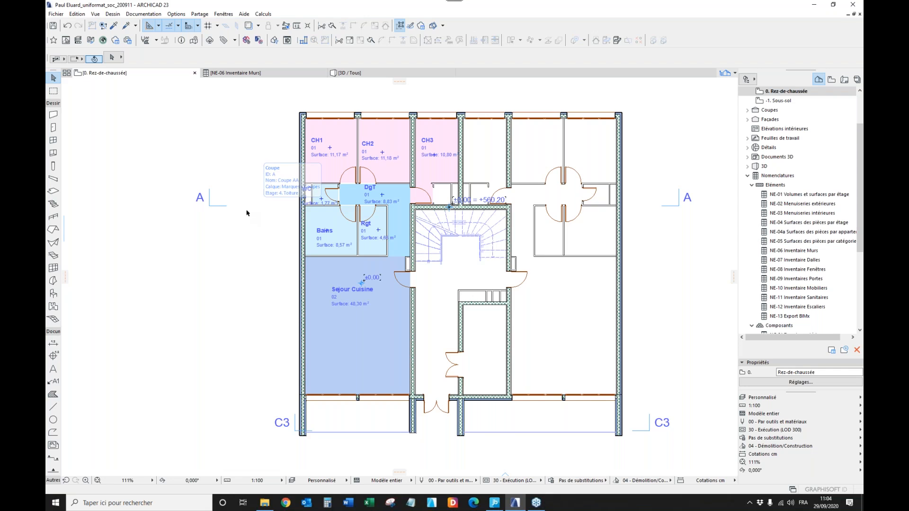
View the whole building in the generic 3D perspective and return to the Rez-de-chaussée floor plan.
{"action": "scroll", "coordinate": [244, 211], "scroll_direction": "down", "scroll_amount": 1}
{"action": "mouse_move", "coordinate": [370, 79]}
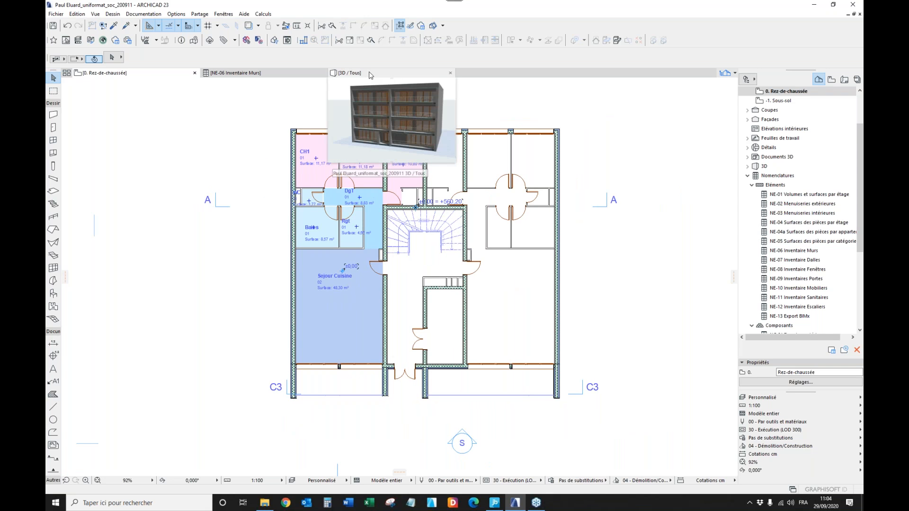
{"action": "left_click", "coordinate": [370, 76]}
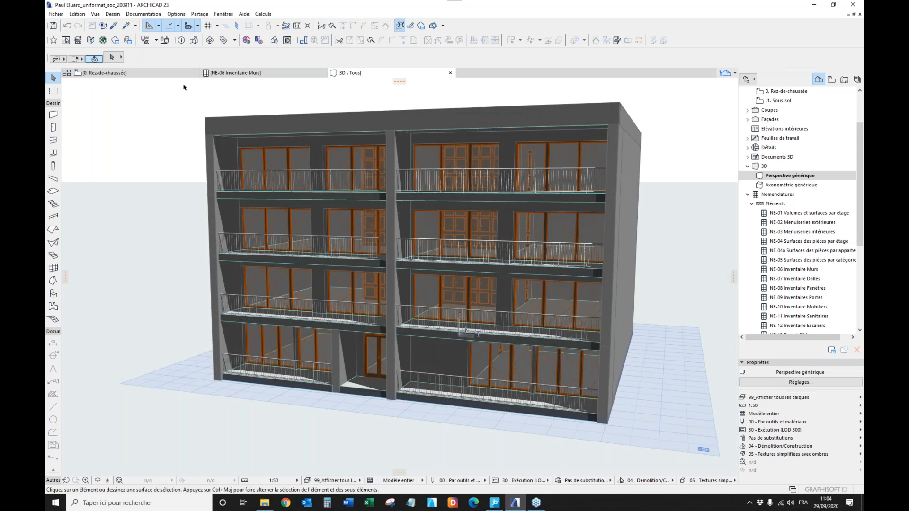
{"action": "mouse_move", "coordinate": [167, 74]}
{"action": "left_click", "coordinate": [167, 74]}
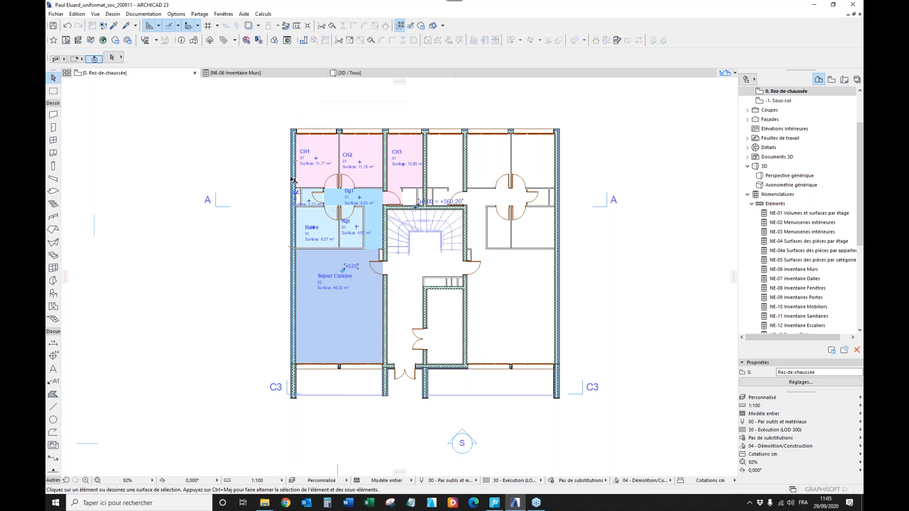
Review the categories of the Classification ARCHICAD - 22 system in the classification manager and leave it without changes.
{"action": "left_click", "coordinate": [179, 14]}
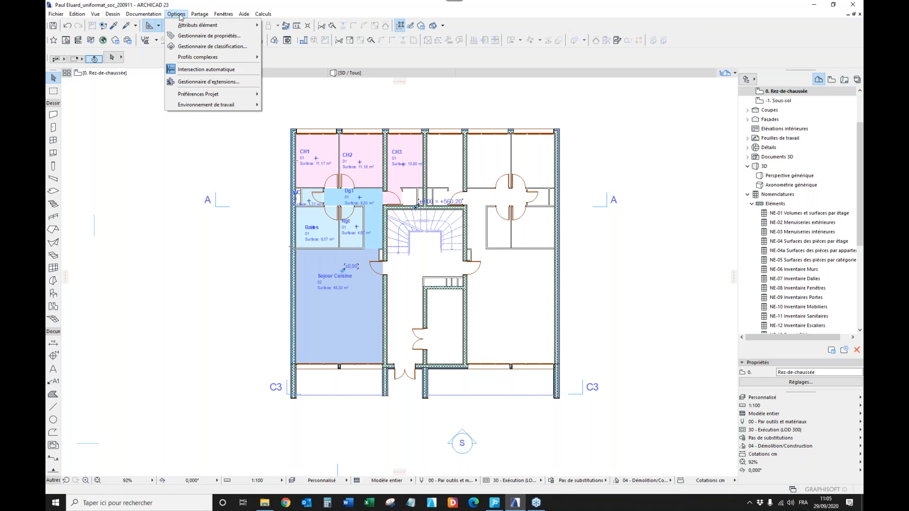
{"action": "left_click", "coordinate": [228, 47]}
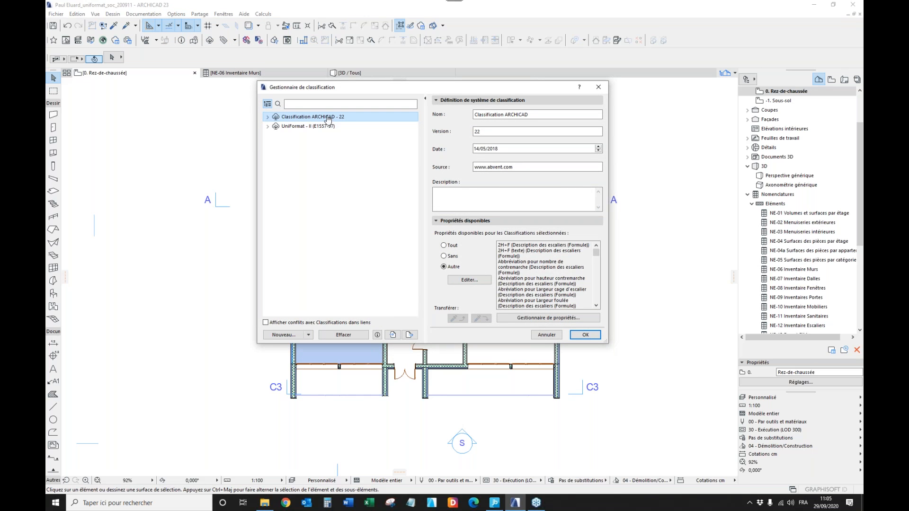
{"action": "left_click", "coordinate": [268, 118]}
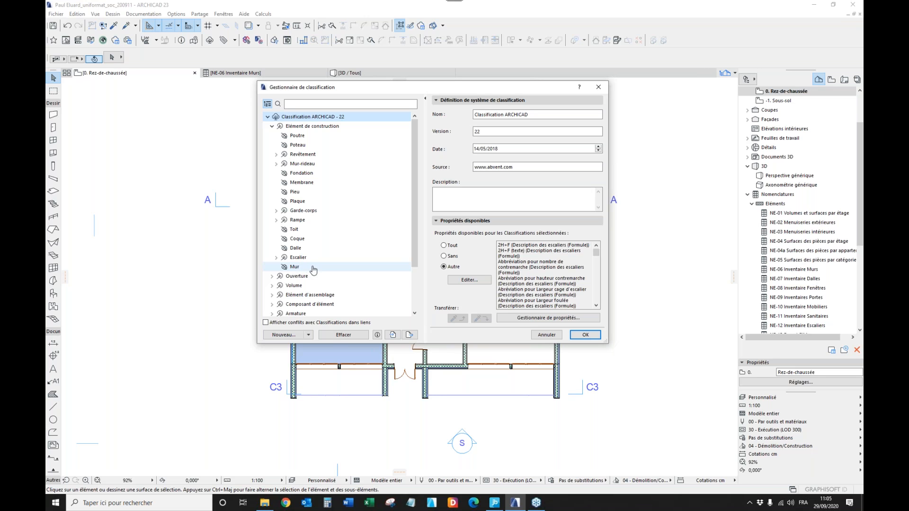
{"action": "left_click", "coordinate": [268, 118]}
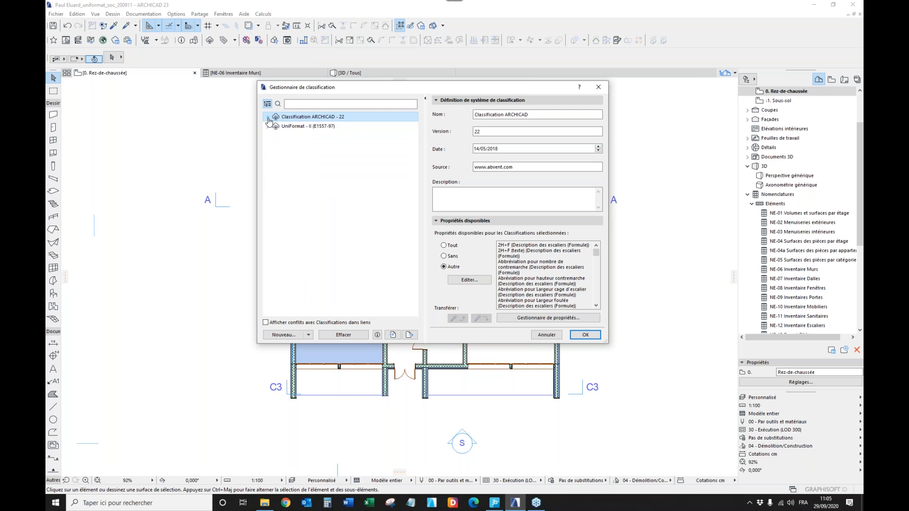
{"action": "left_click", "coordinate": [548, 337]}
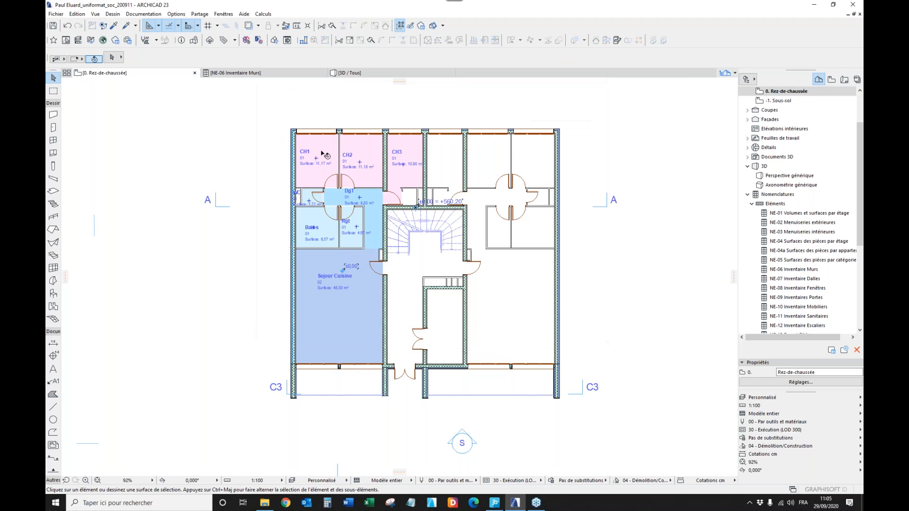
Inspect the classifications assigned to the exterior wall beside room CH1 in its wall settings.
{"action": "left_click", "coordinate": [292, 160]}
{"action": "left_click", "coordinate": [112, 57]}
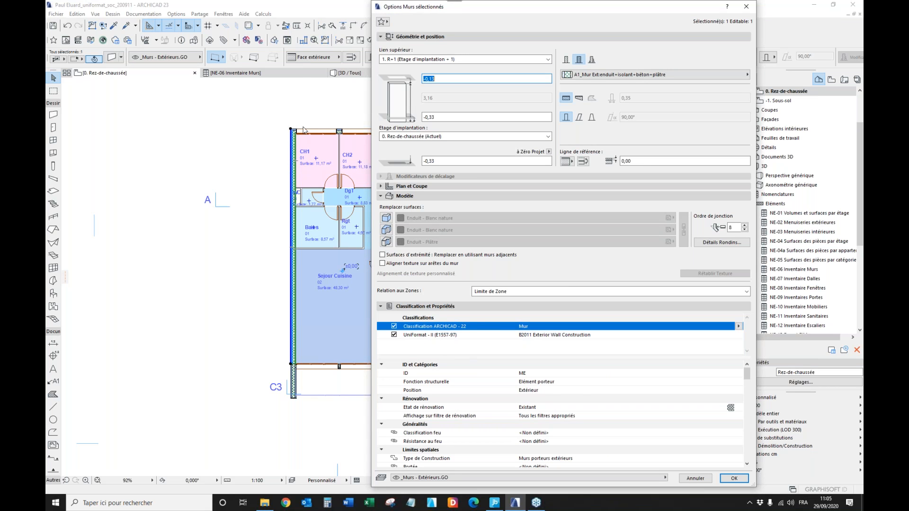
{"action": "left_click_drag", "start_coordinate": [557, 10], "coordinate": [445, 22]}
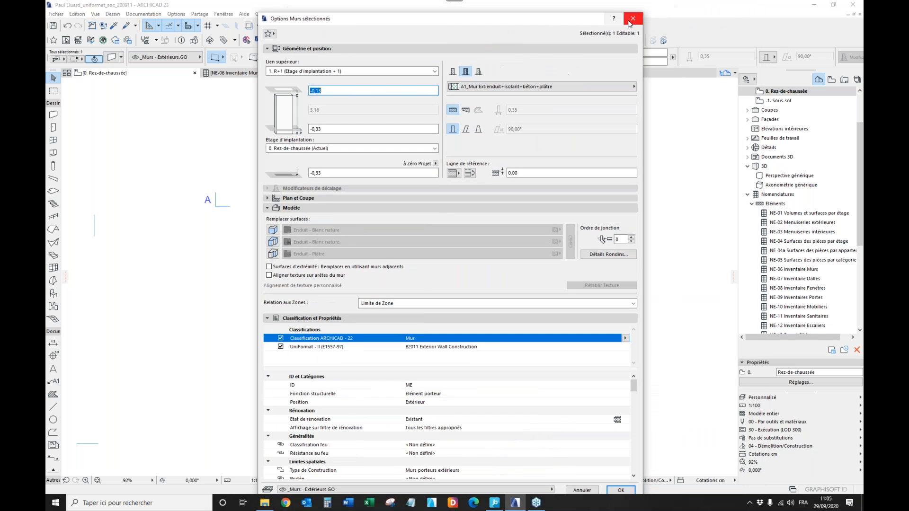
{"action": "left_click", "coordinate": [630, 22]}
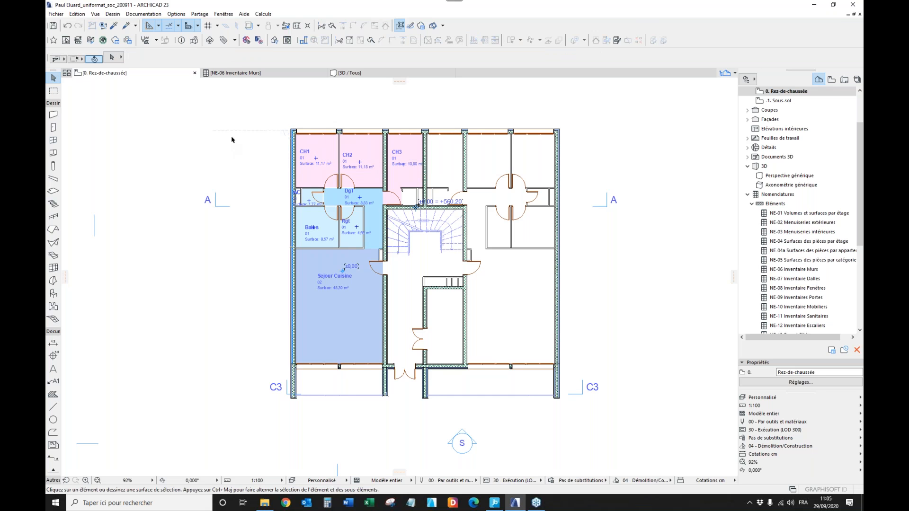
Import the classification file UniformatII-0918.XML into the classification manager, replacing the duplicate classification system.
{"action": "left_click", "coordinate": [178, 14]}
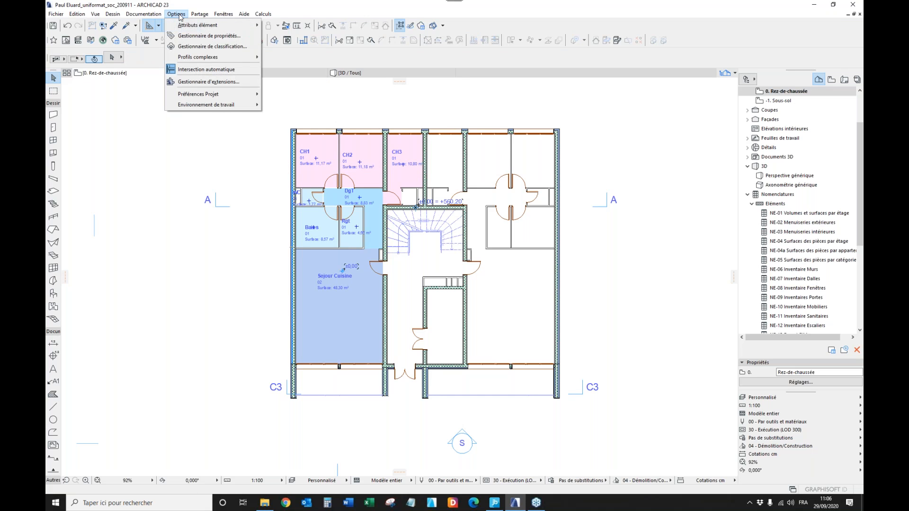
{"action": "left_click", "coordinate": [203, 47]}
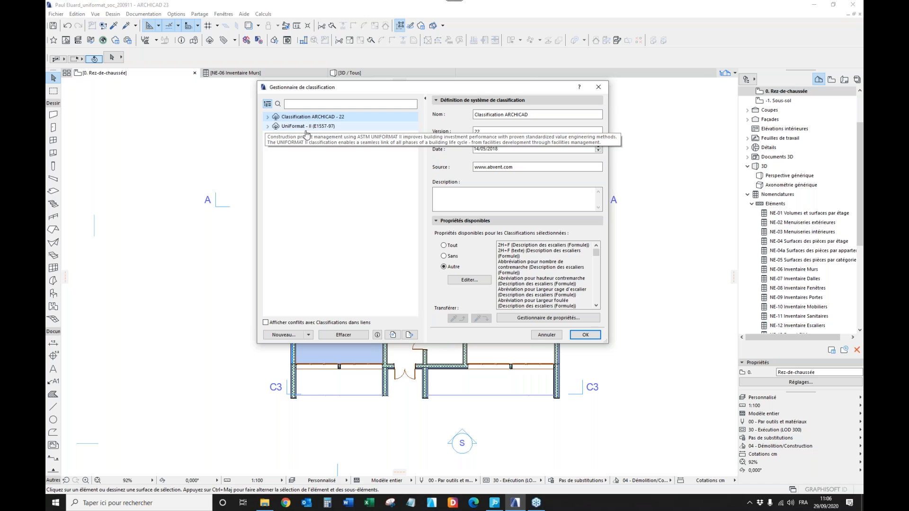
{"action": "left_click", "coordinate": [393, 335]}
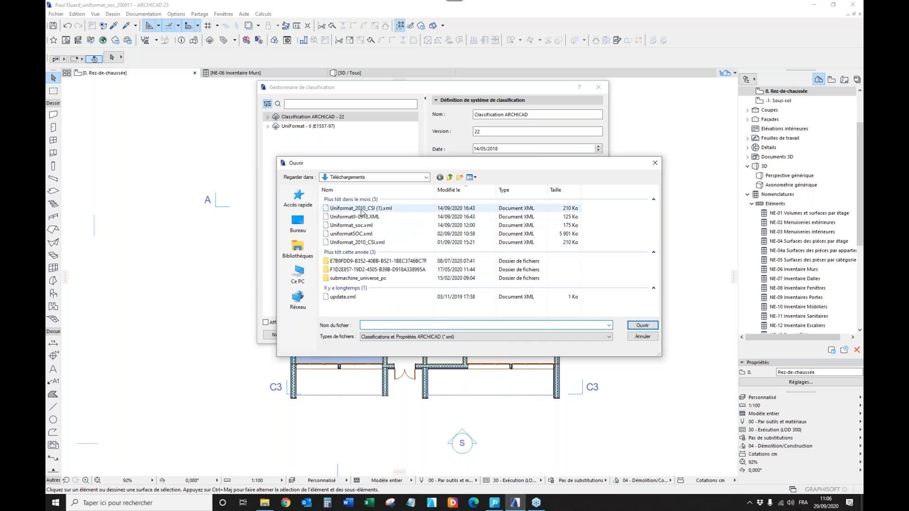
{"action": "left_click", "coordinate": [351, 218]}
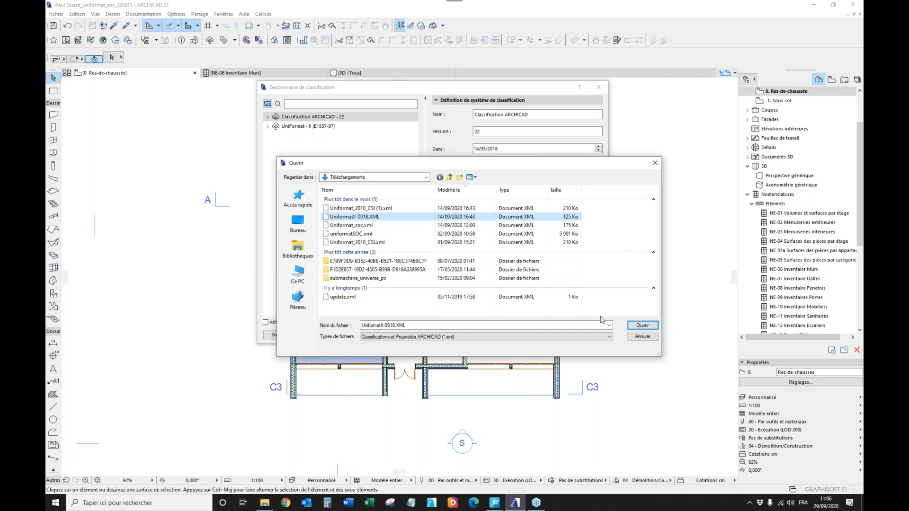
{"action": "left_click", "coordinate": [642, 326]}
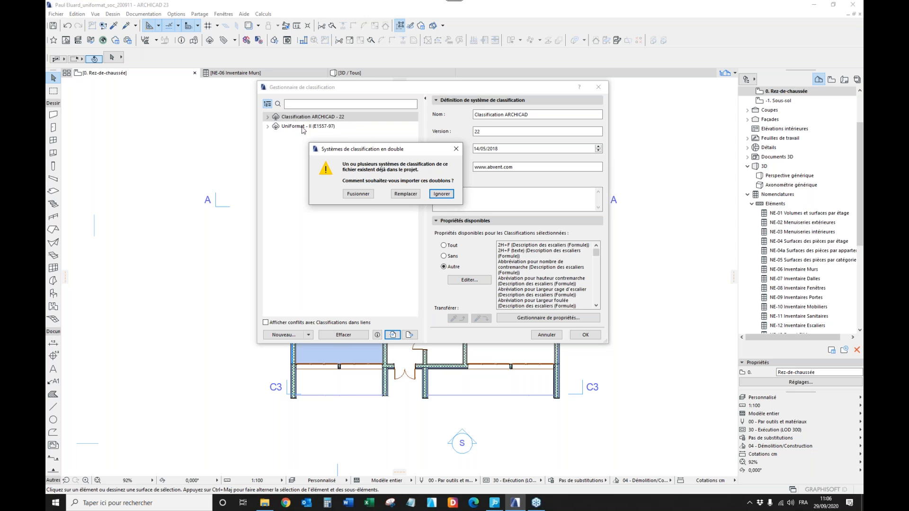
{"action": "left_click", "coordinate": [408, 195]}
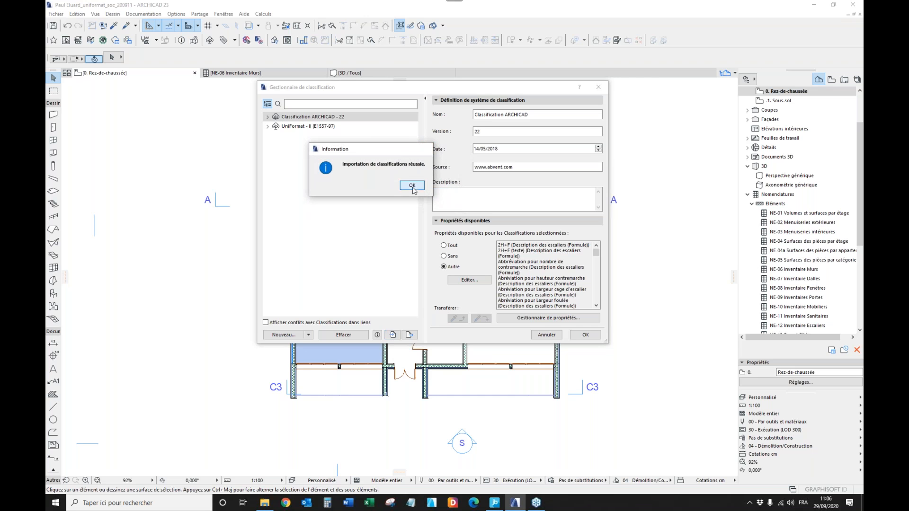
{"action": "left_click", "coordinate": [411, 184]}
Compare the ARCHICAD and UniFormat - II category trees, down to B2010 Exterior Walls, and accept the classification manager.
{"action": "left_click", "coordinate": [317, 129]}
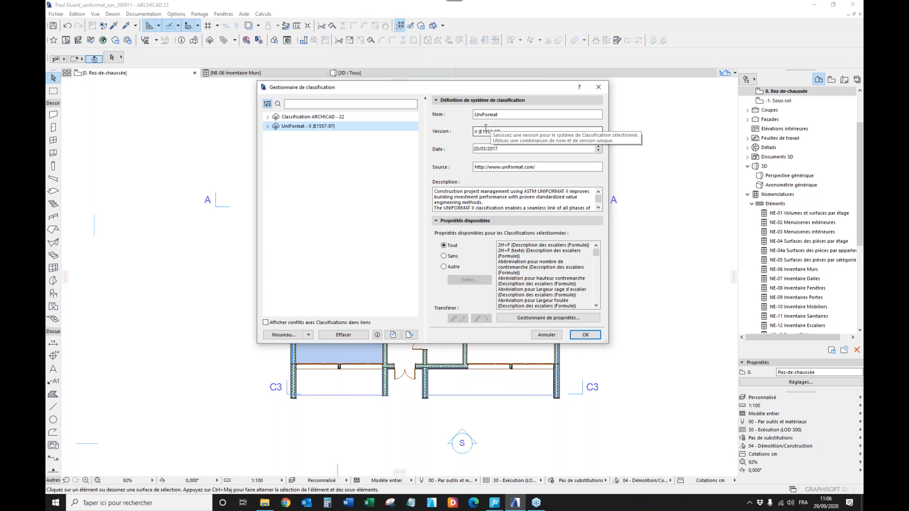
{"action": "left_click", "coordinate": [267, 117]}
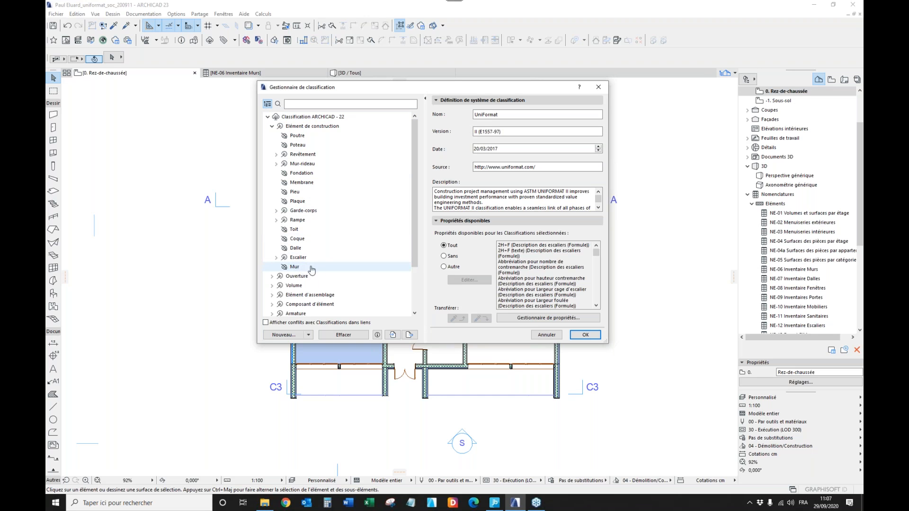
{"action": "left_click", "coordinate": [268, 117]}
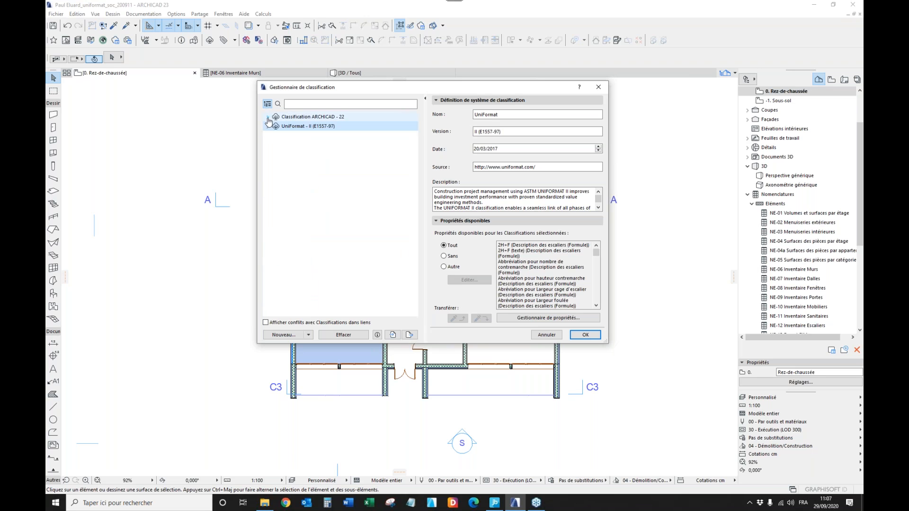
{"action": "left_click", "coordinate": [268, 126]}
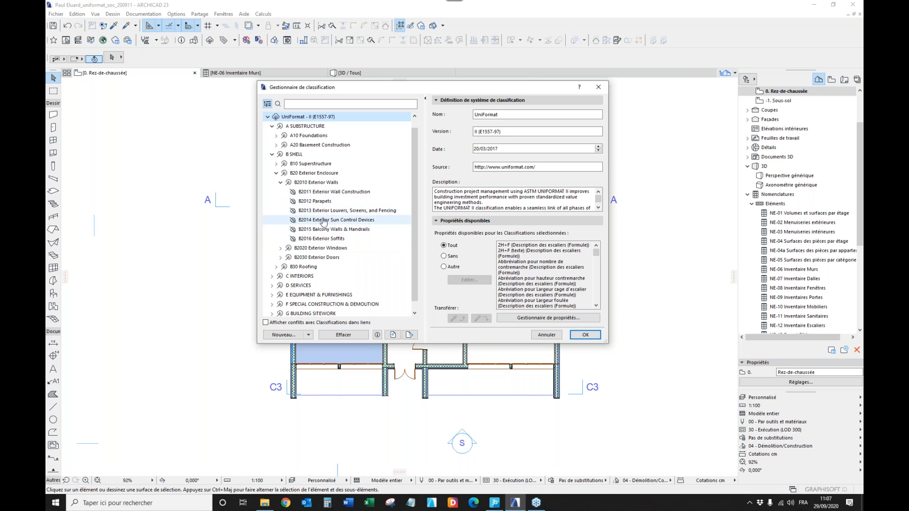
{"action": "left_click", "coordinate": [584, 335]}
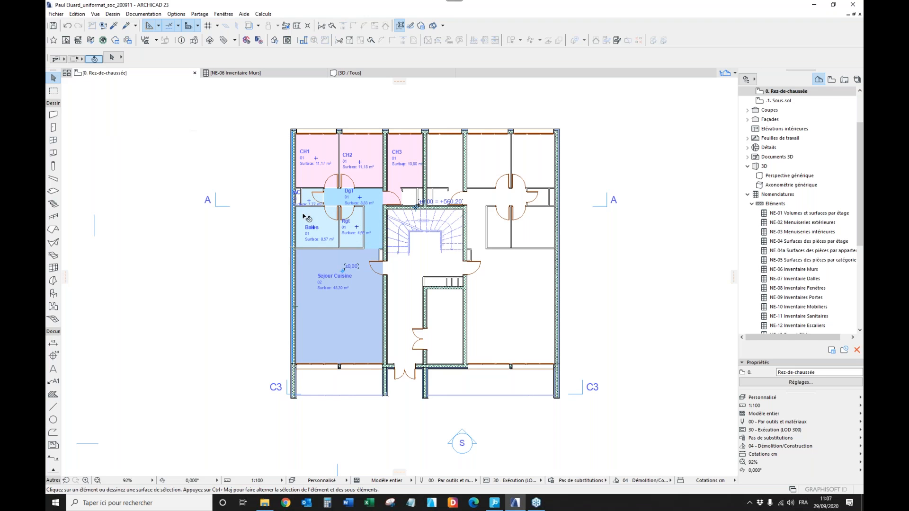
Examine the UniFormat - II categories available for the exterior wall beside CH1 in its wall settings.
{"action": "double_click", "coordinate": [293, 145]}
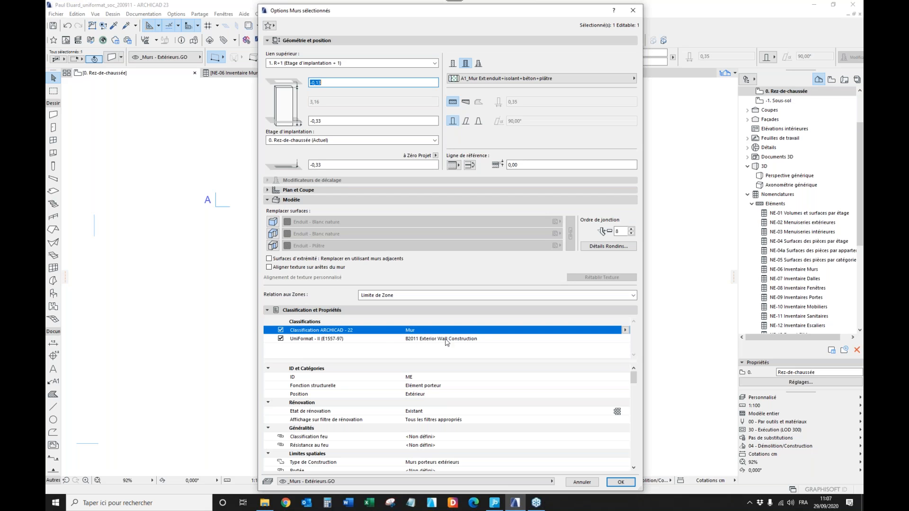
{"action": "left_click", "coordinate": [617, 340]}
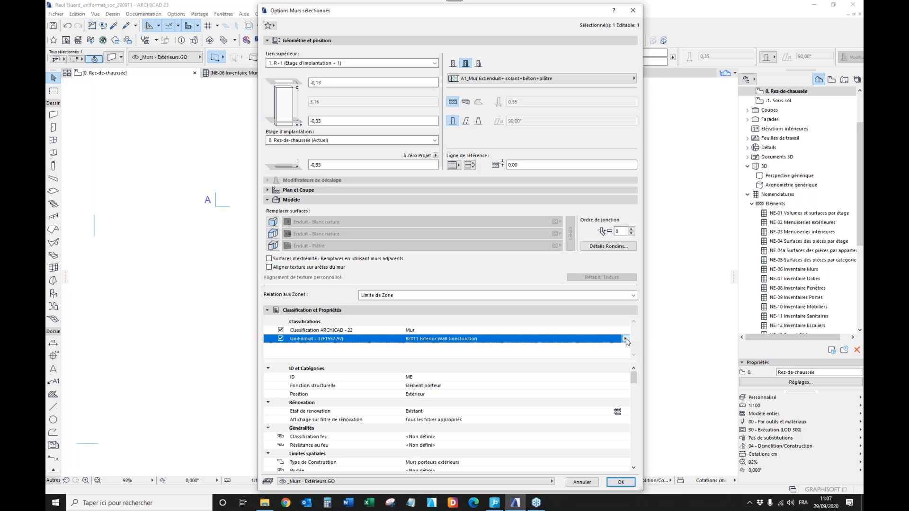
{"action": "left_click", "coordinate": [626, 339]}
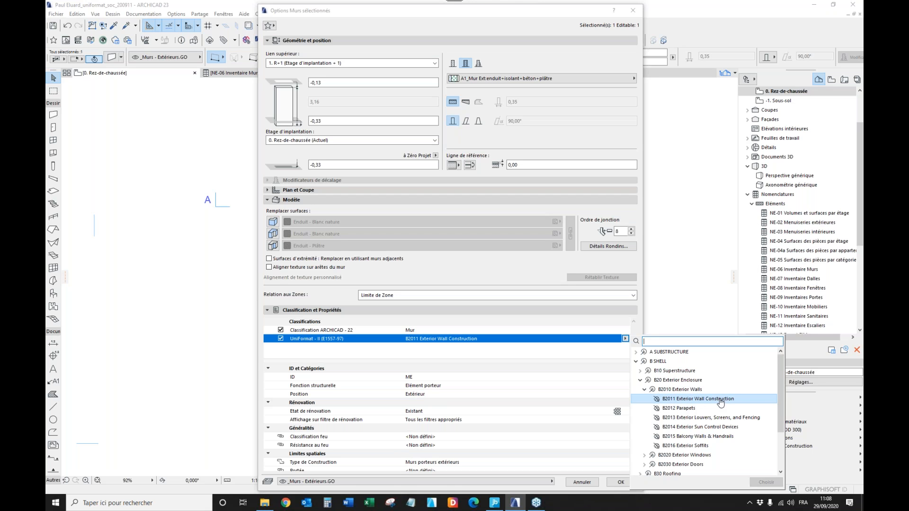
{"action": "left_click", "coordinate": [642, 312]}
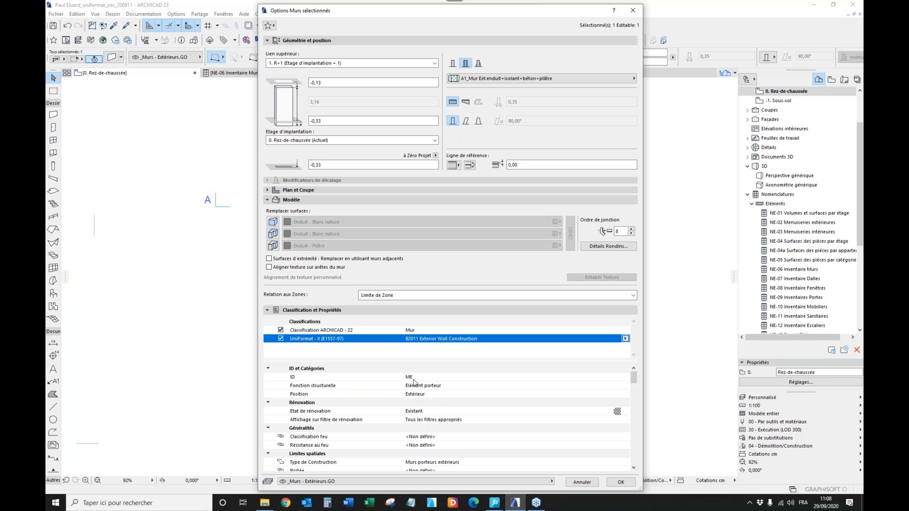
Check the wall's Fonction structurelle and Position properties under ID et Catégories.
{"action": "left_click", "coordinate": [436, 388]}
{"action": "left_click", "coordinate": [625, 386]}
{"action": "left_click", "coordinate": [625, 386]}
{"action": "left_click", "coordinate": [472, 396]}
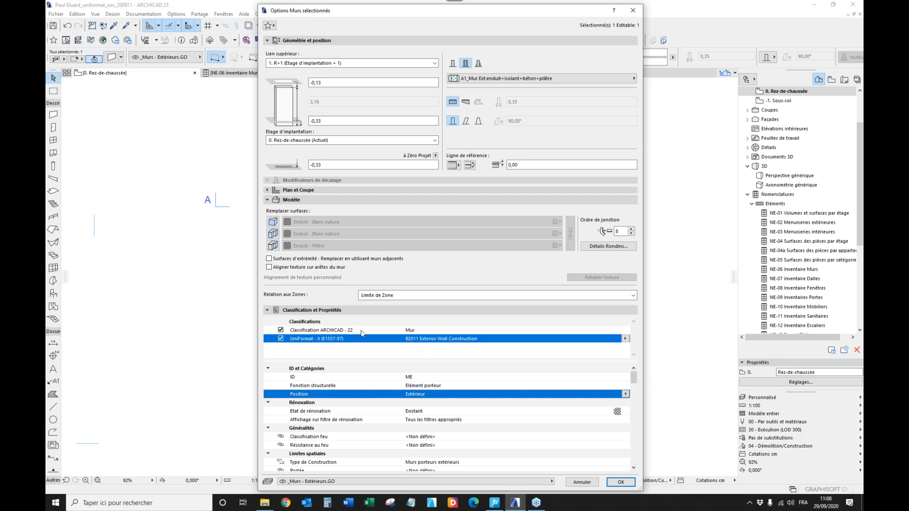
Look at the option for saving a new wall favourite and close the wall settings.
{"action": "left_click", "coordinate": [268, 26]}
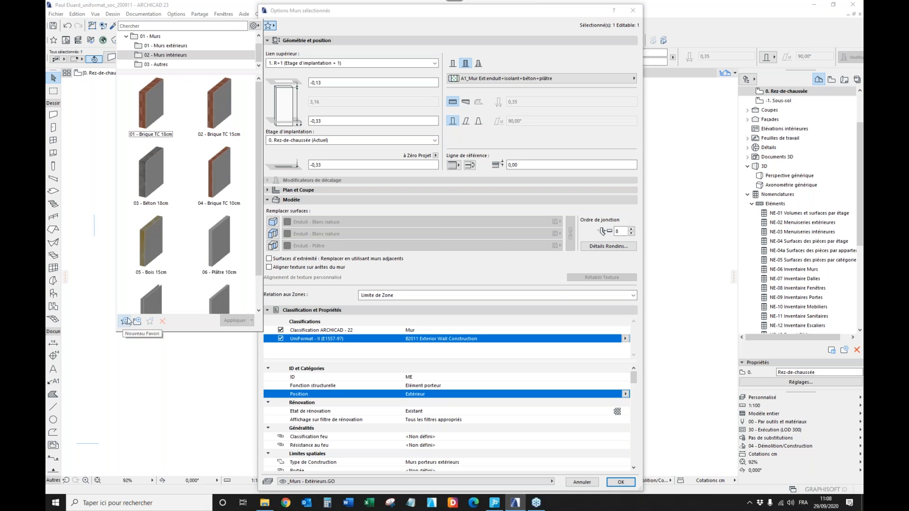
{"action": "left_click", "coordinate": [126, 323]}
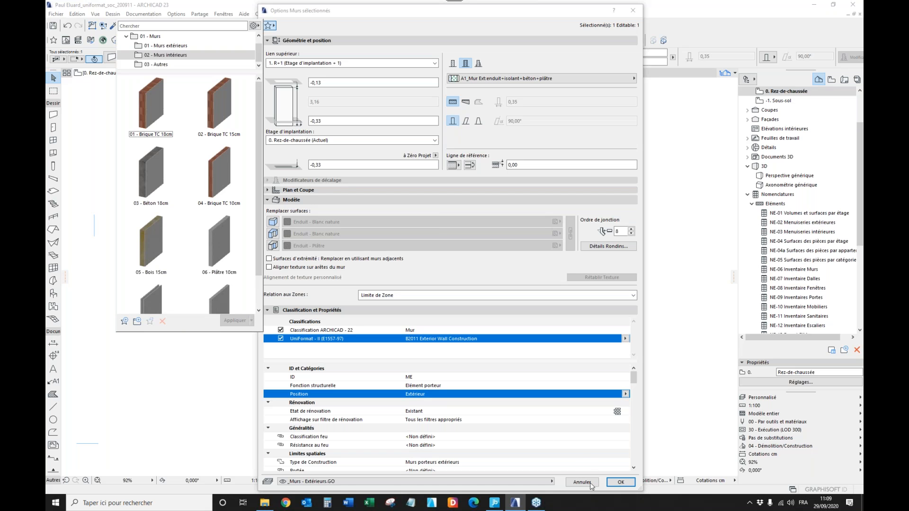
{"action": "left_click", "coordinate": [620, 483]}
{"action": "left_click", "coordinate": [622, 342]}
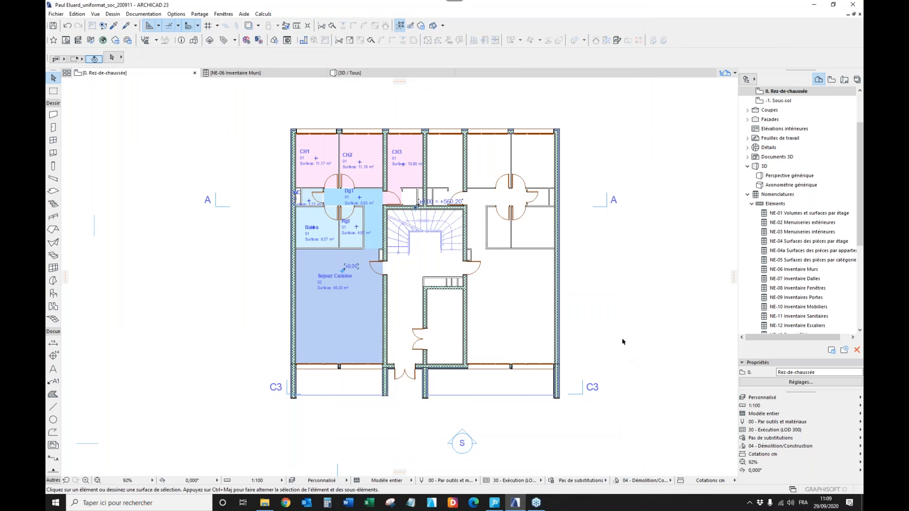
Check the UniFormat - II classification choices of the exterior wall beside CH1 without opening its full settings.
{"action": "left_click", "coordinate": [294, 175]}
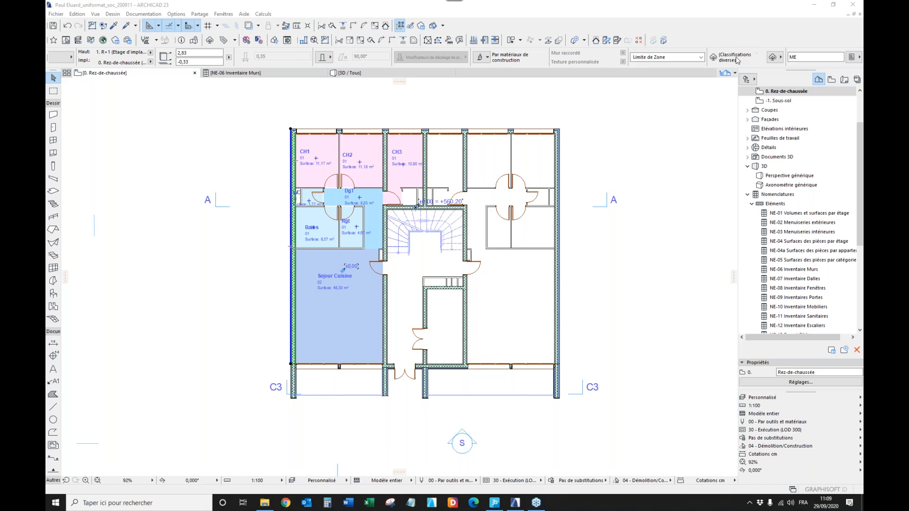
{"action": "left_click", "coordinate": [779, 60]}
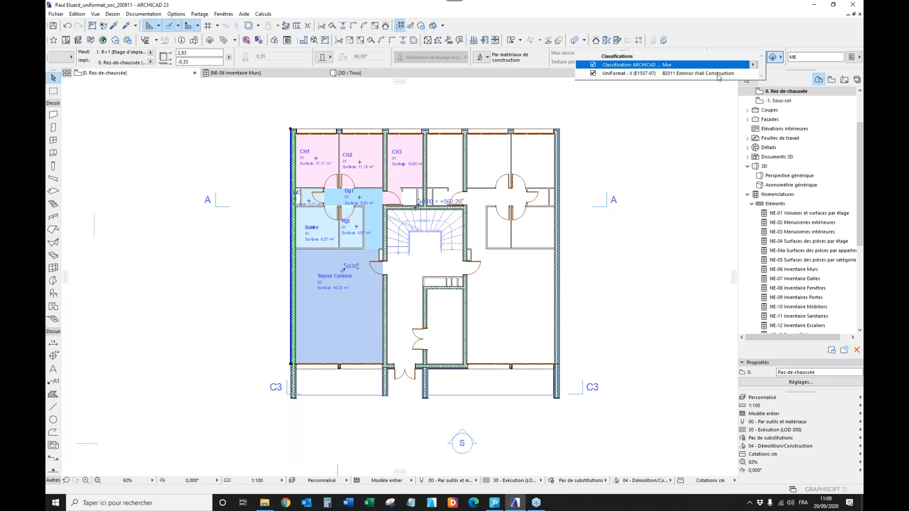
{"action": "left_click", "coordinate": [754, 75]}
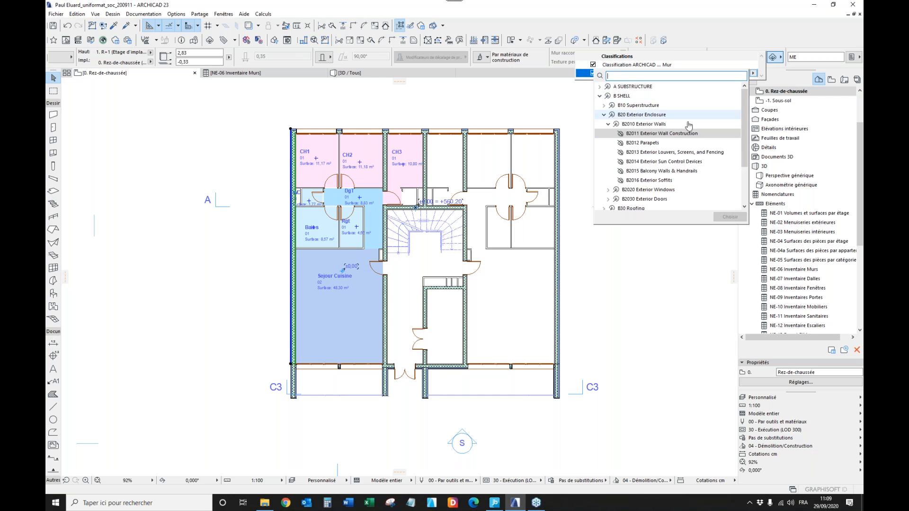
{"action": "left_click", "coordinate": [742, 57]}
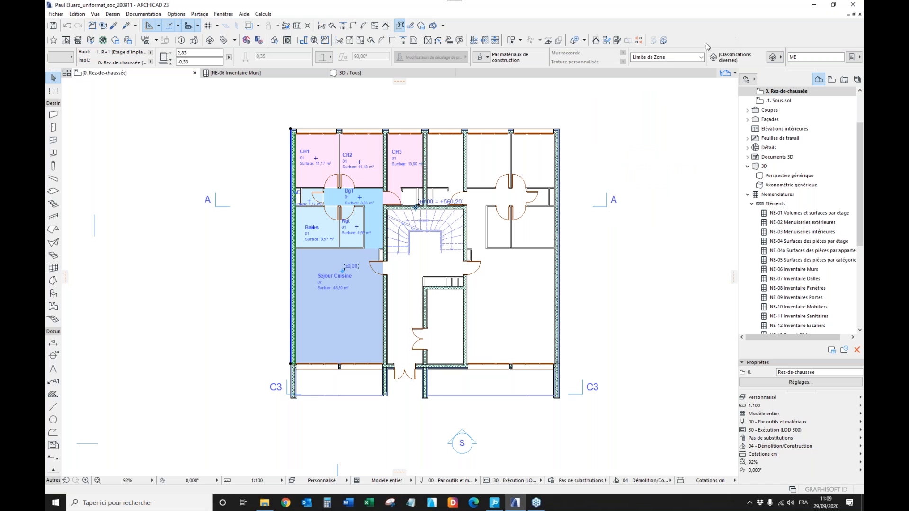
Check the classifications assigned to the upper-facade window between CH3 and the far corner room, and deselect it.
{"action": "left_click", "coordinate": [489, 134]}
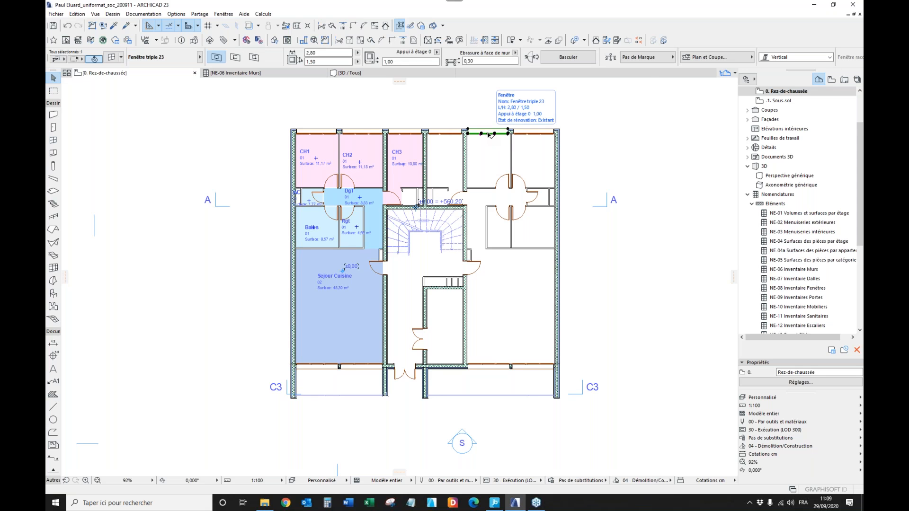
{"action": "scroll", "coordinate": [655, 57], "scroll_direction": "down", "scroll_amount": 4}
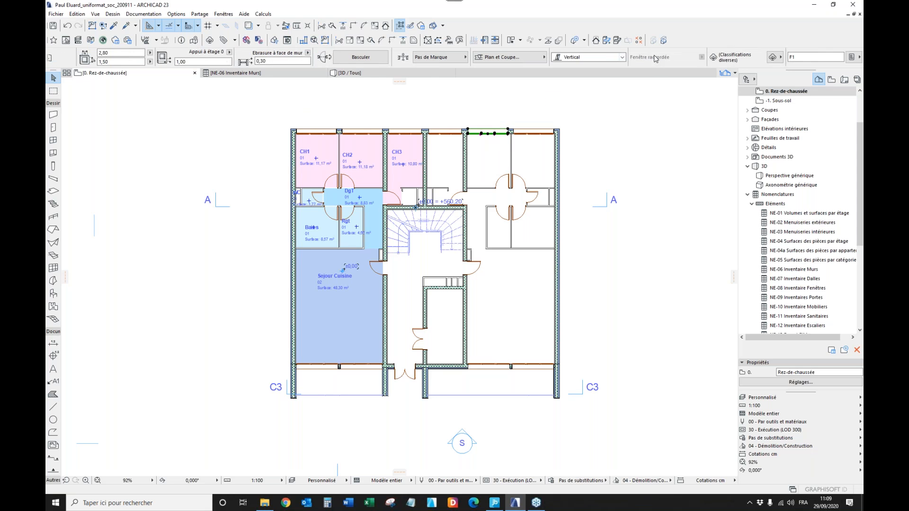
{"action": "left_click", "coordinate": [772, 57]}
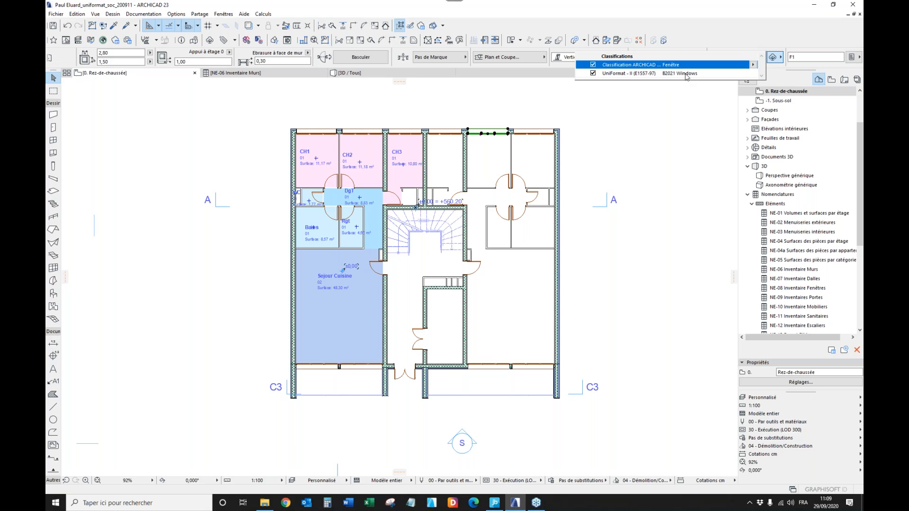
{"action": "left_click", "coordinate": [663, 110]}
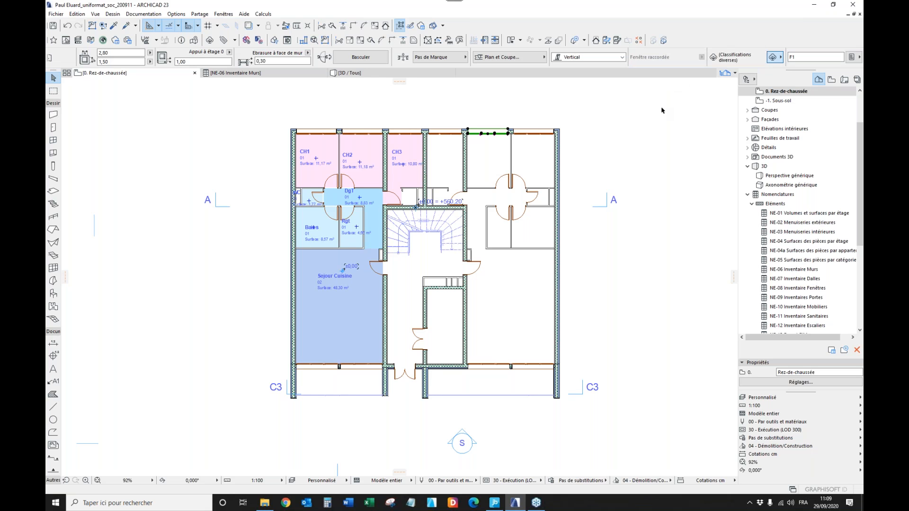
{"action": "left_click", "coordinate": [606, 112]}
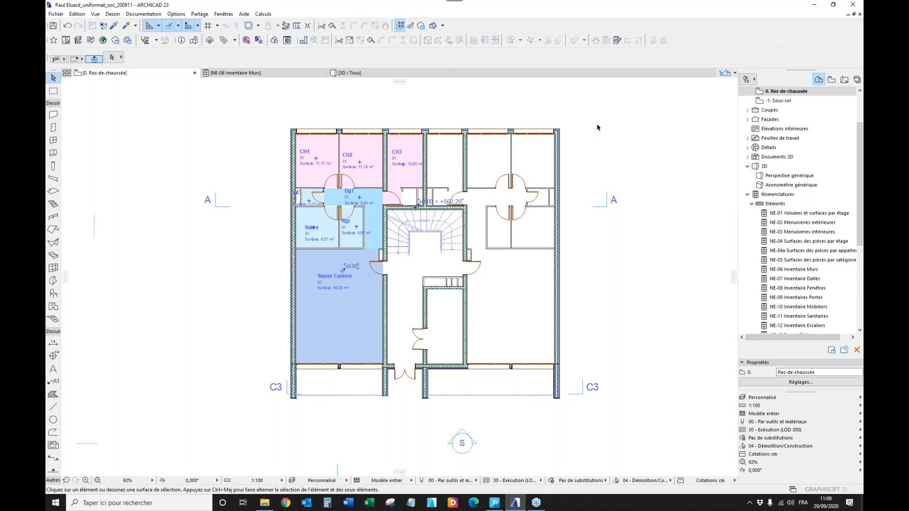
Search the project's classification manager for "windo" and close the manager.
{"action": "left_click", "coordinate": [176, 14]}
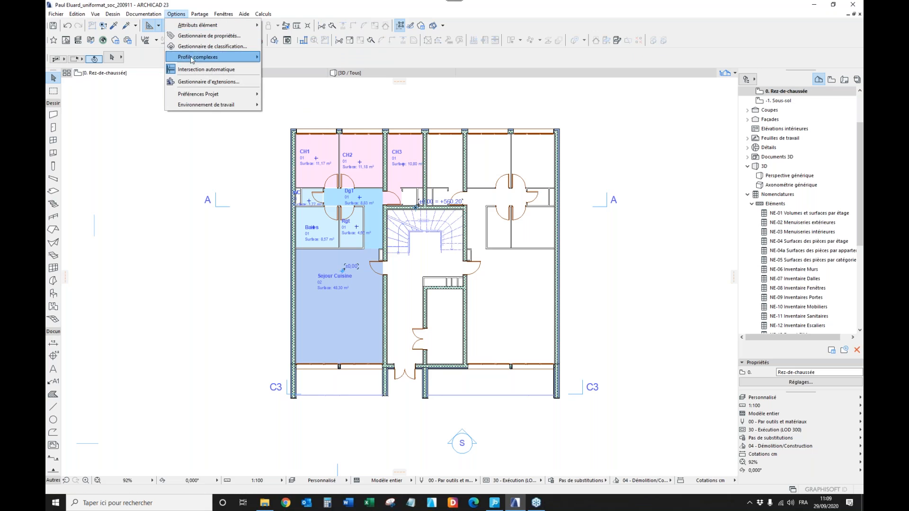
{"action": "left_click", "coordinate": [197, 47]}
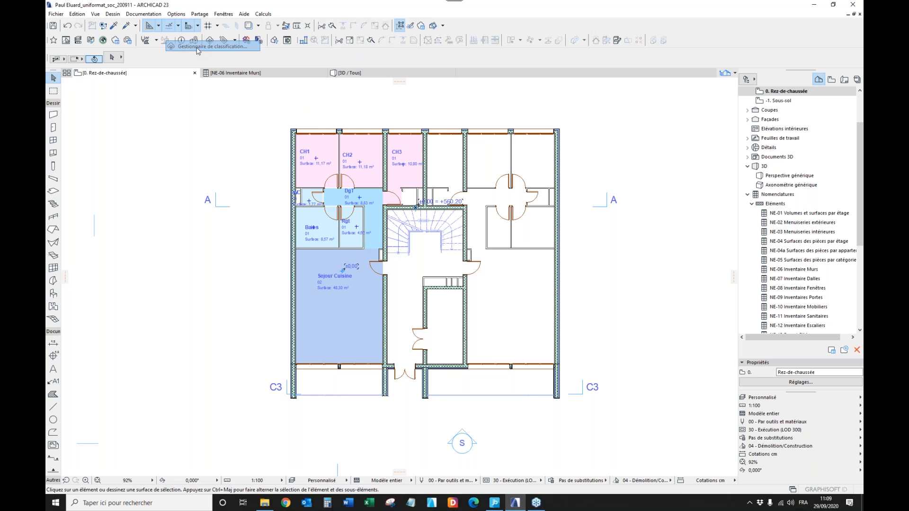
{"action": "left_click", "coordinate": [321, 103]}
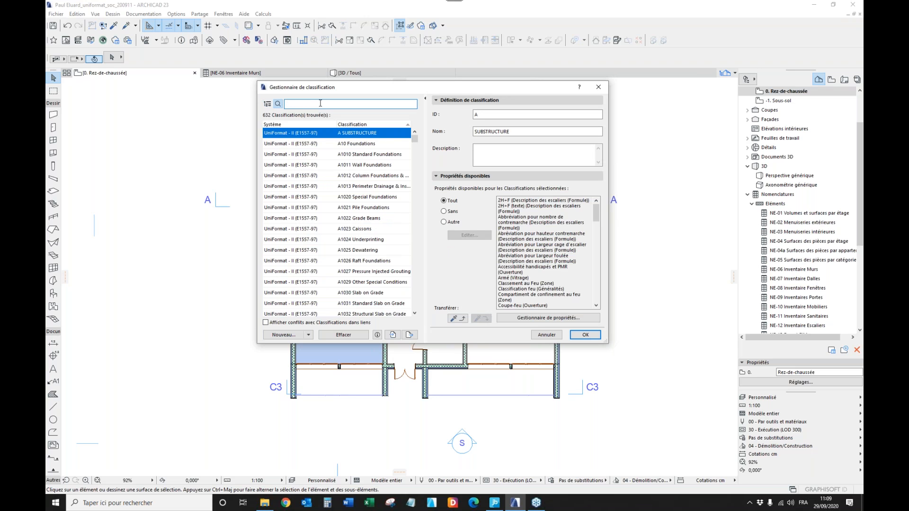
{"action": "type", "text": "windo"}
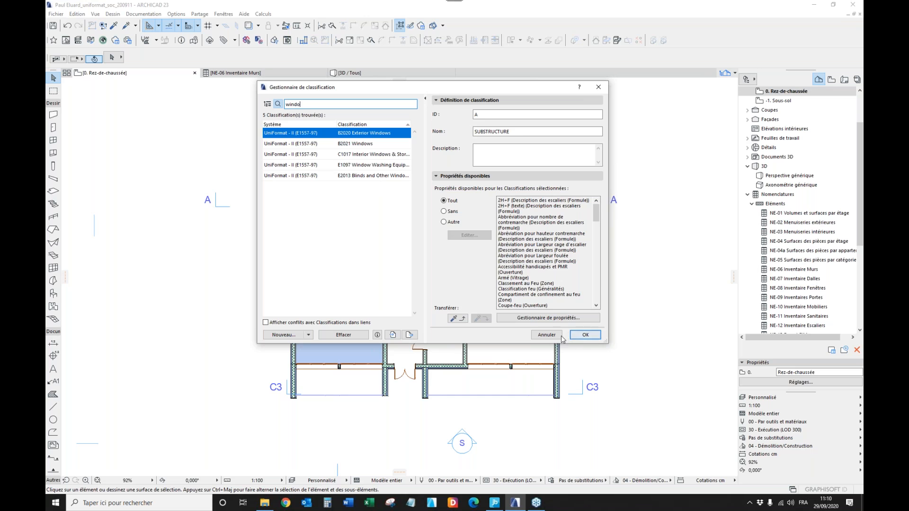
{"action": "left_click", "coordinate": [585, 334]}
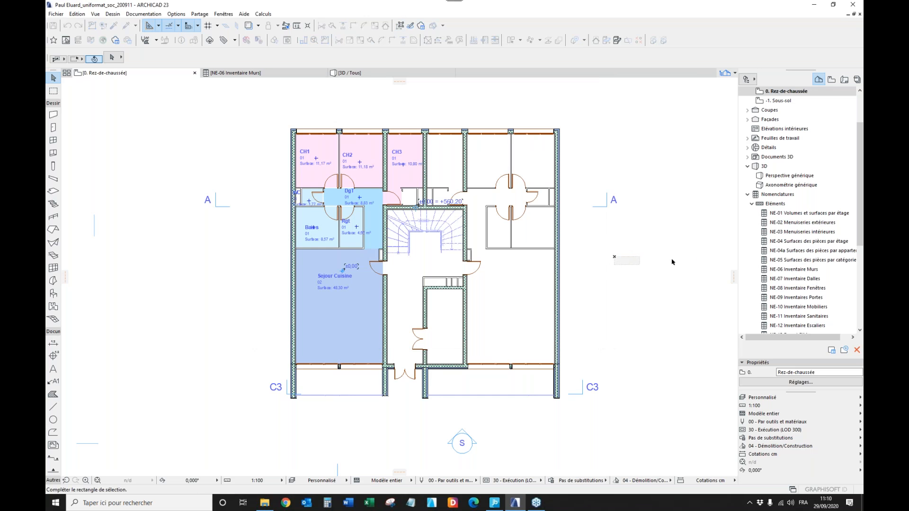
Select all elements on the ground floor with Chercher & Sélectionner, using Tous Types as the criterion, and clear the selection.
{"action": "left_click", "coordinate": [643, 275]}
{"action": "key", "text": "Escape"}
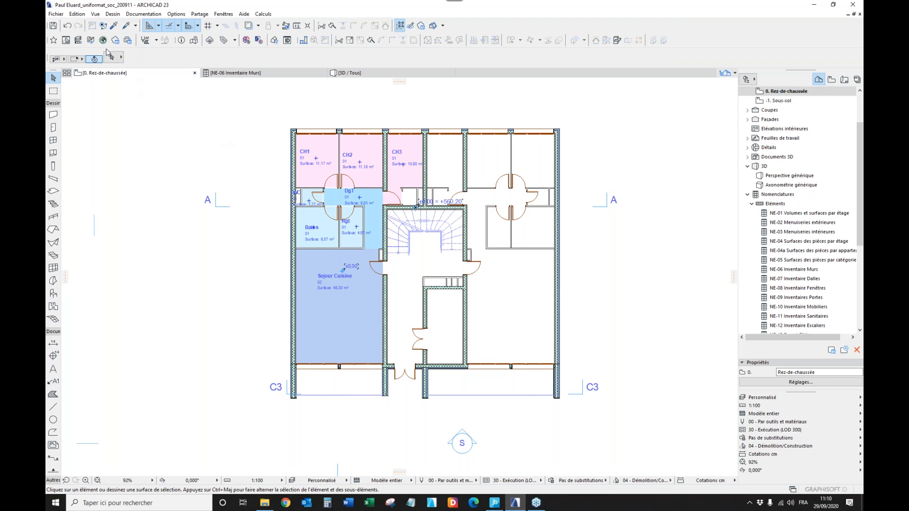
{"action": "left_click", "coordinate": [103, 27]}
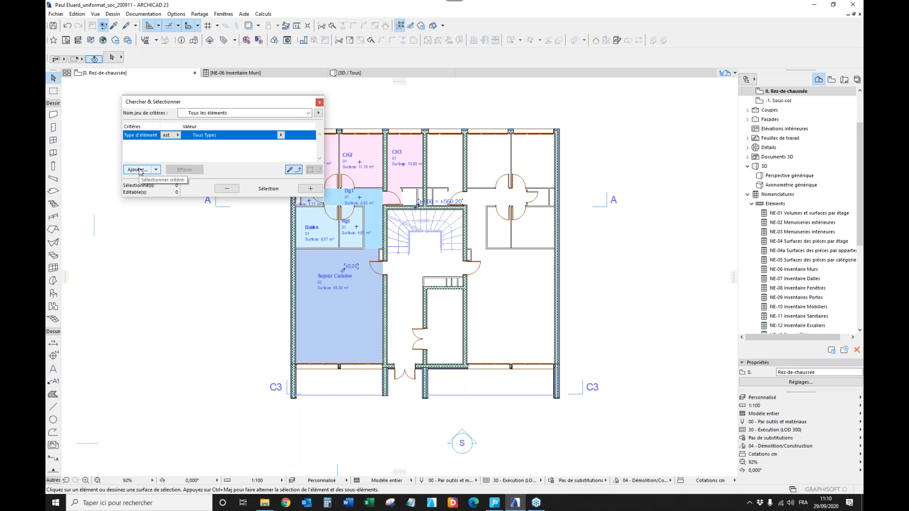
{"action": "left_click", "coordinate": [310, 188]}
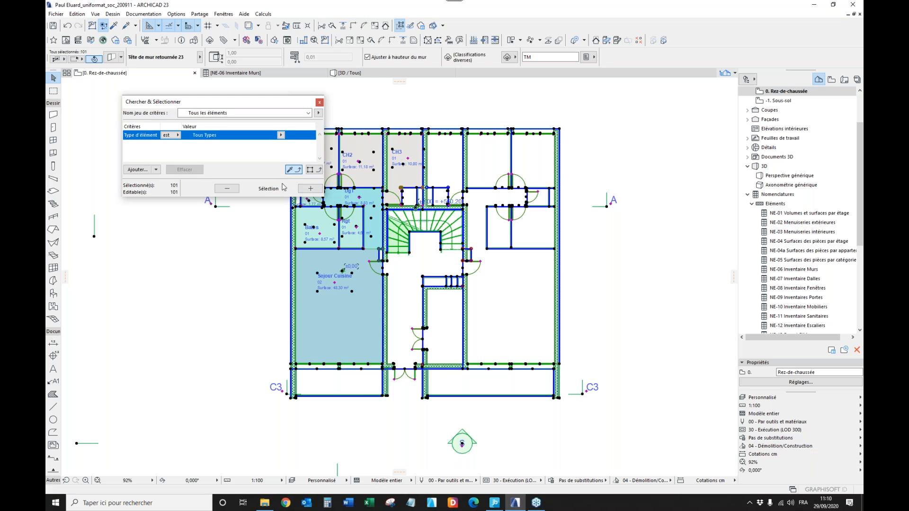
{"action": "left_click", "coordinate": [320, 102]}
{"action": "left_click", "coordinate": [170, 108]}
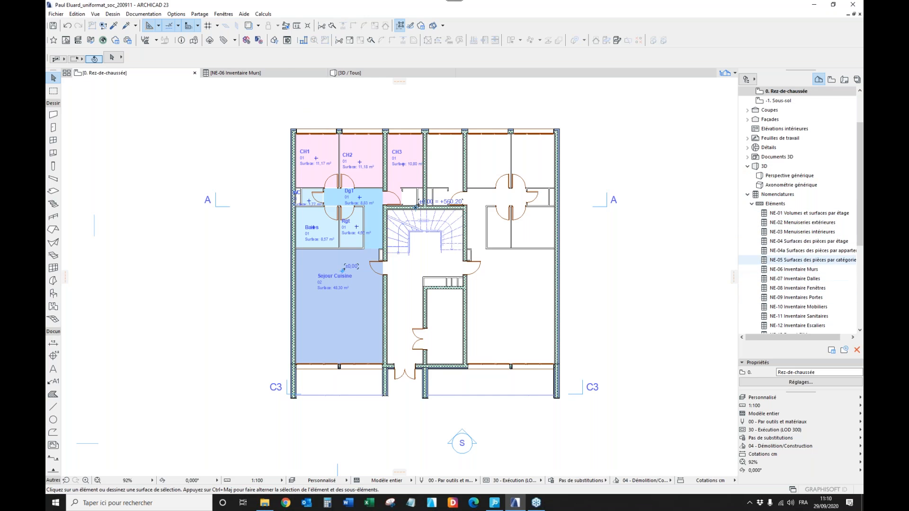
In the NE-06 Inventaire Murs schedule, set the first partition's UniFormat - II classification to C1011 Fixed Partitions.
{"action": "left_click", "coordinate": [282, 74]}
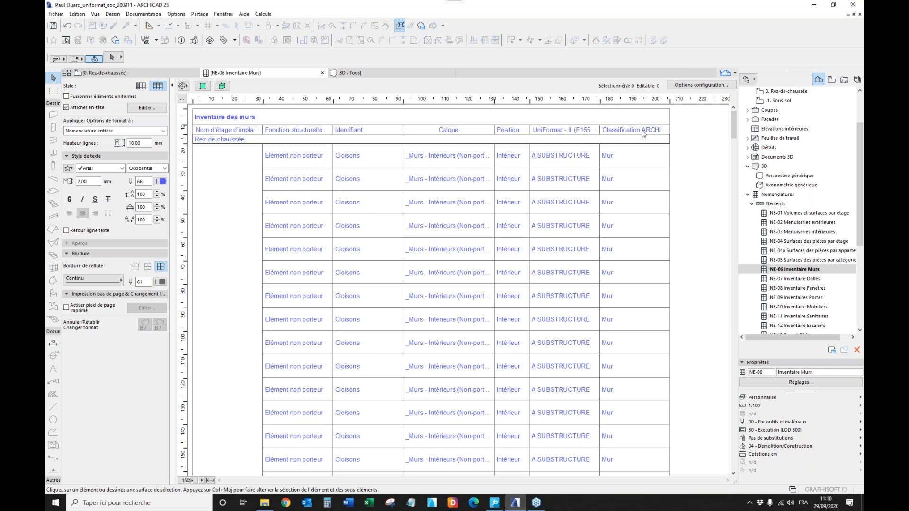
{"action": "left_click", "coordinate": [562, 159]}
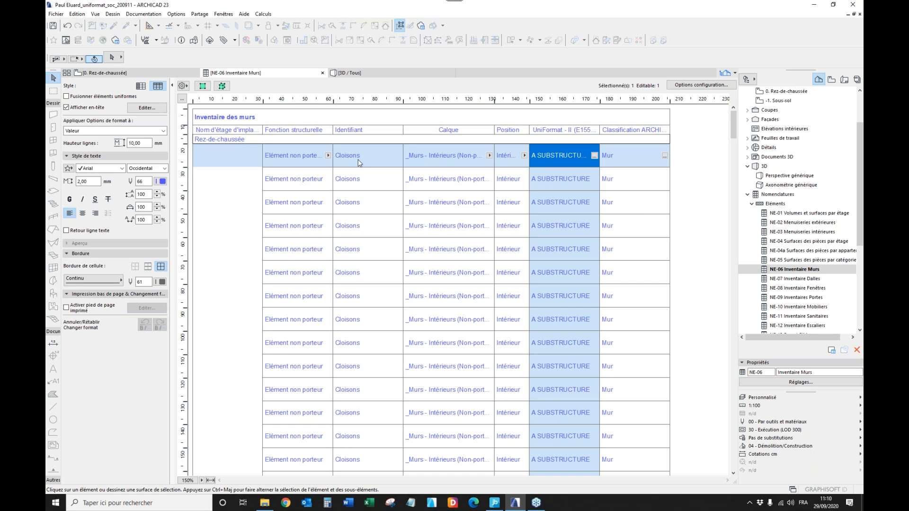
{"action": "left_click", "coordinate": [594, 156]}
{"action": "left_click", "coordinate": [605, 179]}
{"action": "left_click", "coordinate": [604, 216]}
{"action": "left_click", "coordinate": [609, 226]}
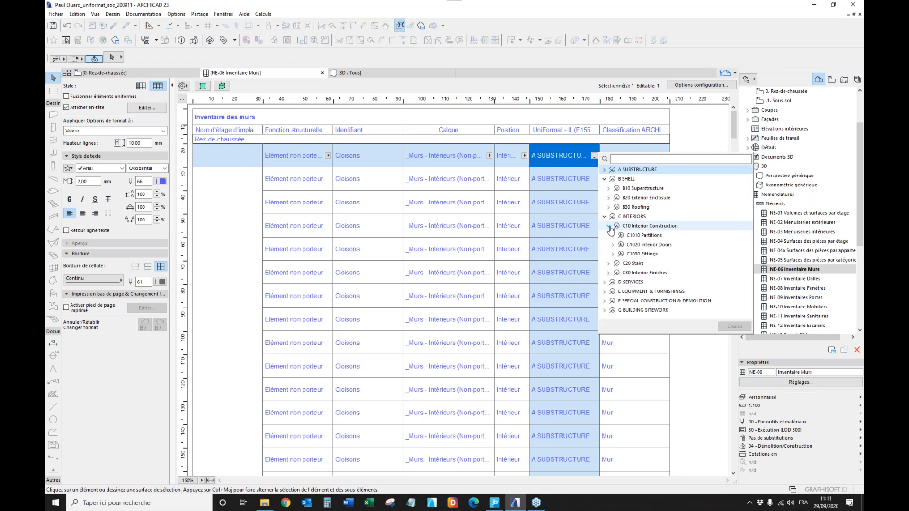
{"action": "left_click", "coordinate": [612, 236]}
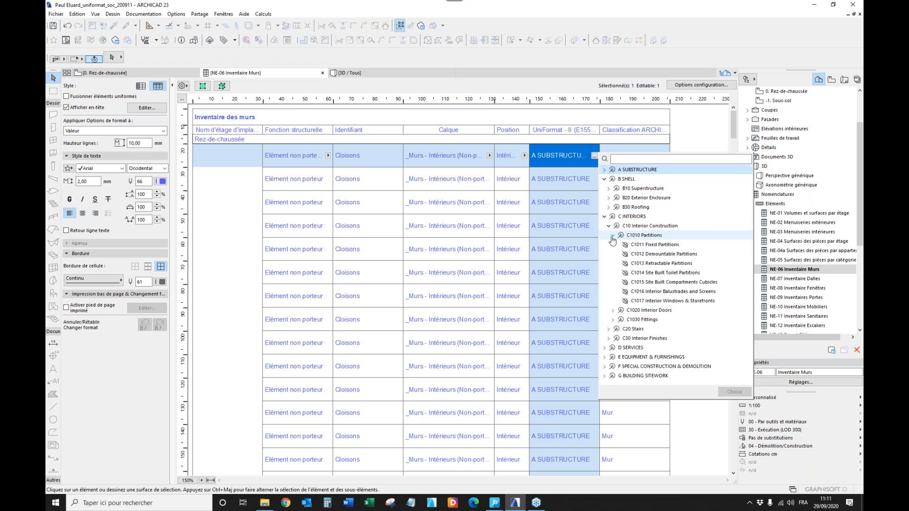
{"action": "left_click", "coordinate": [660, 246]}
{"action": "double_click", "coordinate": [660, 245]}
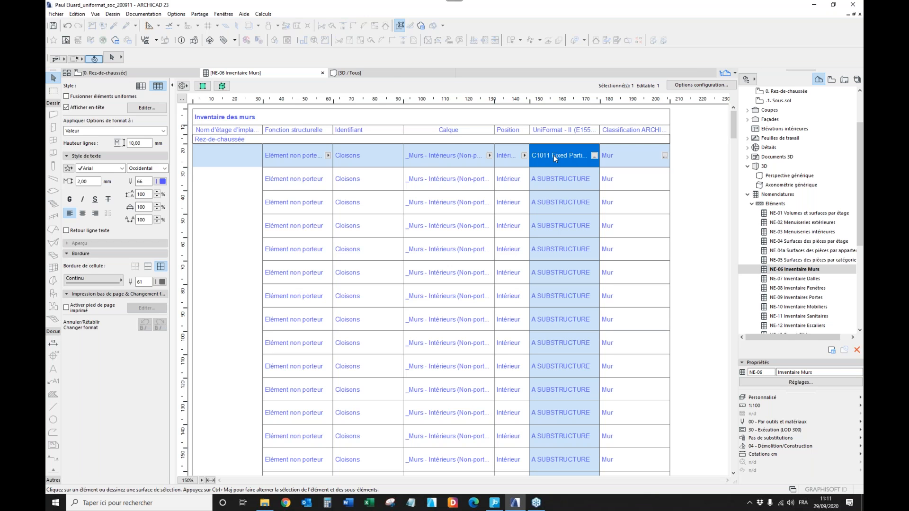
Display the 3D model with the graphic override 13 - Contrôle des éléments non-classifiés uniformat.
{"action": "left_click", "coordinate": [374, 73]}
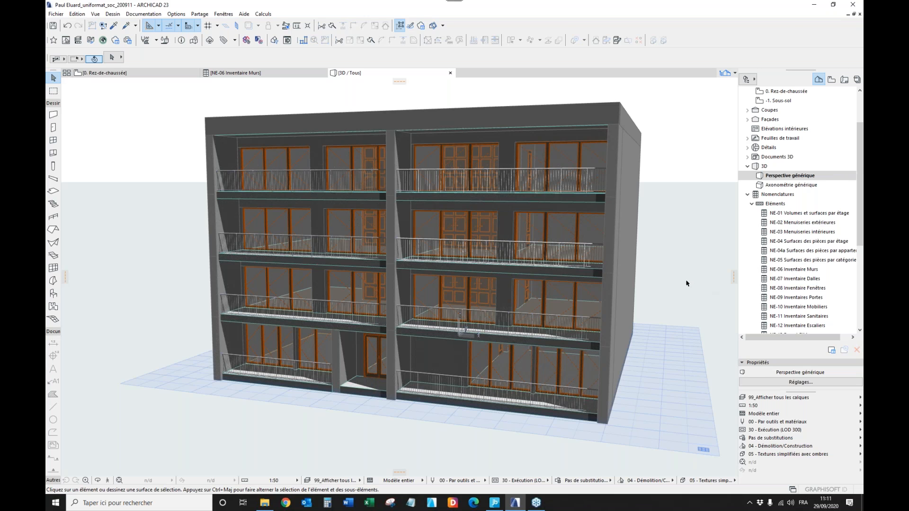
{"action": "scroll", "coordinate": [687, 285], "scroll_direction": "down", "scroll_amount": 1}
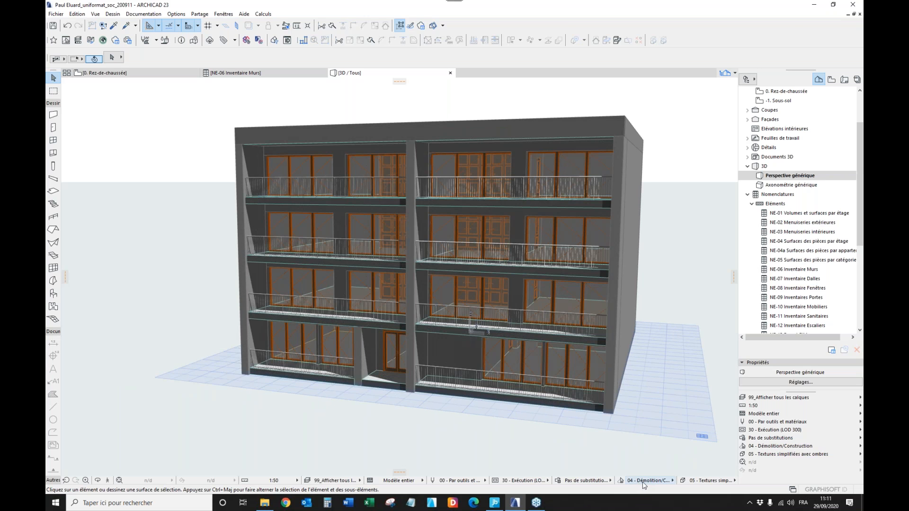
{"action": "left_click", "coordinate": [662, 479]}
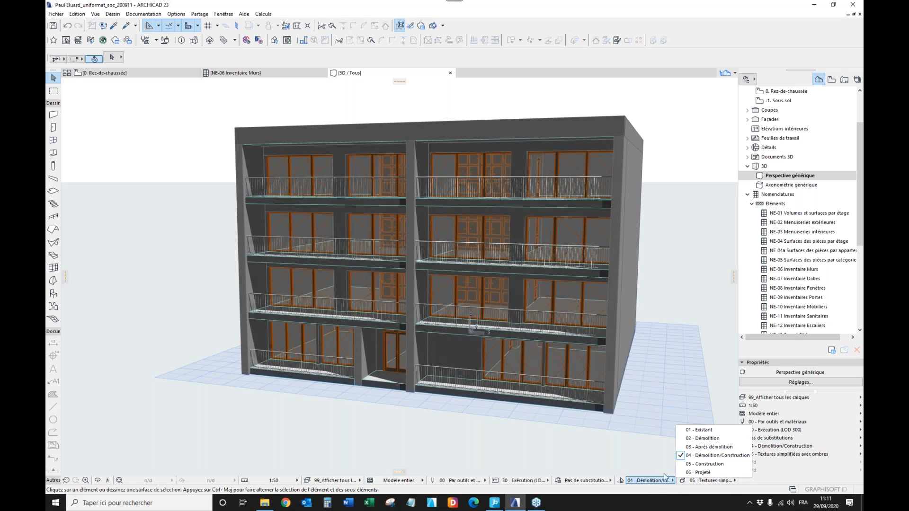
{"action": "left_click", "coordinate": [595, 480]}
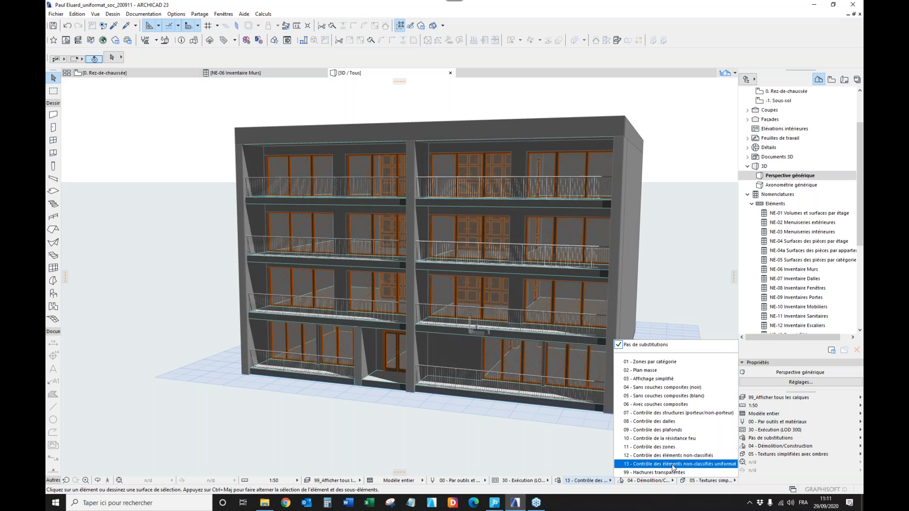
{"action": "left_click", "coordinate": [667, 466]}
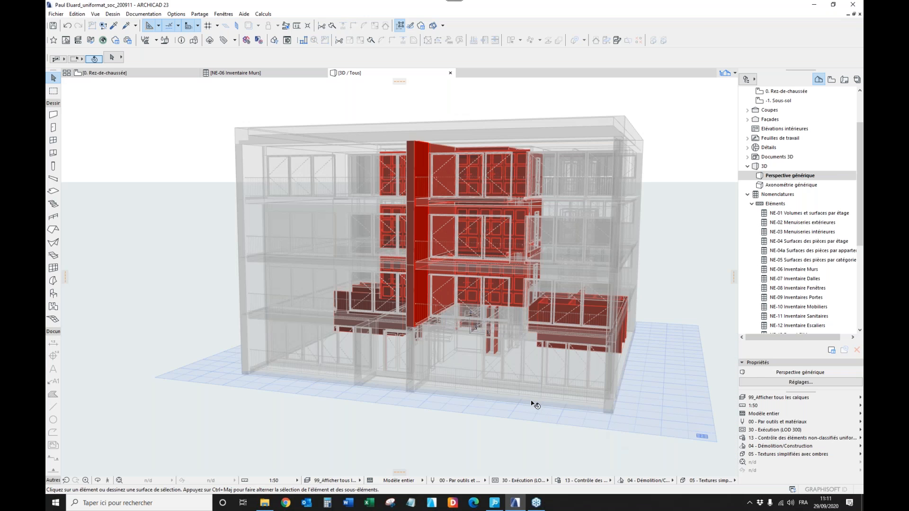
Examine the elements without UniFormat classification from above in 3D, and restore the display to Pas de substitutions.
{"action": "scroll", "coordinate": [533, 404], "scroll_direction": "down", "scroll_amount": 8}
{"action": "middle_click_drag", "start_coordinate": [493, 356], "coordinate": [541, 376], "text": "shift"}
{"action": "middle_click_drag", "start_coordinate": [424, 329], "coordinate": [460, 360], "text": "shift"}
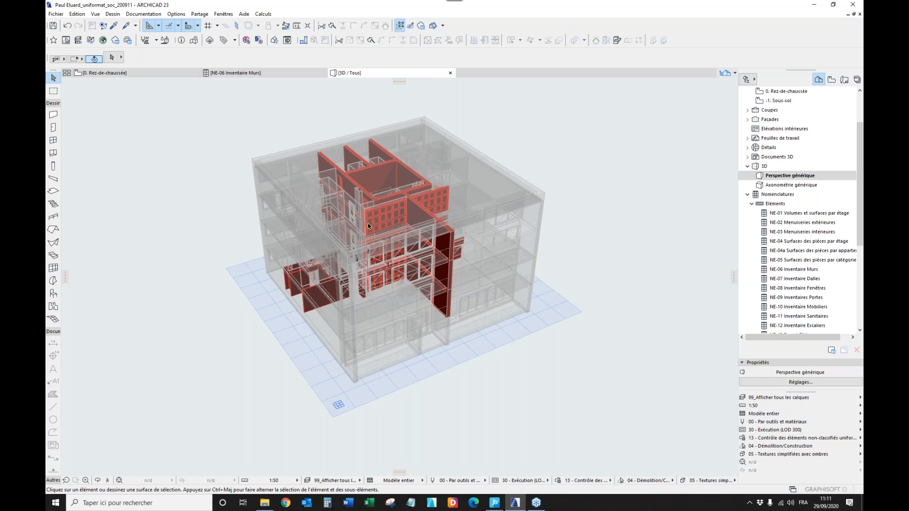
{"action": "left_click", "coordinate": [310, 306]}
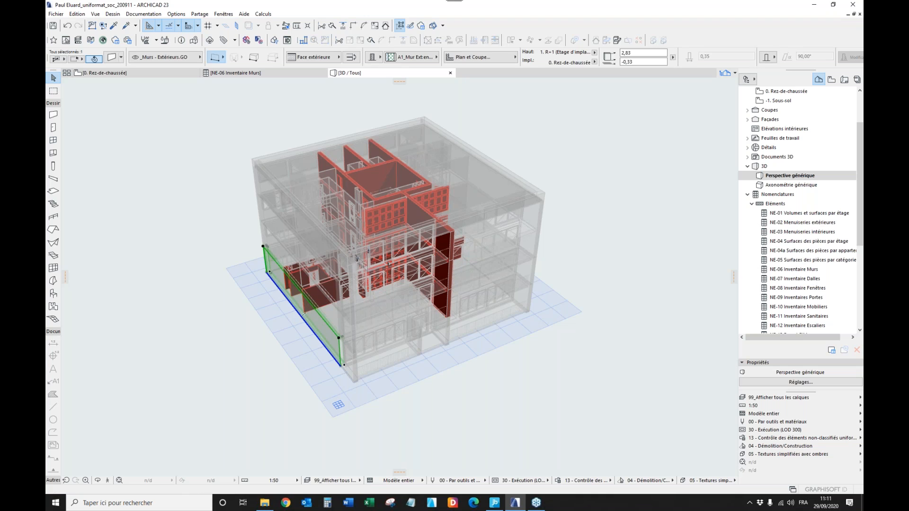
{"action": "key", "text": "Escape"}
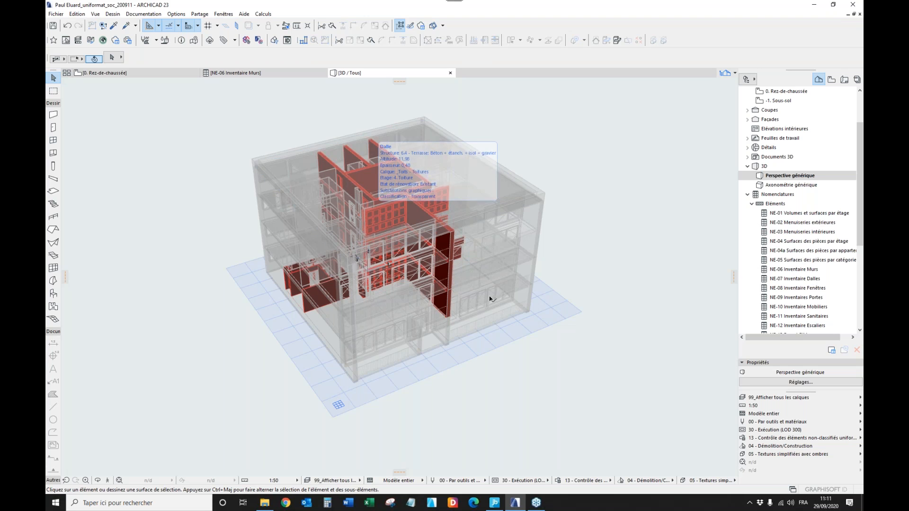
{"action": "left_click", "coordinate": [589, 482]}
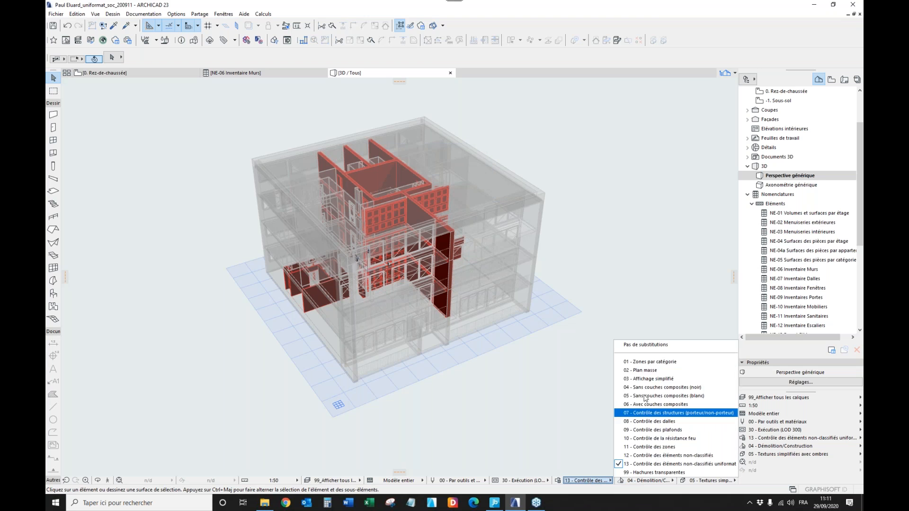
{"action": "left_click", "coordinate": [665, 346]}
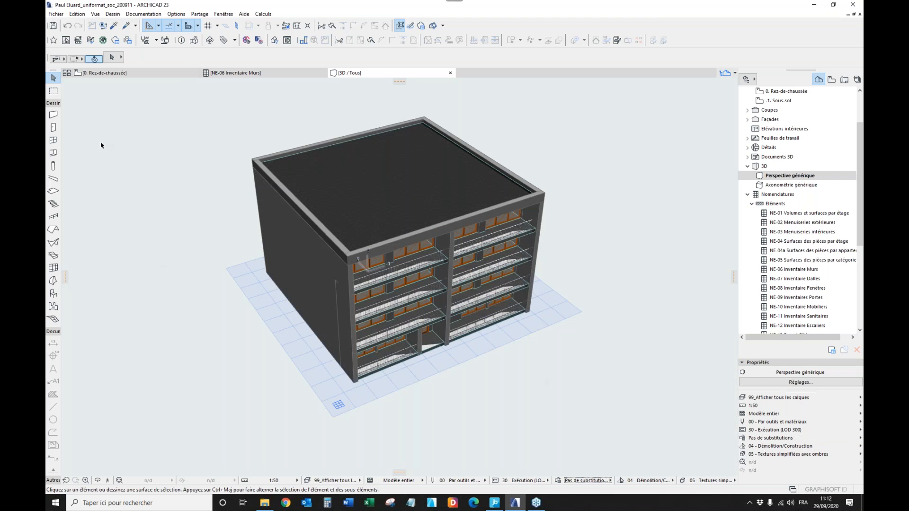
Open the IFC translators and view the geometry conversion preset details of the Export Général translator.
{"action": "left_click", "coordinate": [56, 14]}
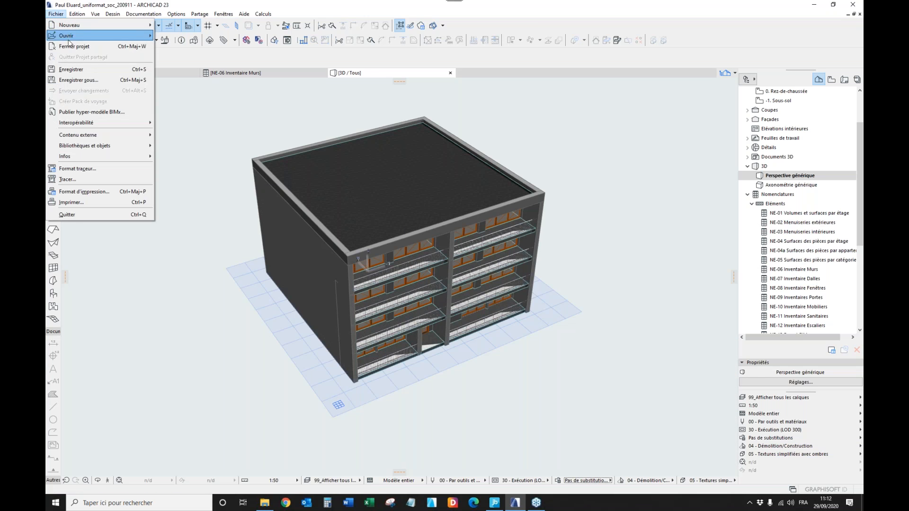
{"action": "mouse_move", "coordinate": [103, 124]}
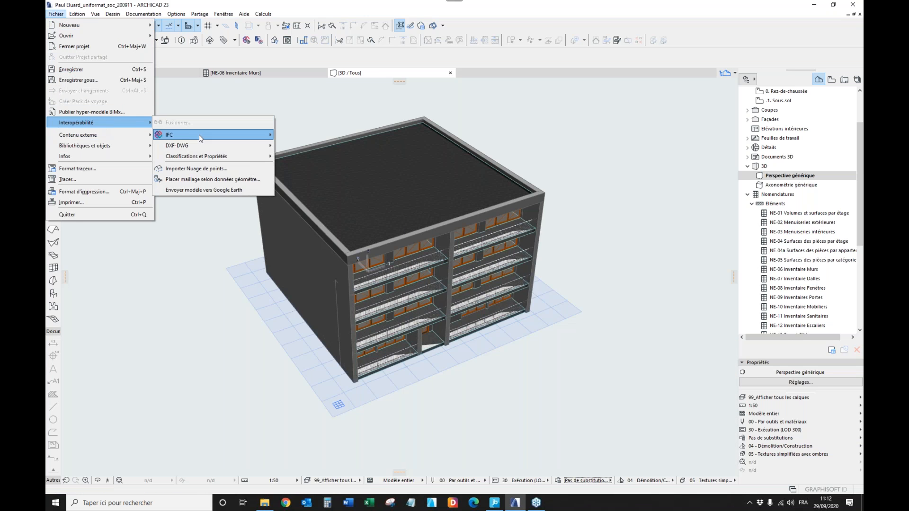
{"action": "mouse_move", "coordinate": [199, 135]}
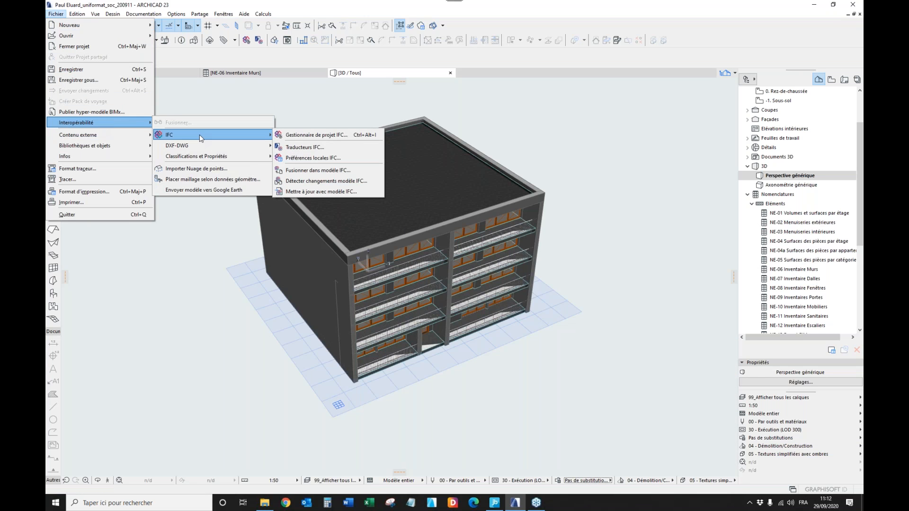
{"action": "left_click", "coordinate": [321, 151]}
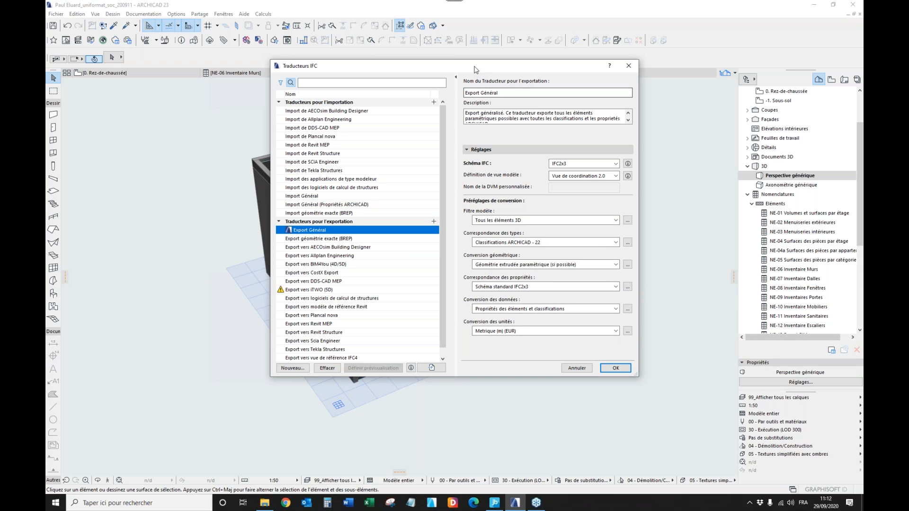
{"action": "left_click_drag", "start_coordinate": [476, 70], "coordinate": [456, 68]}
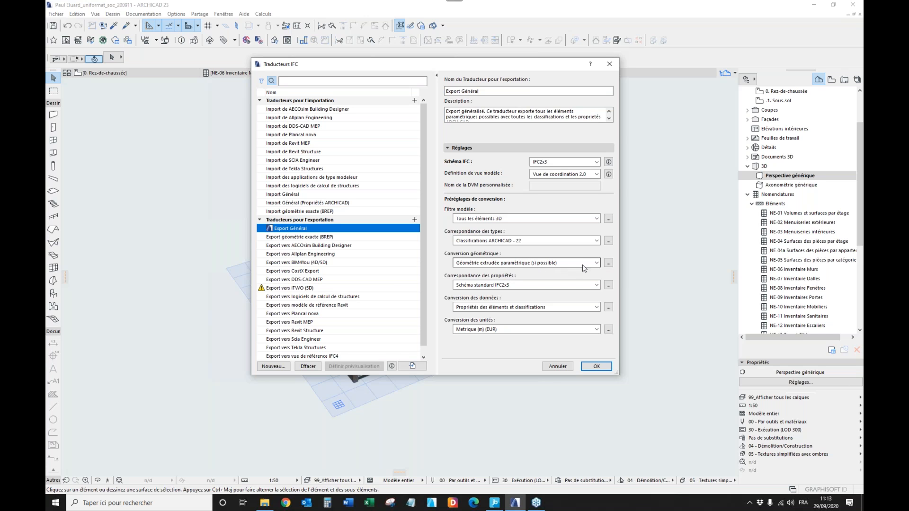
{"action": "left_click", "coordinate": [608, 262]}
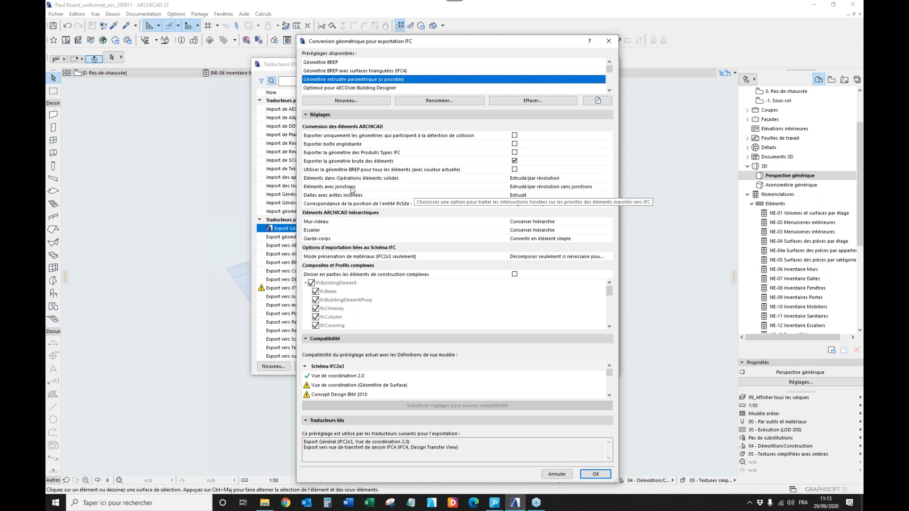
Close the geometry conversion preset, view the data conversion preset details of the Export Général translator, and close the IFC translators.
{"action": "left_click", "coordinate": [609, 42]}
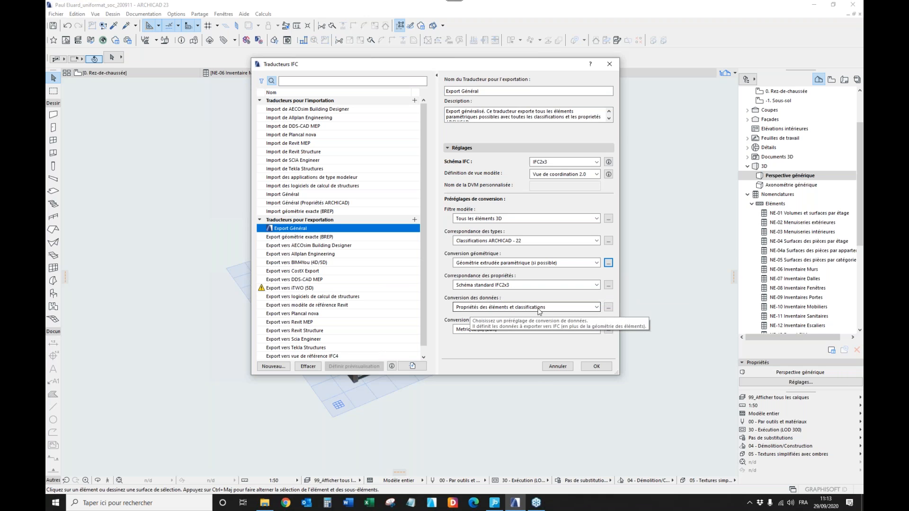
{"action": "left_click", "coordinate": [609, 307]}
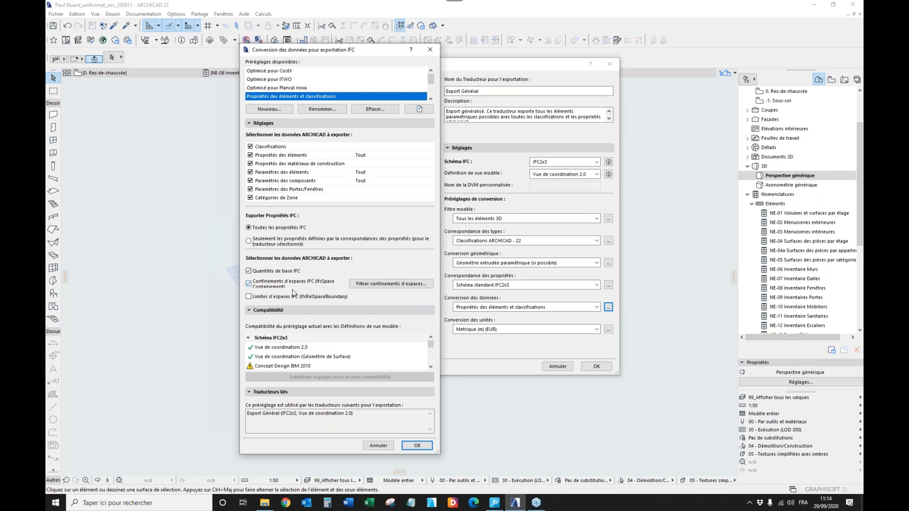
{"action": "left_click", "coordinate": [425, 445]}
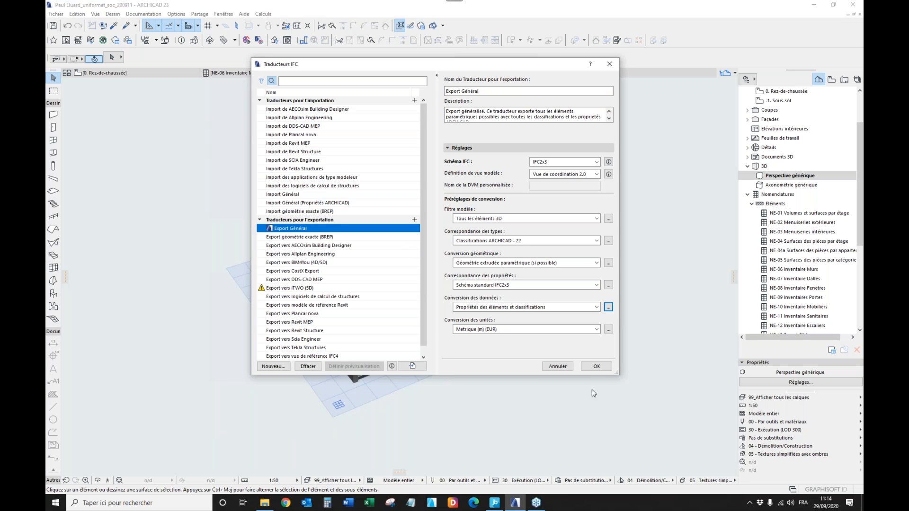
{"action": "left_click", "coordinate": [597, 367]}
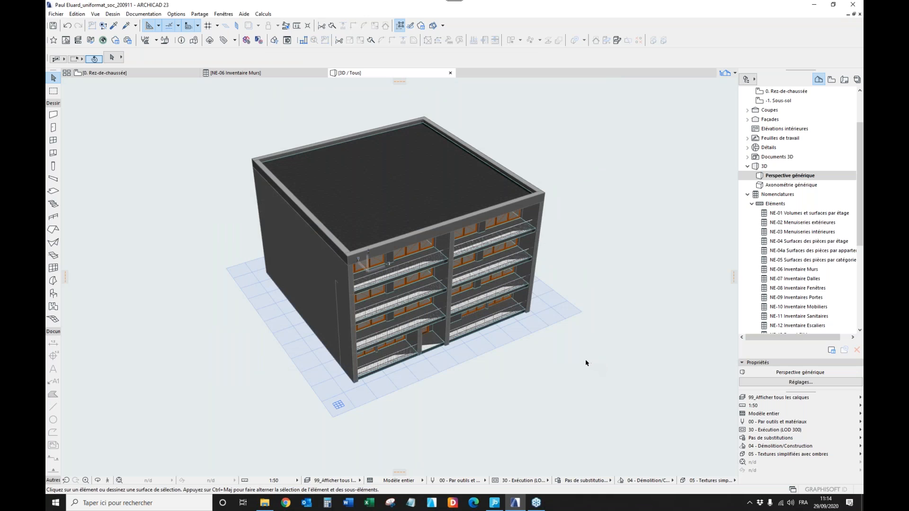
Start saving the 3D model as an IFC file and review the export scope choices, keeping Eléments visibles (sur tous les étages).
{"action": "left_click", "coordinate": [57, 14]}
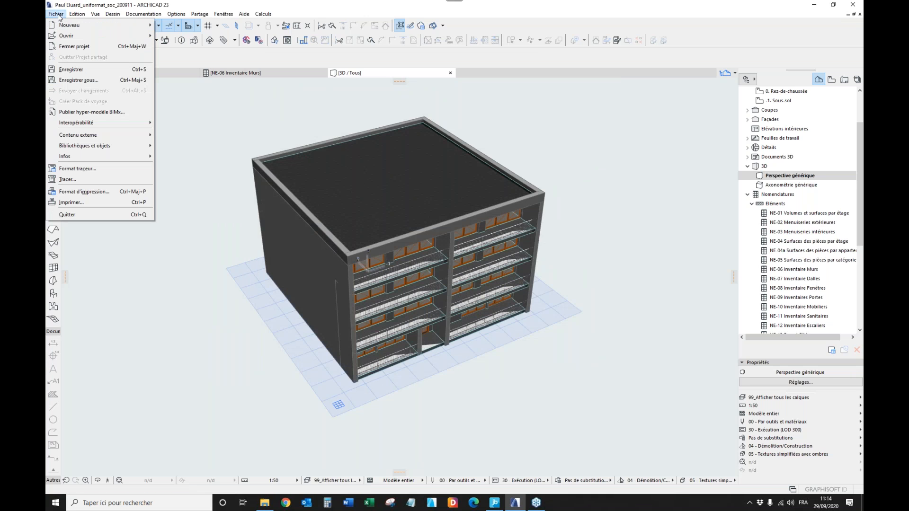
{"action": "left_click", "coordinate": [78, 80]}
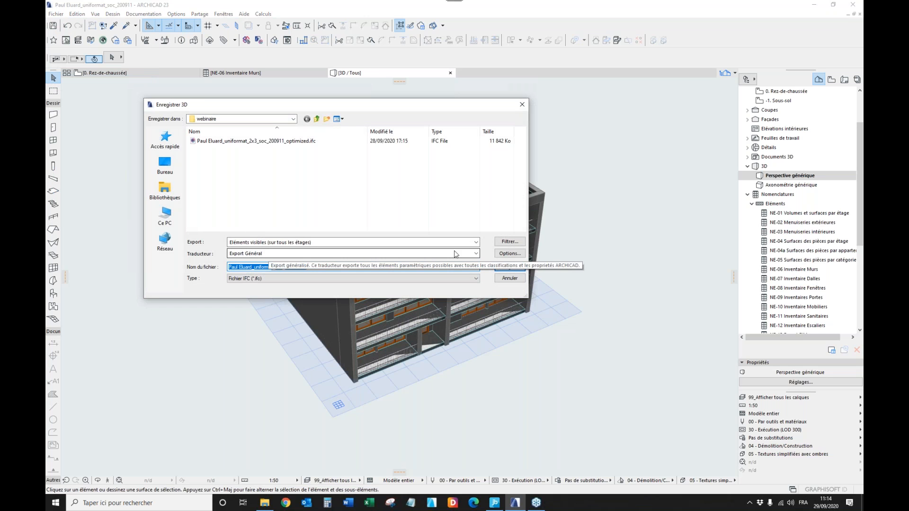
{"action": "left_click", "coordinate": [315, 243]}
{"action": "left_click", "coordinate": [313, 243]}
{"action": "left_click", "coordinate": [313, 243]}
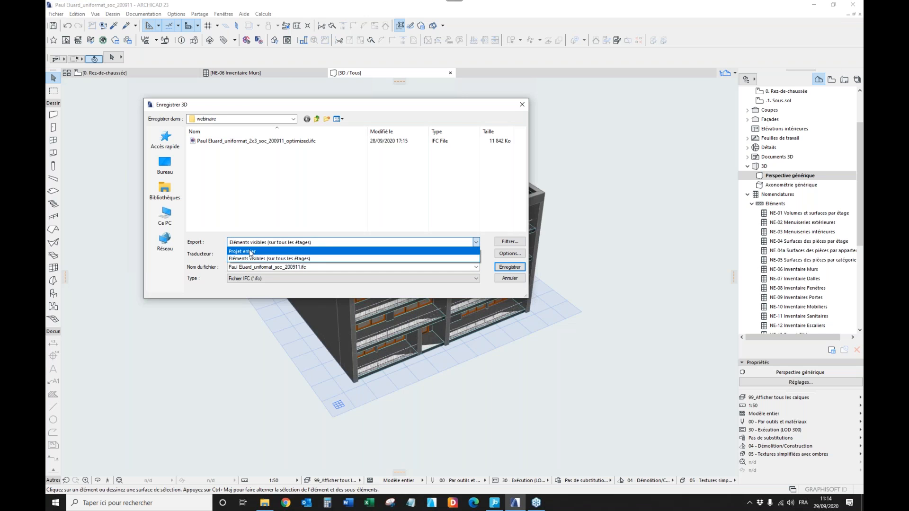
{"action": "left_click", "coordinate": [265, 244]}
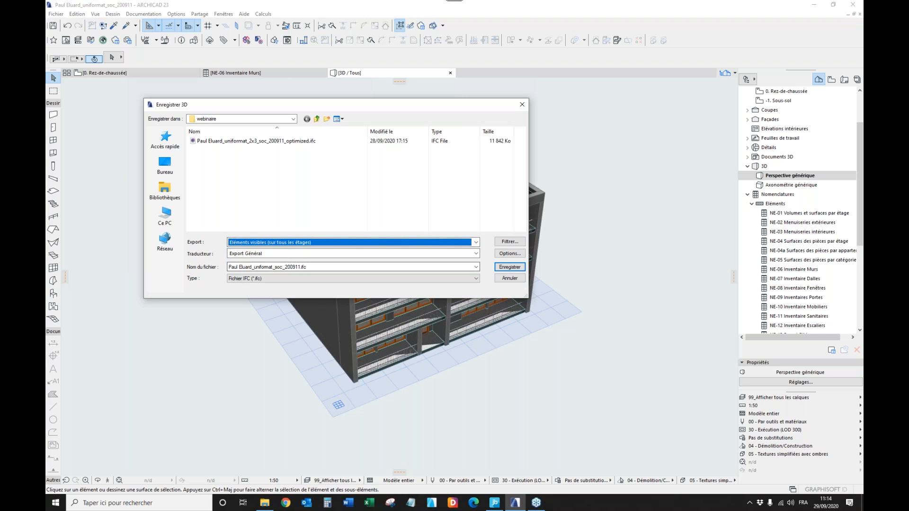
Name the IFC file Paul Eluard_uniformat_soc_2020, review the available translators while keeping Export Général, and cancel the save.
{"action": "left_click", "coordinate": [277, 270]}
{"action": "left_click_drag", "start_coordinate": [282, 267], "coordinate": [319, 270]}
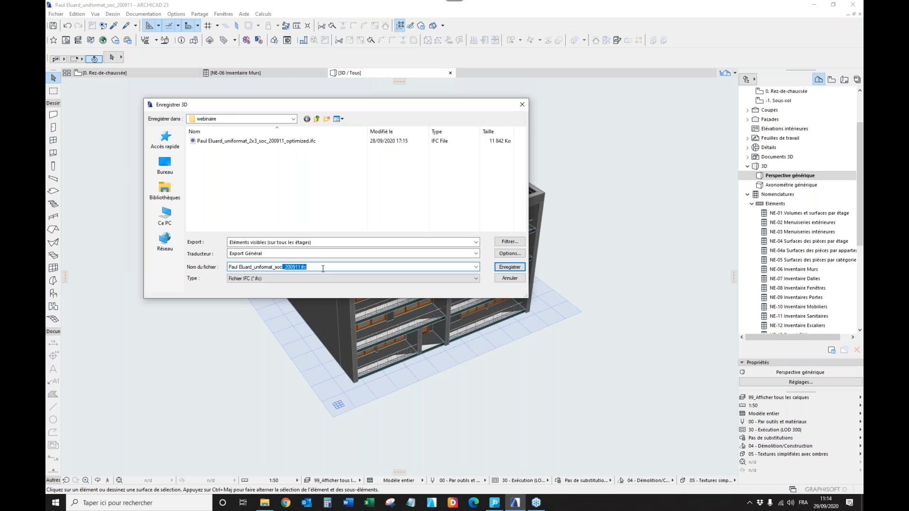
{"action": "key", "text": "BackSpace"}
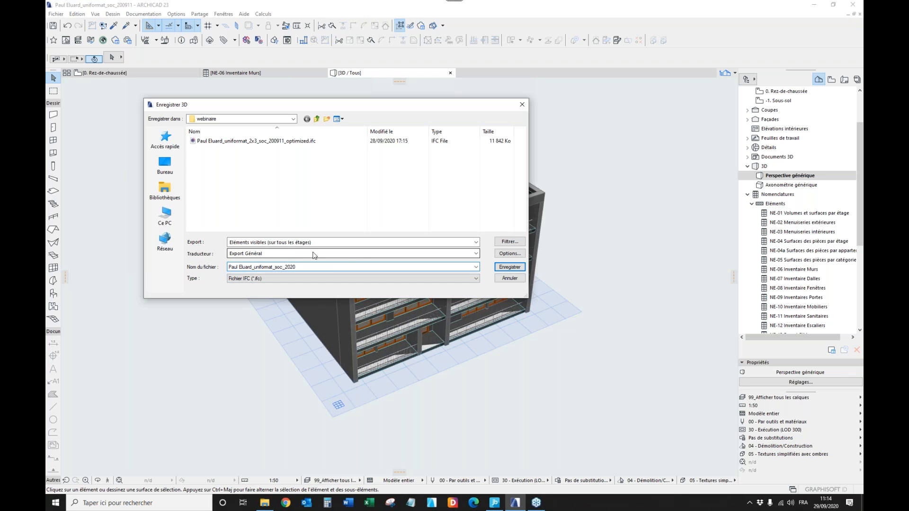
{"action": "left_click", "coordinate": [351, 254]}
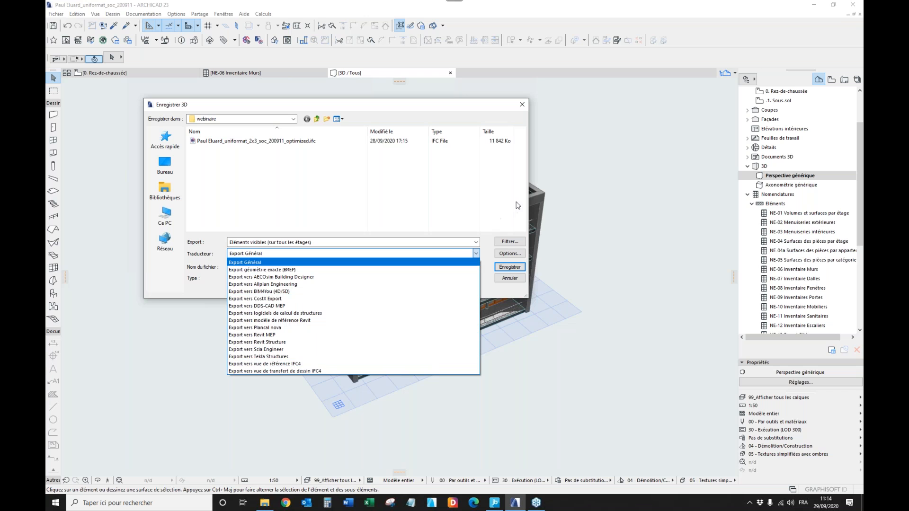
{"action": "left_click", "coordinate": [477, 253]}
{"action": "left_click", "coordinate": [510, 279]}
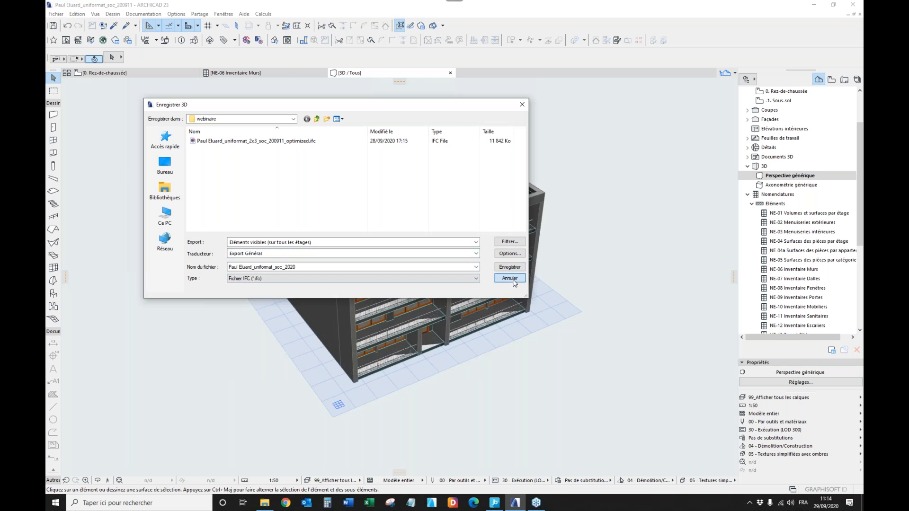
Switch to JustBIM and create a project named Webinare with a first sub-project named 2x3.
{"action": "left_click", "coordinate": [500, 506]}
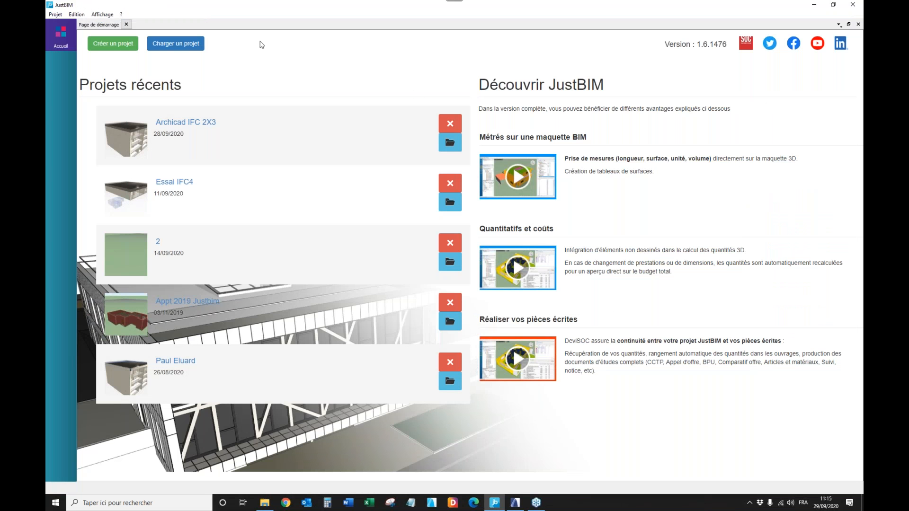
{"action": "left_click", "coordinate": [109, 43]}
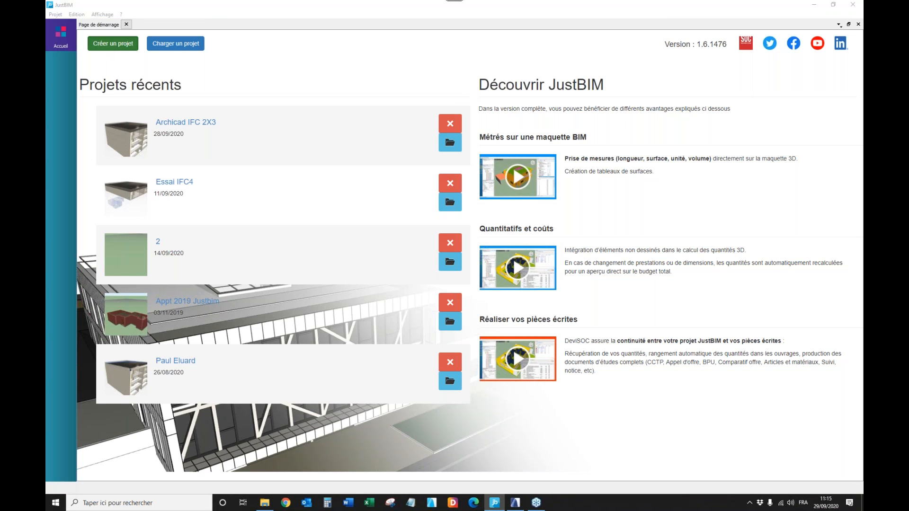
{"action": "left_click", "coordinate": [434, 239]}
{"action": "left_click_drag", "start_coordinate": [434, 241], "coordinate": [391, 239]}
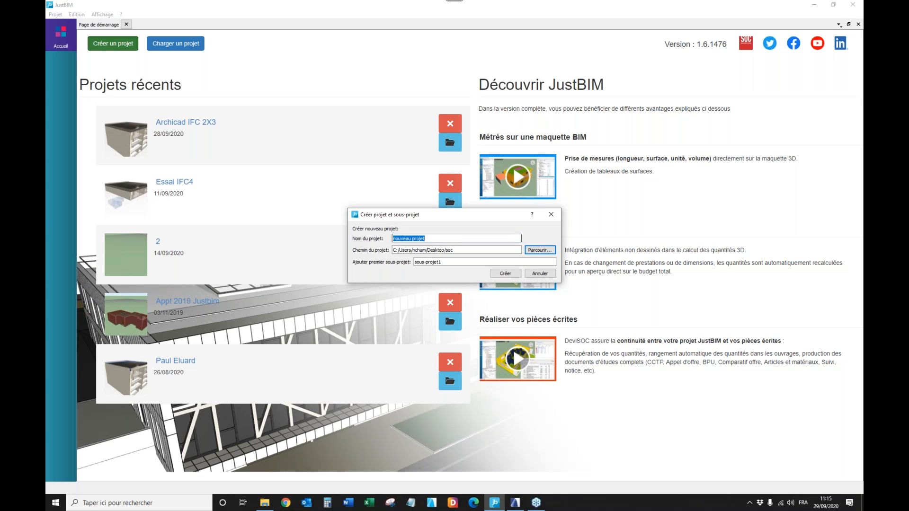
{"action": "type", "text": "Webinare"}
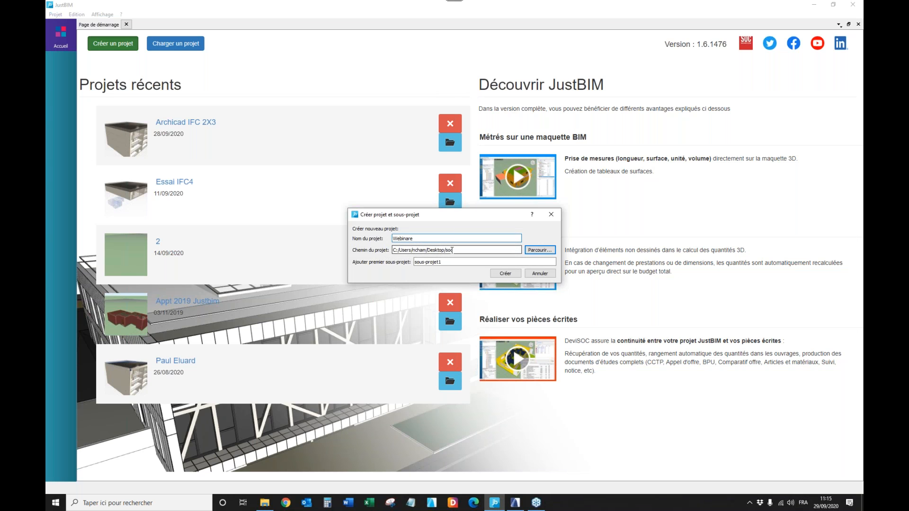
{"action": "left_click_drag", "start_coordinate": [445, 262], "coordinate": [403, 260]}
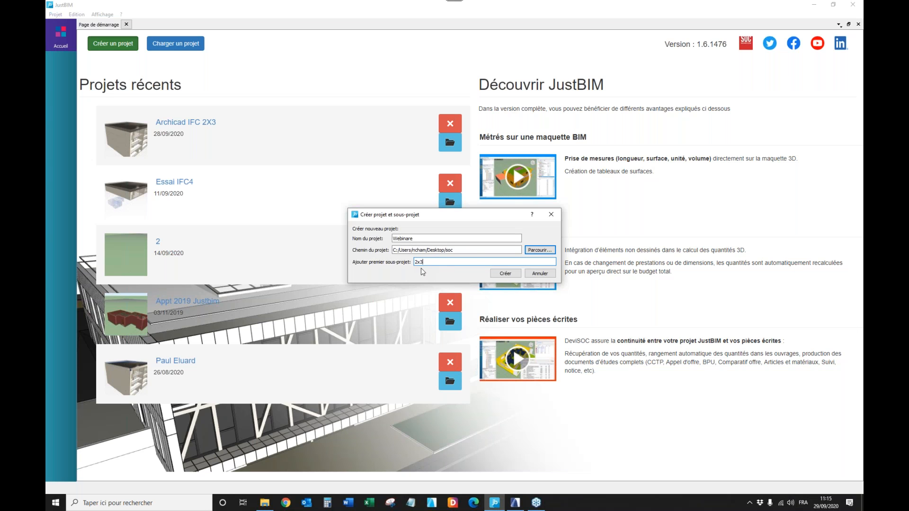
{"action": "left_click", "coordinate": [505, 274]}
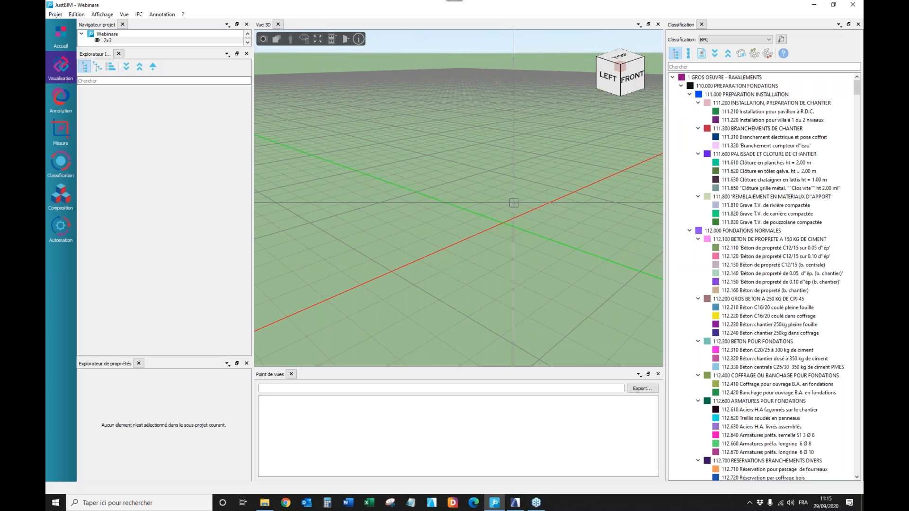
Review the list of available classifications and open the import of a classification.
{"action": "left_click", "coordinate": [723, 41]}
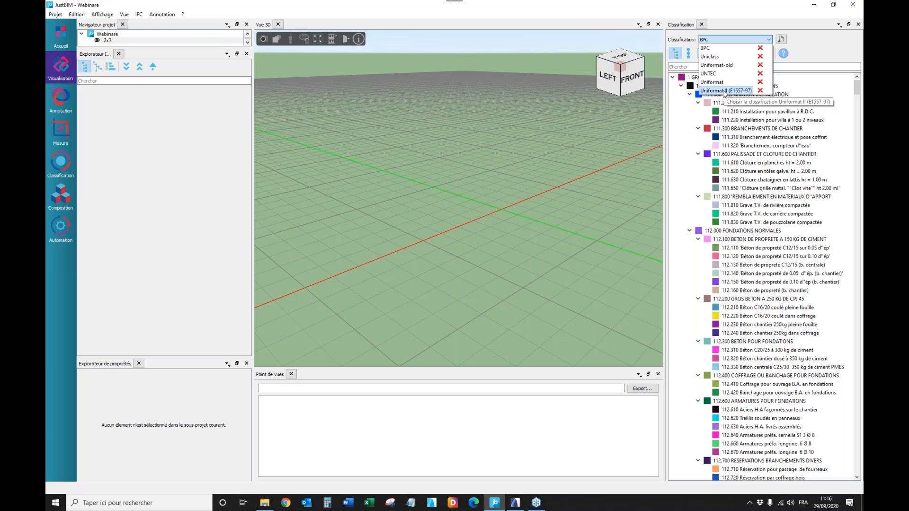
{"action": "left_click", "coordinate": [782, 41]}
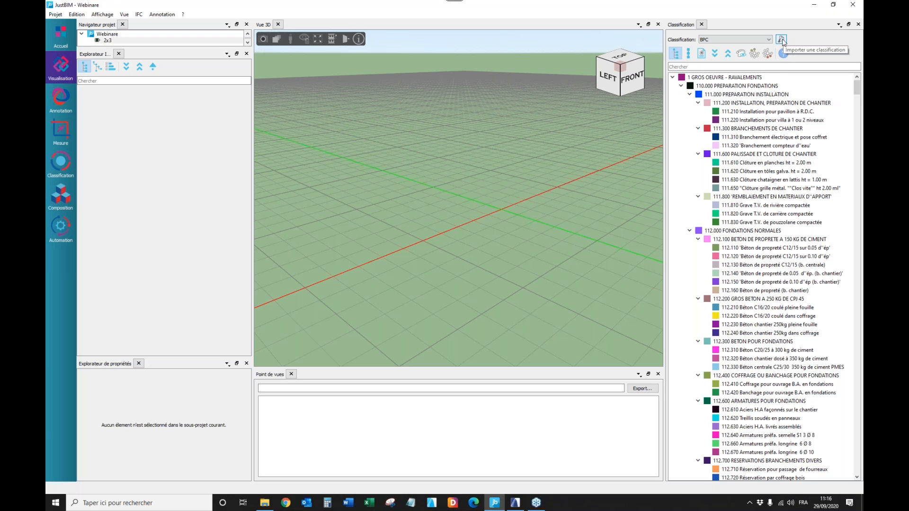
{"action": "left_click", "coordinate": [781, 41]}
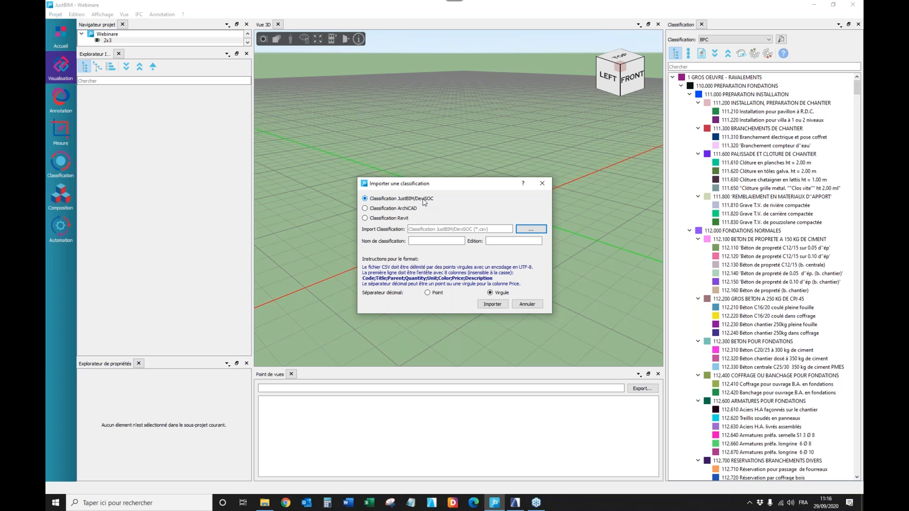
Compare the ArchiCAD import format, return to Classification JustBIM/DeviSOC, and choose Uniformat.csv from the webinaire folder as the file to import.
{"action": "left_click", "coordinate": [366, 209]}
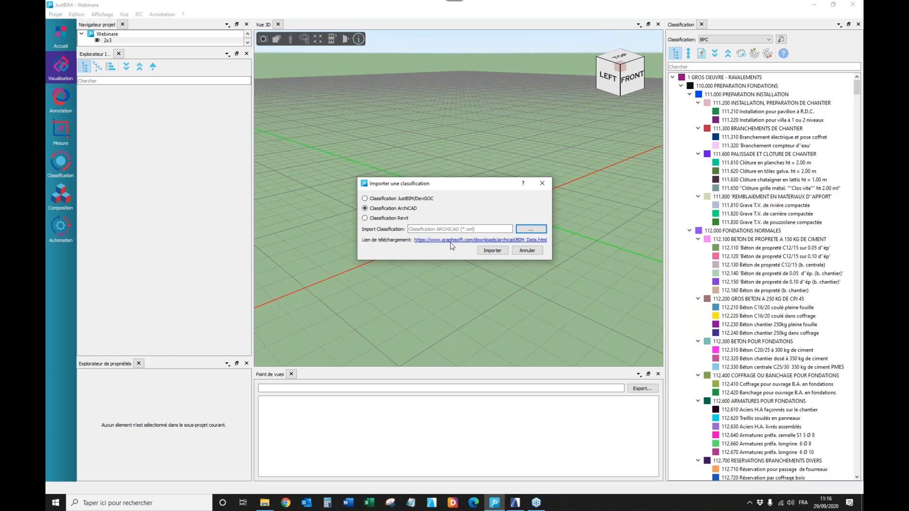
{"action": "left_click", "coordinate": [365, 199]}
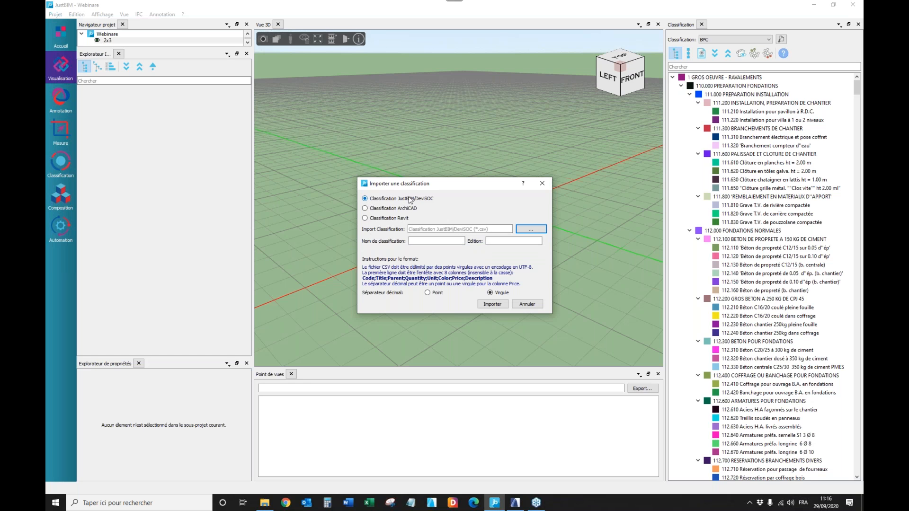
{"action": "left_click", "coordinate": [530, 231]}
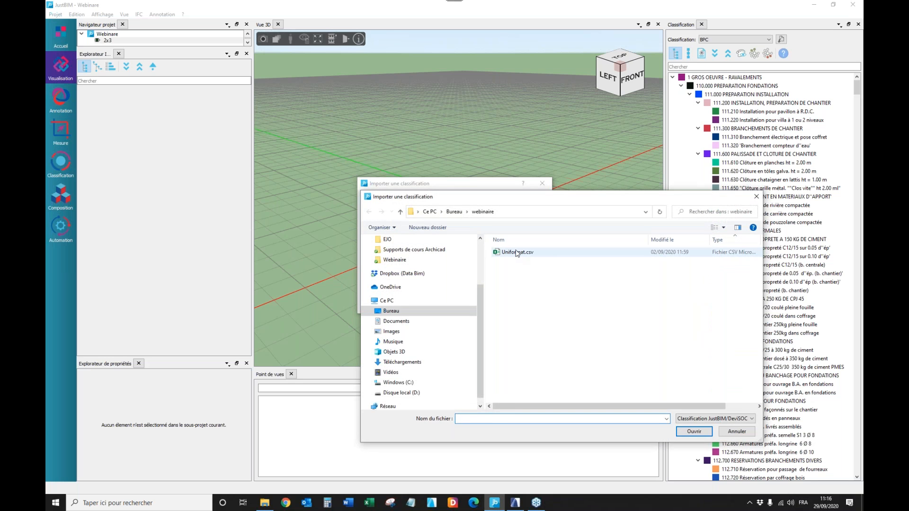
{"action": "left_click", "coordinate": [517, 253]}
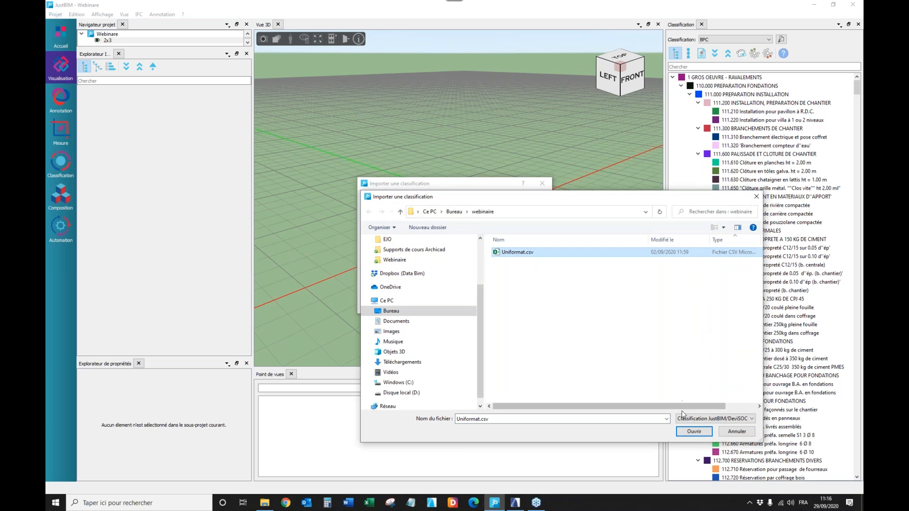
{"action": "left_click", "coordinate": [704, 435]}
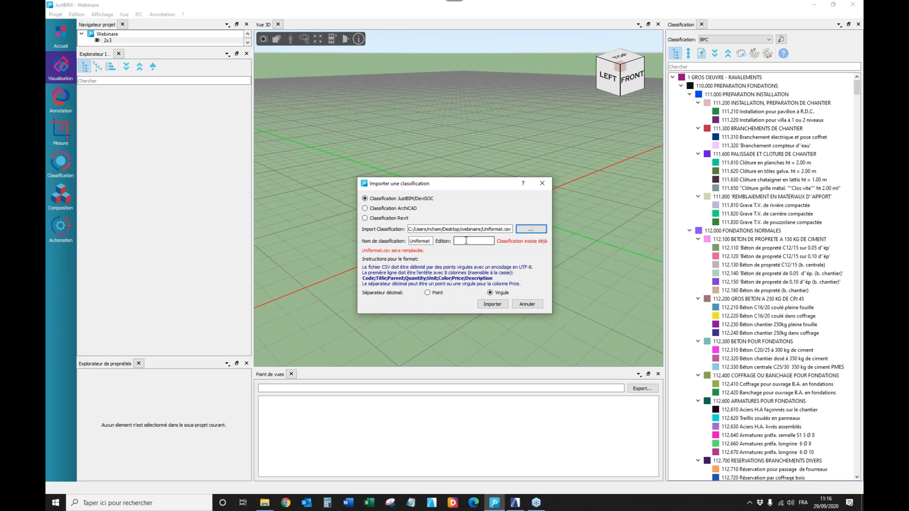
Switch to Archicad and copy the version of the UniFormat classification system from the classification manager.
{"action": "left_click", "coordinate": [515, 502]}
{"action": "left_click", "coordinate": [184, 14]}
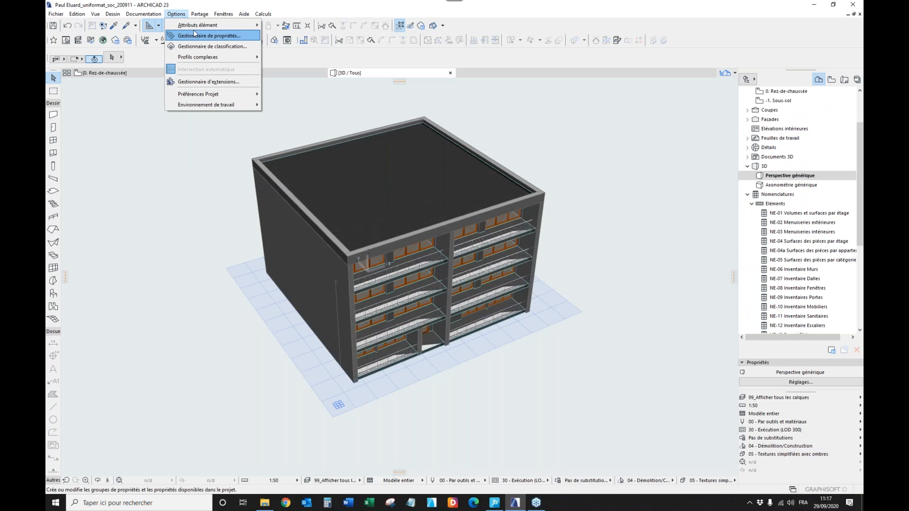
{"action": "left_click", "coordinate": [198, 46]}
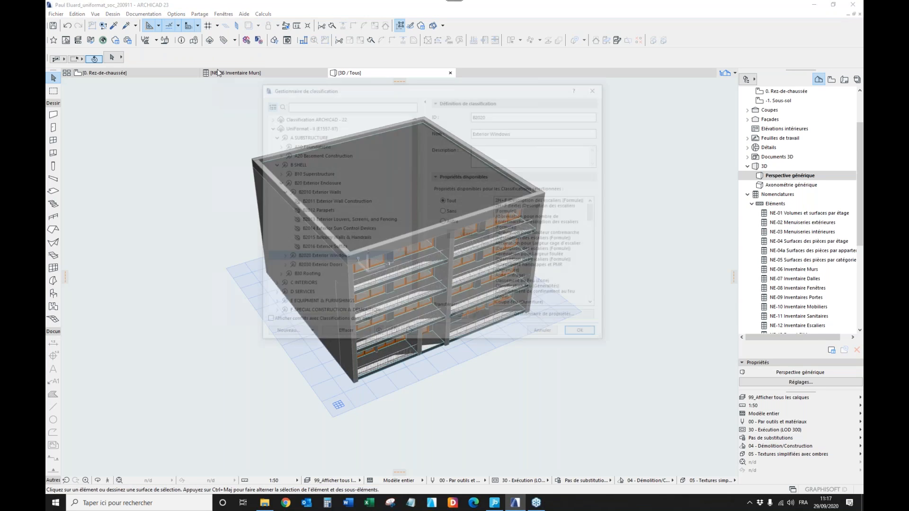
{"action": "left_click_drag", "start_coordinate": [501, 132], "coordinate": [480, 132]}
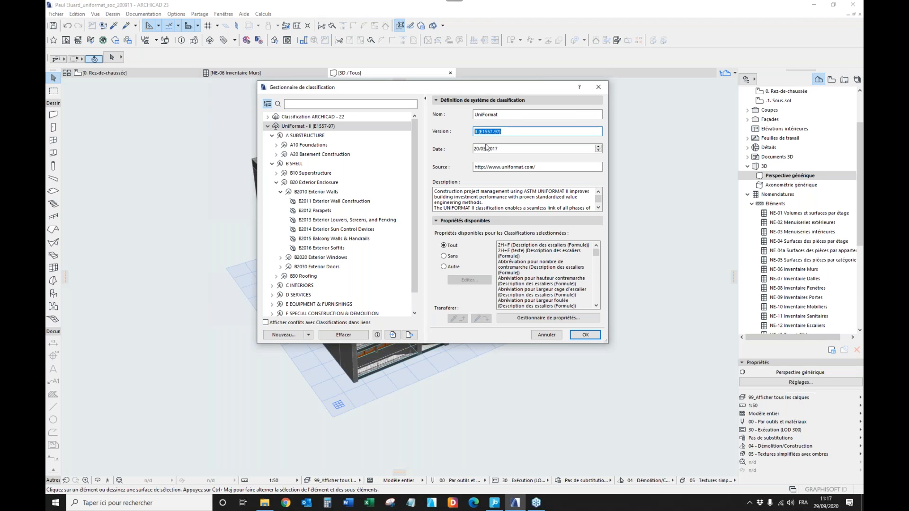
Switch to JustBIM, enter II (E1557-97) as the edition of the classification, and cancel the import.
{"action": "left_click", "coordinate": [495, 503]}
{"action": "left_click", "coordinate": [490, 242]}
{"action": "type", "text": "II (E1557-97)"}
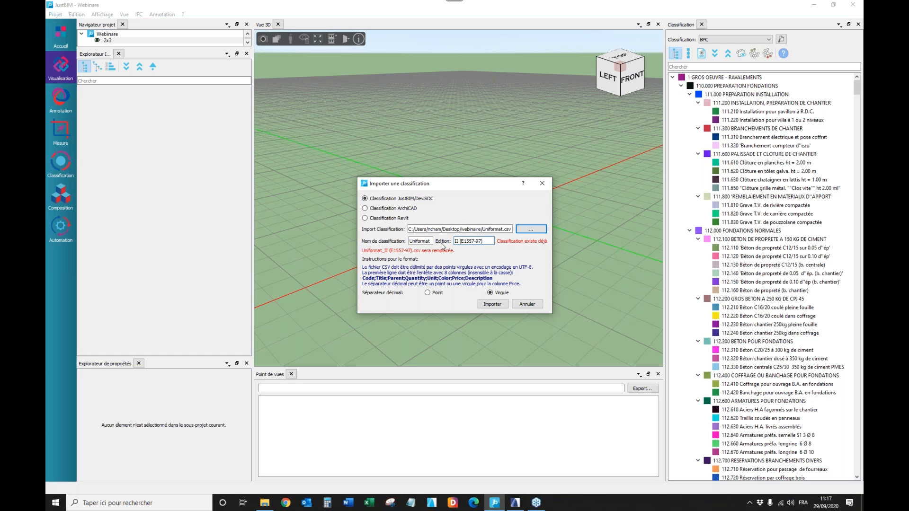
{"action": "left_click", "coordinate": [526, 304]}
Set the project's classification to Uniformat II (E1557-97) and collapse its A10 FONDATIONS branch.
{"action": "left_click", "coordinate": [740, 40]}
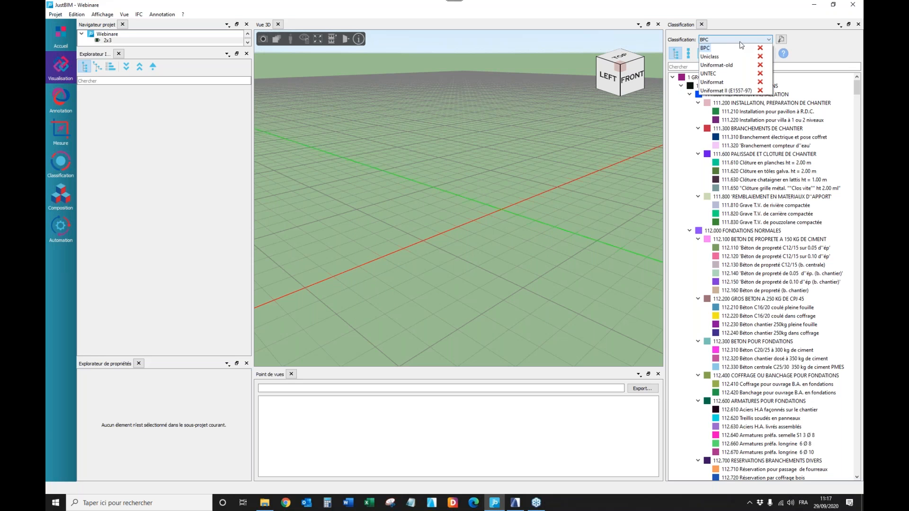
{"action": "left_click", "coordinate": [728, 91]}
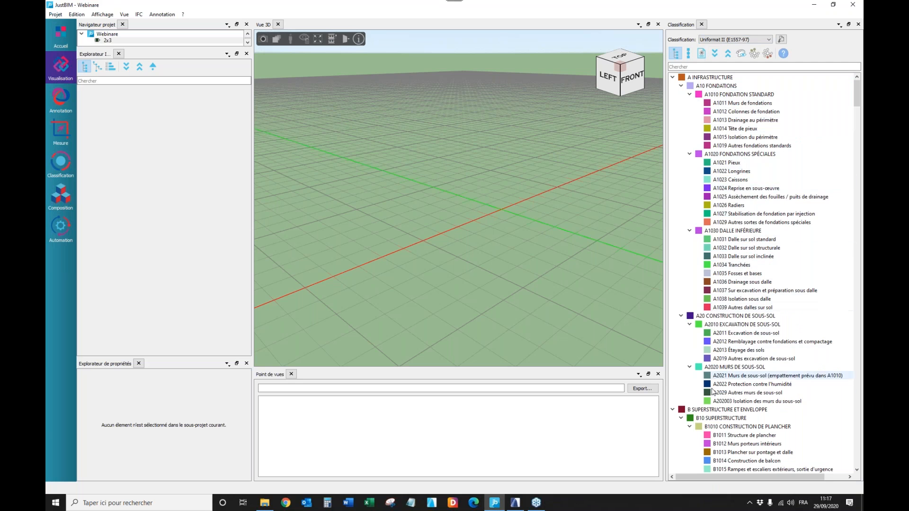
{"action": "left_click", "coordinate": [681, 86]}
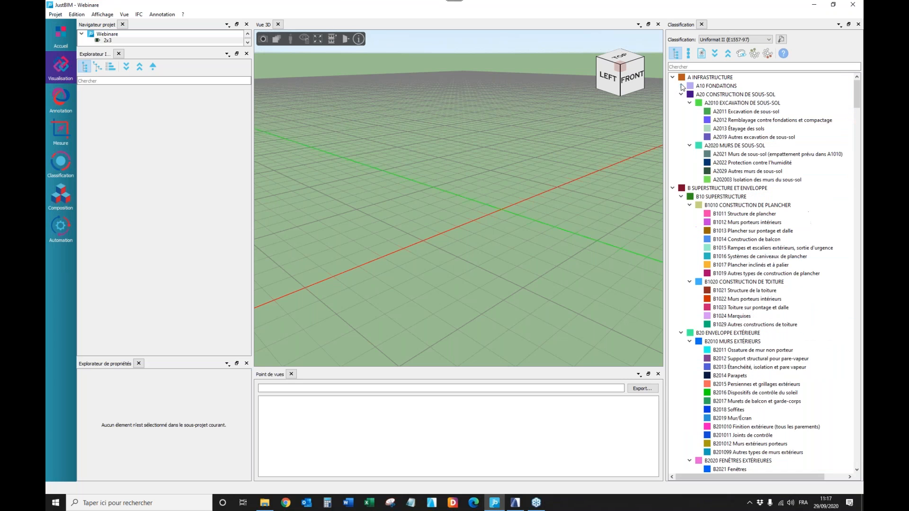
{"action": "left_click", "coordinate": [681, 85]}
{"action": "left_click", "coordinate": [681, 86]}
Import the IFC file Paul Eluard_uniformat_2x3_soc_200911_optimized.ifc from the webinaire folder into sub-project 2x3, using the default option template.
{"action": "left_click_drag", "start_coordinate": [141, 46], "coordinate": [141, 81]}
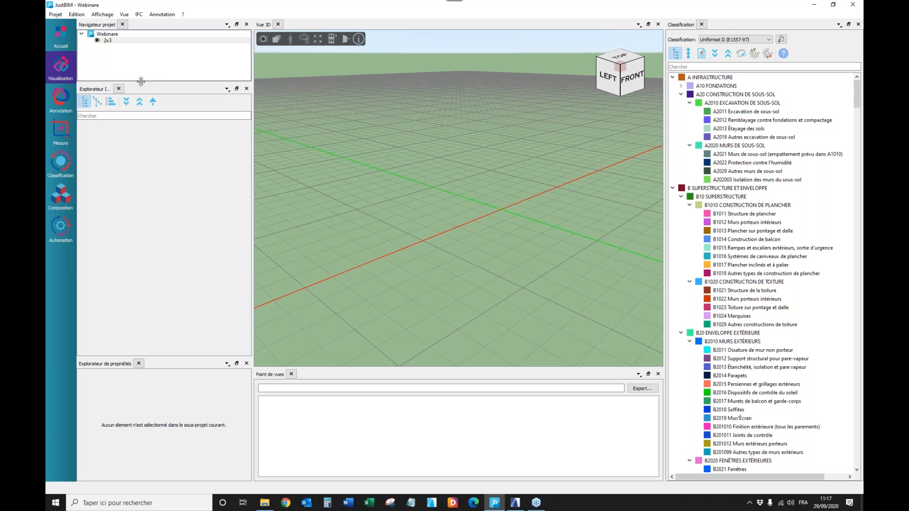
{"action": "left_click", "coordinate": [109, 41]}
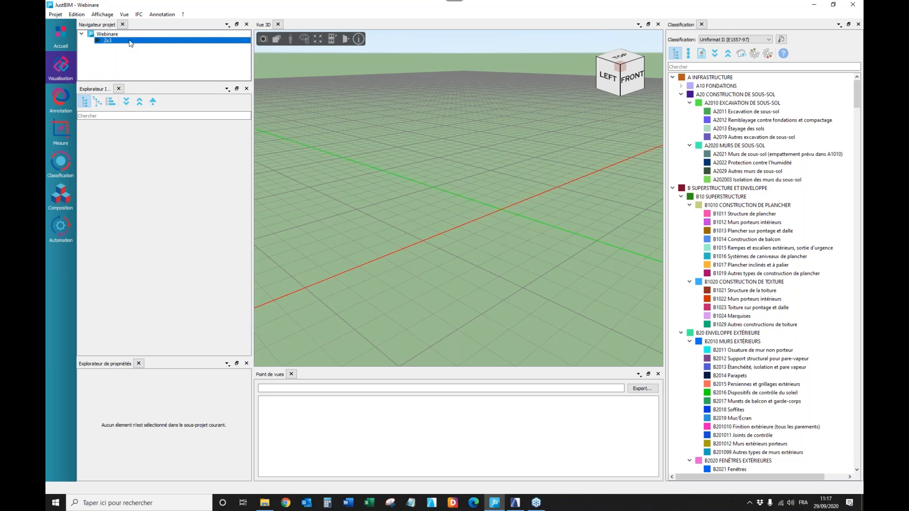
{"action": "right_click", "coordinate": [125, 43]}
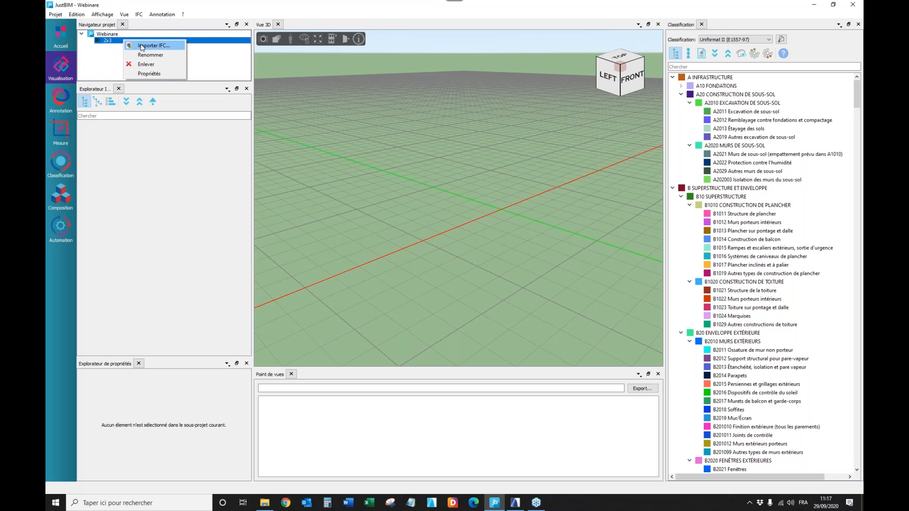
{"action": "left_click", "coordinate": [141, 46]}
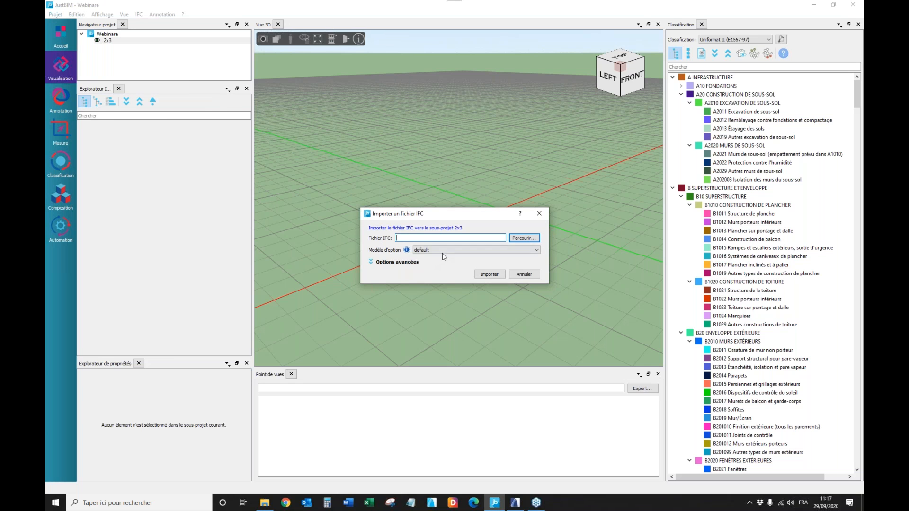
{"action": "left_click", "coordinate": [525, 238]}
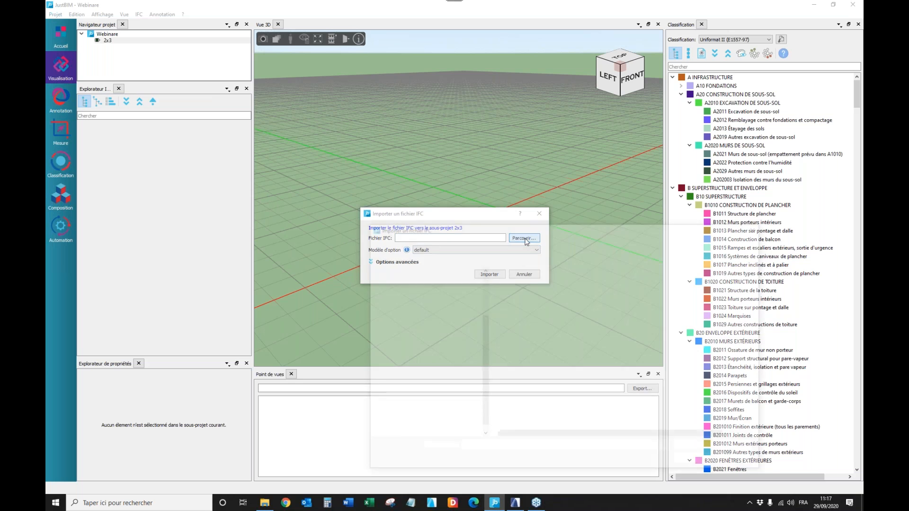
{"action": "left_click", "coordinate": [523, 283]}
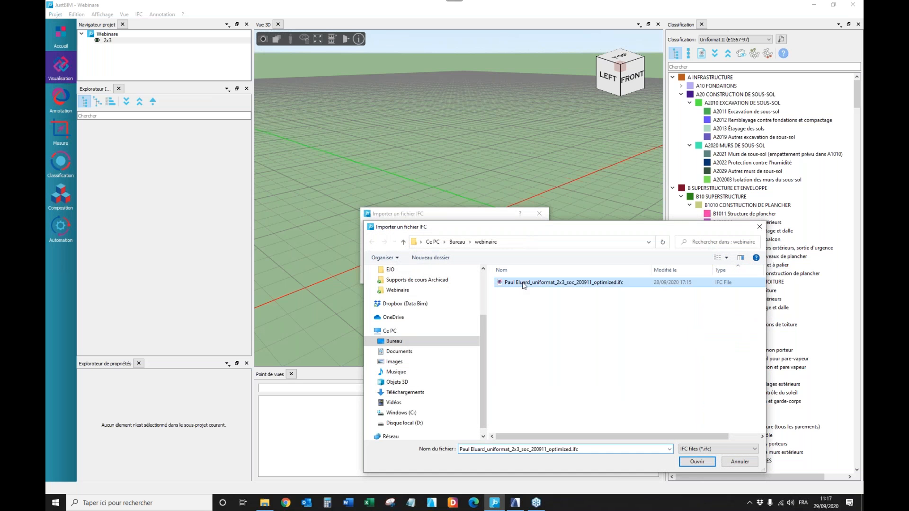
{"action": "left_click", "coordinate": [696, 462]}
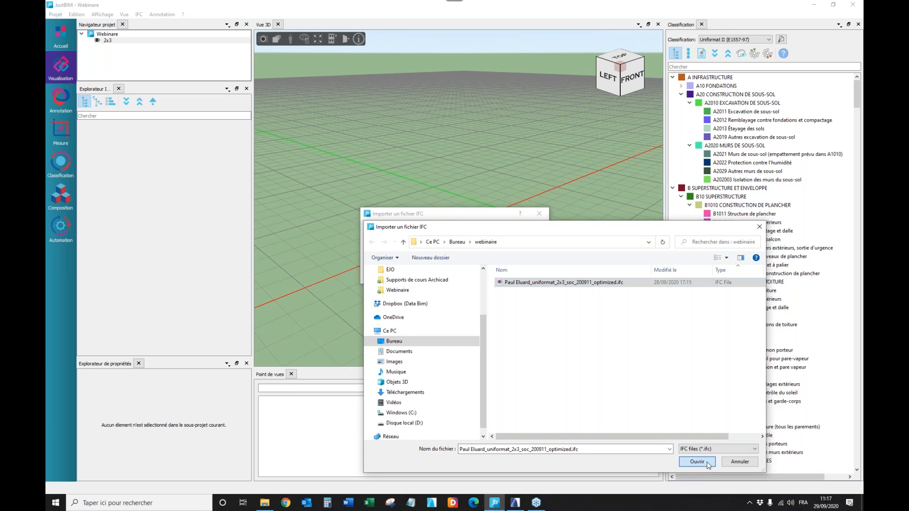
{"action": "left_click", "coordinate": [497, 276]}
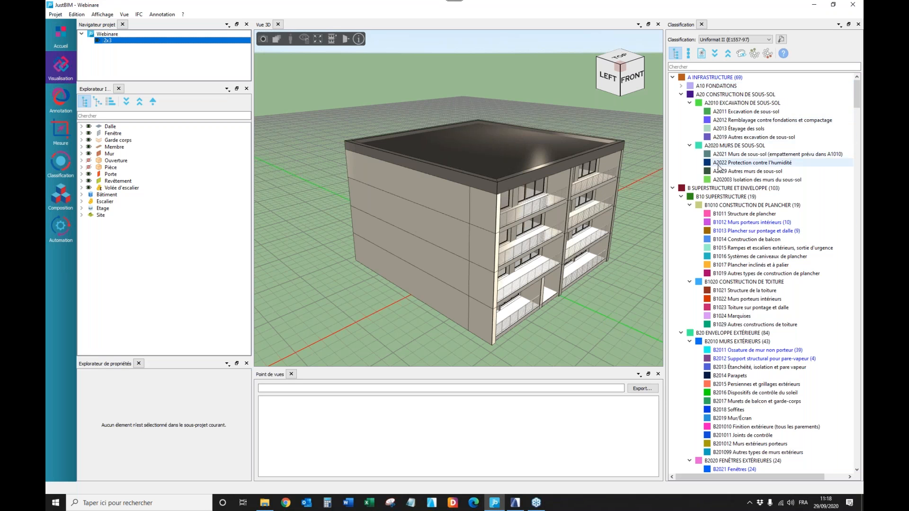
Examine which Uniformat II classes contain elements of the imported model and try the classification colouring.
{"action": "scroll", "coordinate": [743, 226], "scroll_direction": "down", "scroll_amount": 8}
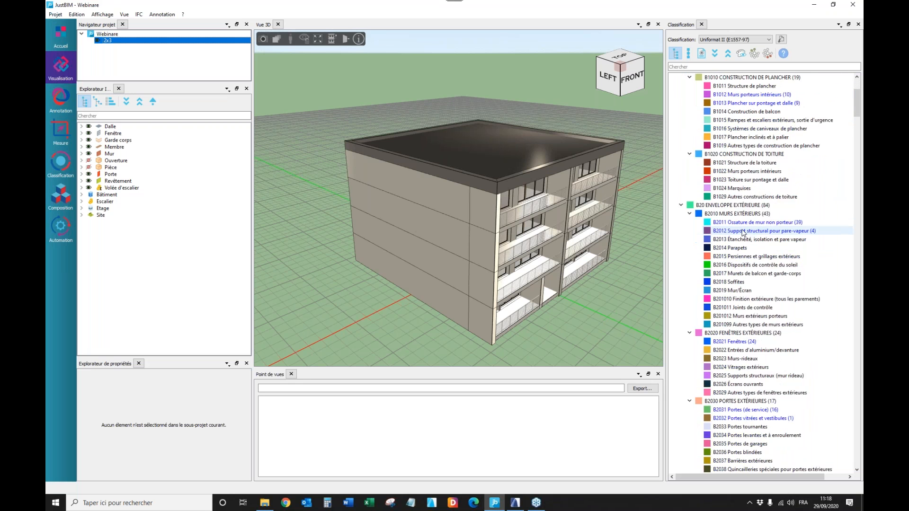
{"action": "scroll", "coordinate": [742, 232], "scroll_direction": "down", "scroll_amount": 4}
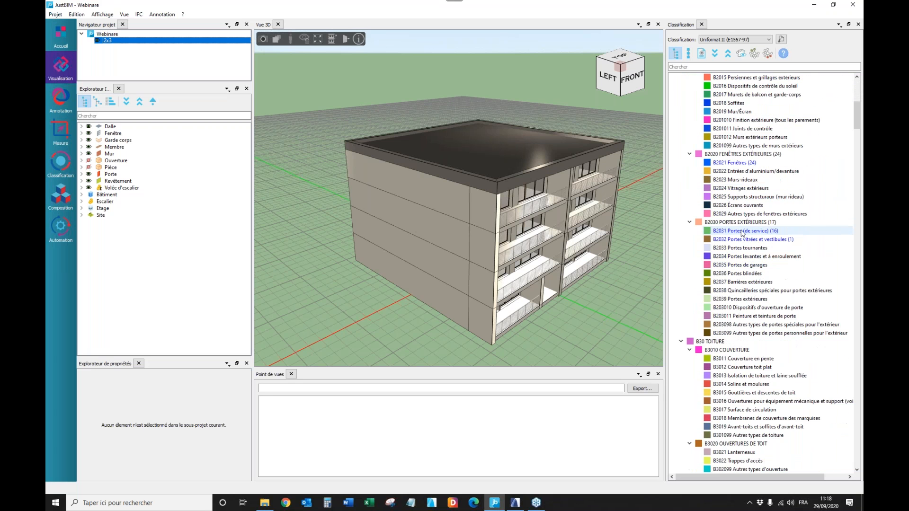
{"action": "scroll", "coordinate": [741, 239], "scroll_direction": "up", "scroll_amount": 12}
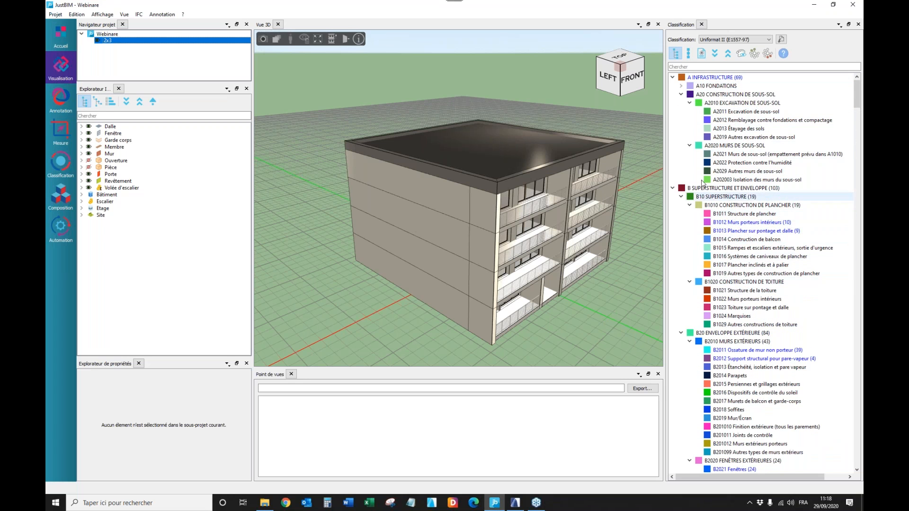
{"action": "left_click", "coordinate": [742, 56]}
{"action": "left_click", "coordinate": [741, 55]}
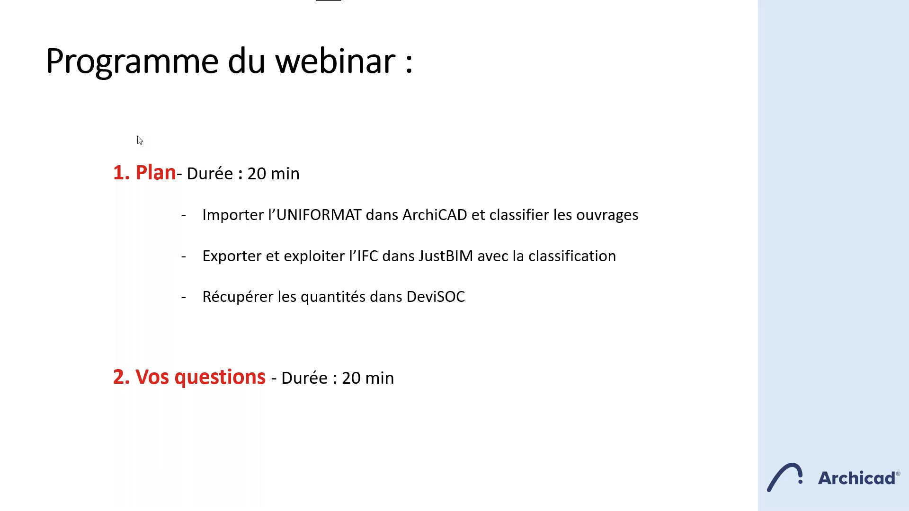
Switch to the JustBIM project Webinar, browse Uniformat II branches A and B, and list only the classifications used in the current sub-project.
{"action": "key", "text": "alt+Tab"}
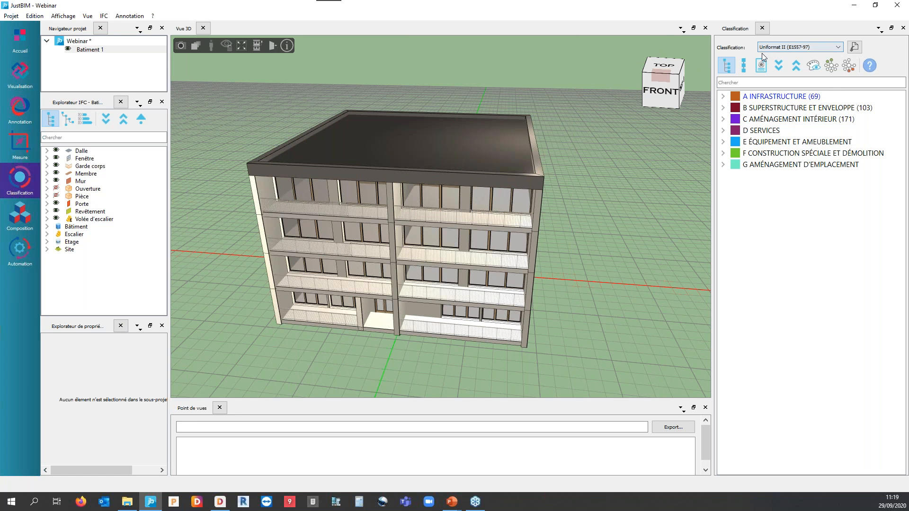
{"action": "left_click", "coordinate": [788, 50]}
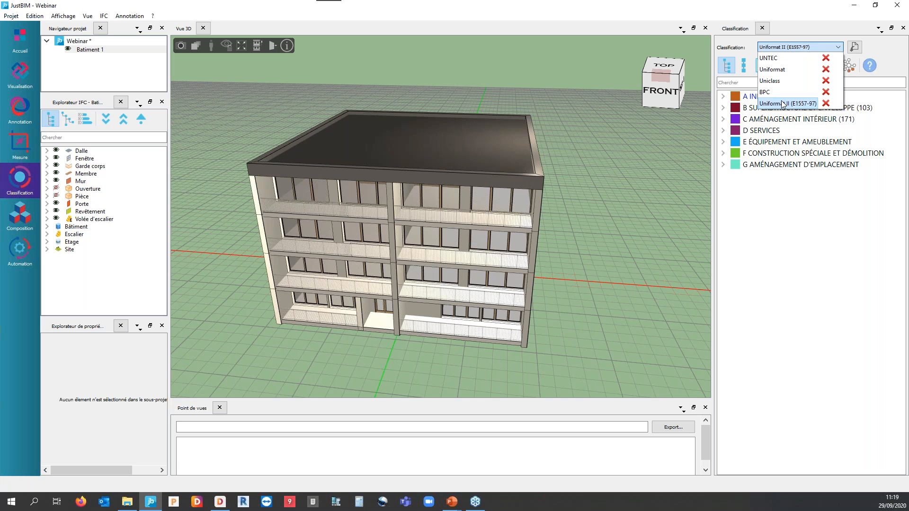
{"action": "left_click", "coordinate": [769, 276]}
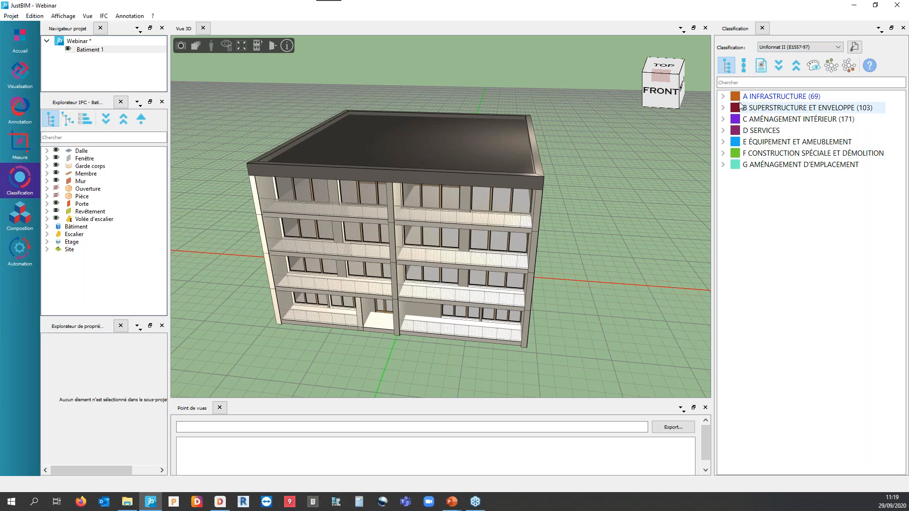
{"action": "left_click", "coordinate": [723, 96]}
{"action": "left_click", "coordinate": [723, 131]}
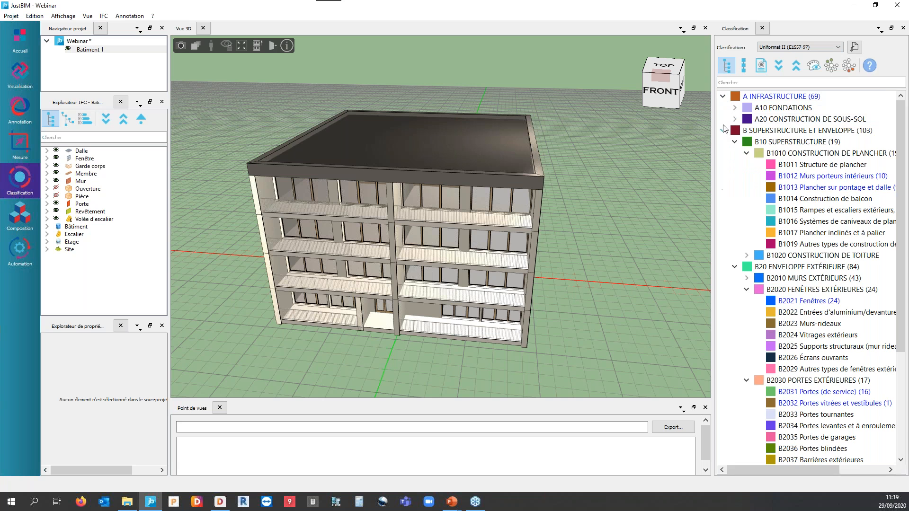
{"action": "left_click", "coordinate": [744, 68]}
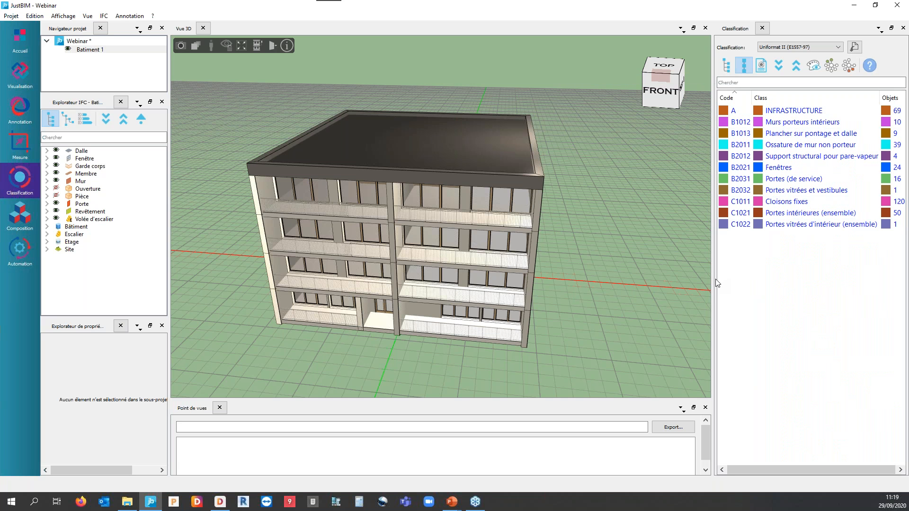
{"action": "left_click_drag", "start_coordinate": [713, 279], "coordinate": [690, 276]}
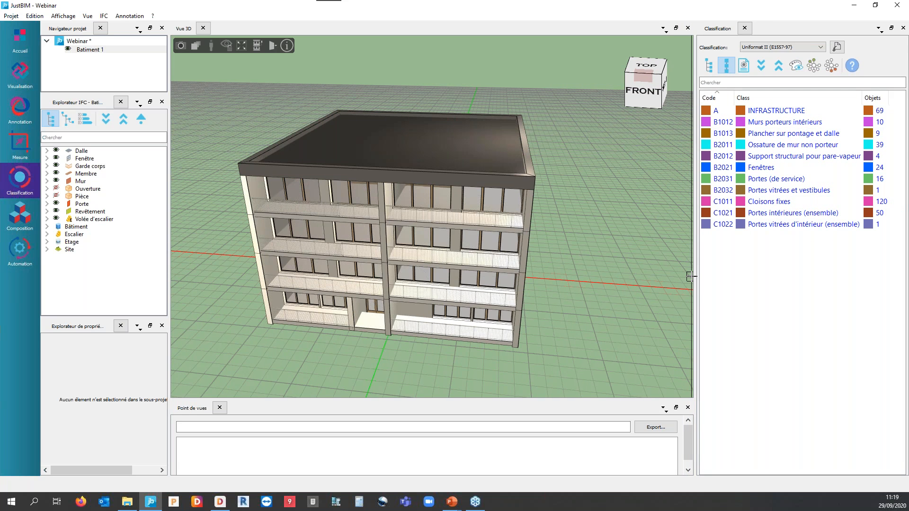
Review the unit price and quantity properties of B1012 Murs porteurs intérieurs, B1013 Plancher sur pontage et dalle and B2011 Ossature de mur non porteur.
{"action": "left_click", "coordinate": [703, 110]}
{"action": "left_click", "coordinate": [757, 122]}
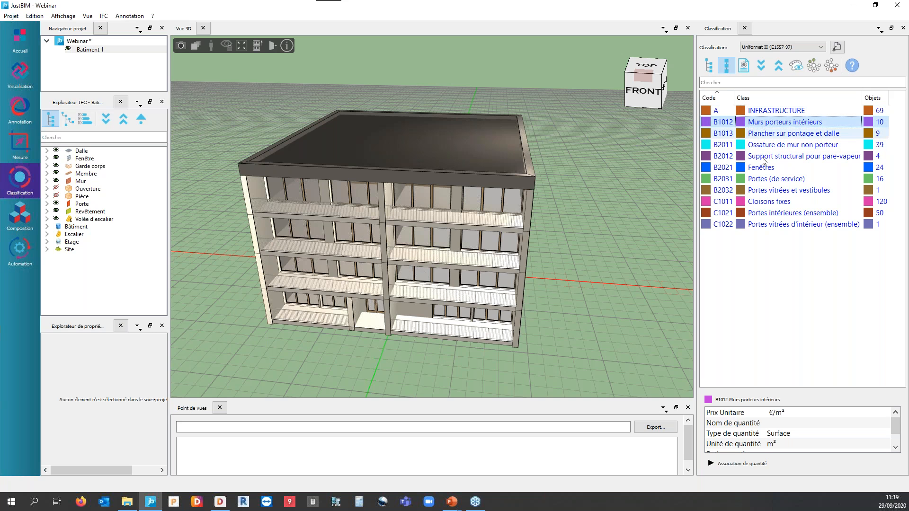
{"action": "left_click_drag", "start_coordinate": [755, 389], "coordinate": [755, 345]}
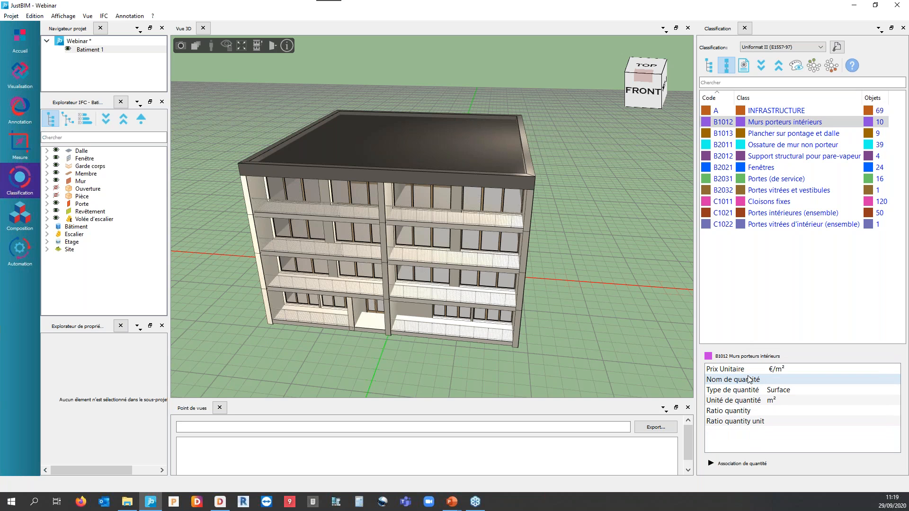
{"action": "double_click", "coordinate": [782, 369]}
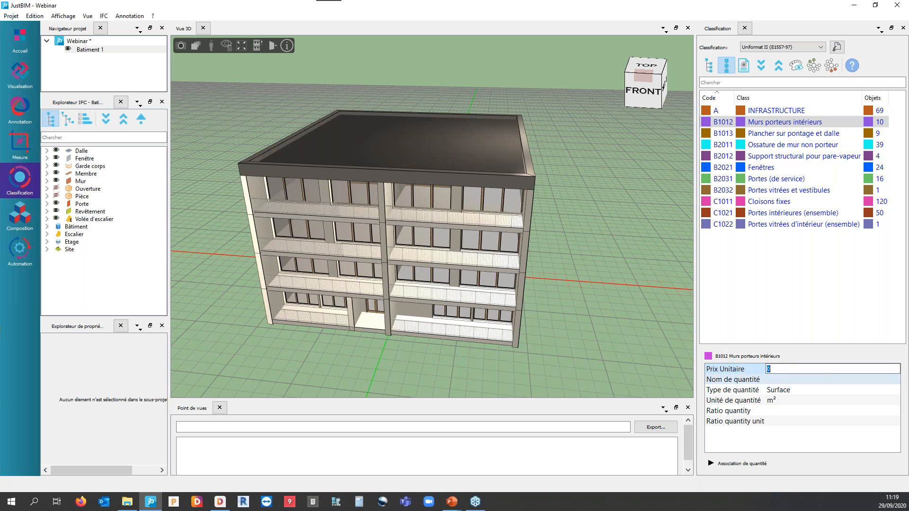
{"action": "left_click", "coordinate": [759, 136]}
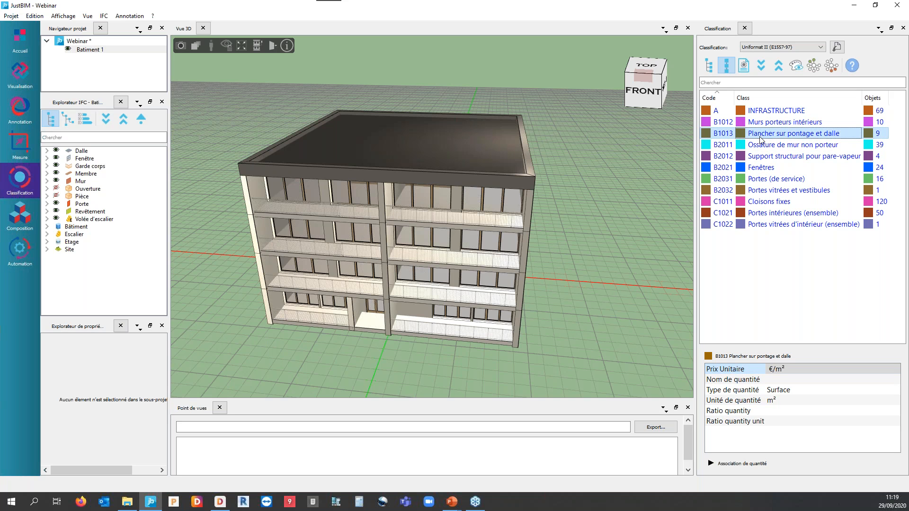
{"action": "left_click", "coordinate": [763, 145]}
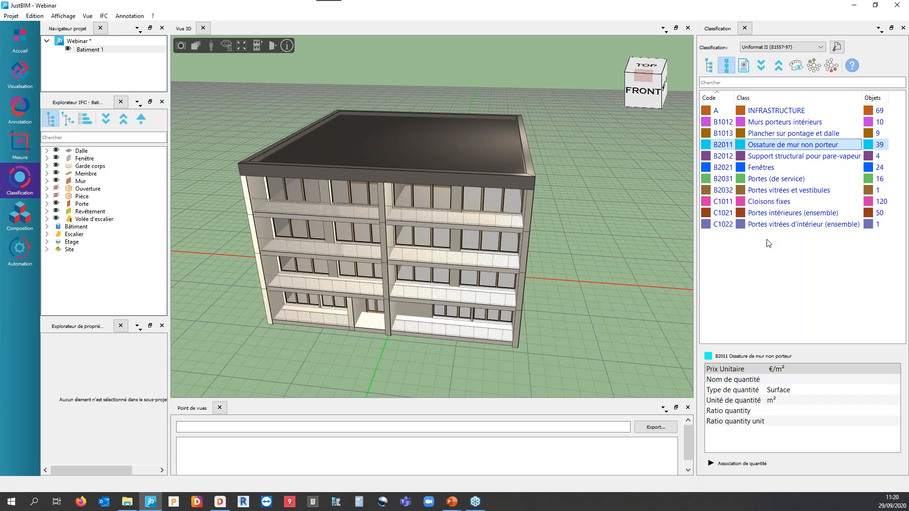
Open the classification report and collapse its object lists, including the A INFRASTRUCTURE branch.
{"action": "left_click", "coordinate": [746, 66]}
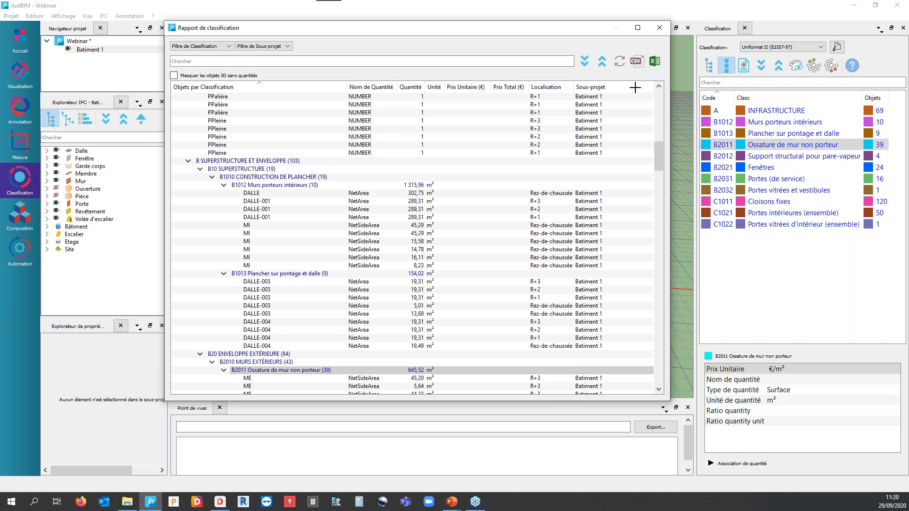
{"action": "scroll", "coordinate": [340, 167], "scroll_direction": "up", "scroll_amount": 1}
{"action": "scroll", "coordinate": [339, 167], "scroll_direction": "up", "scroll_amount": 4}
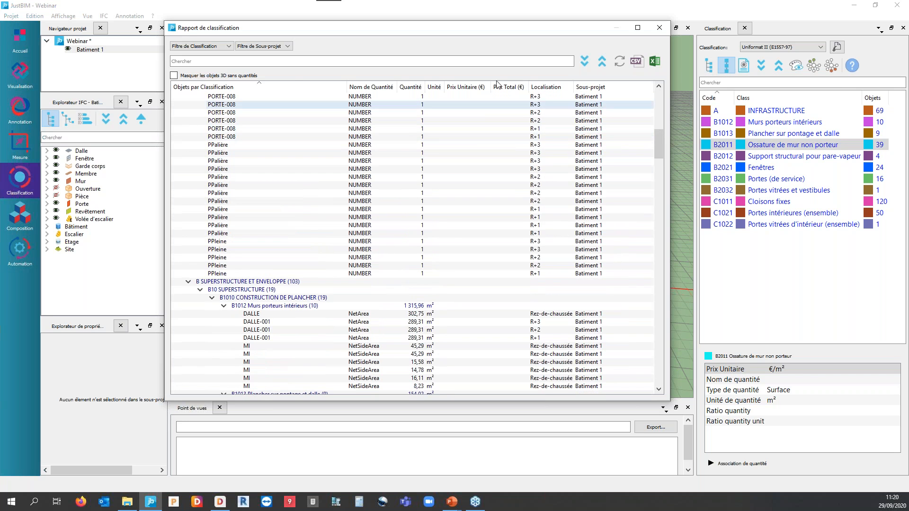
{"action": "left_click", "coordinate": [601, 63]}
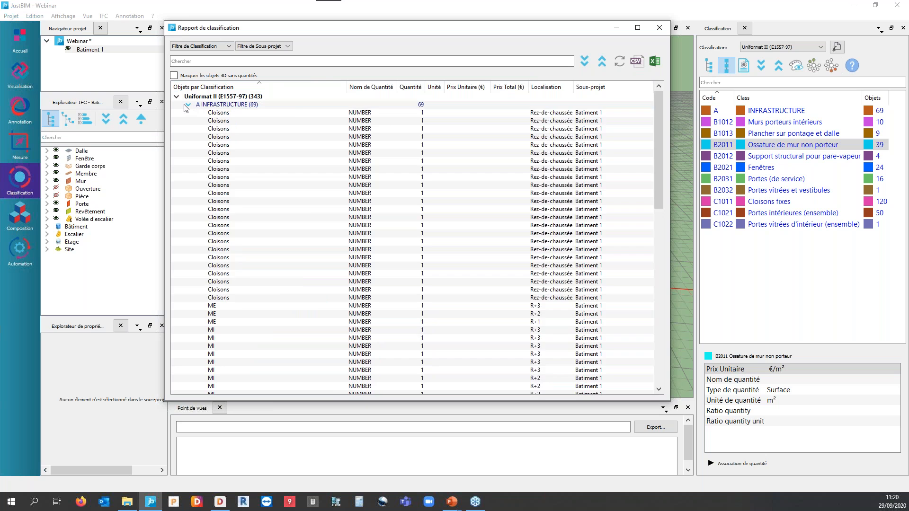
{"action": "double_click", "coordinate": [222, 105]}
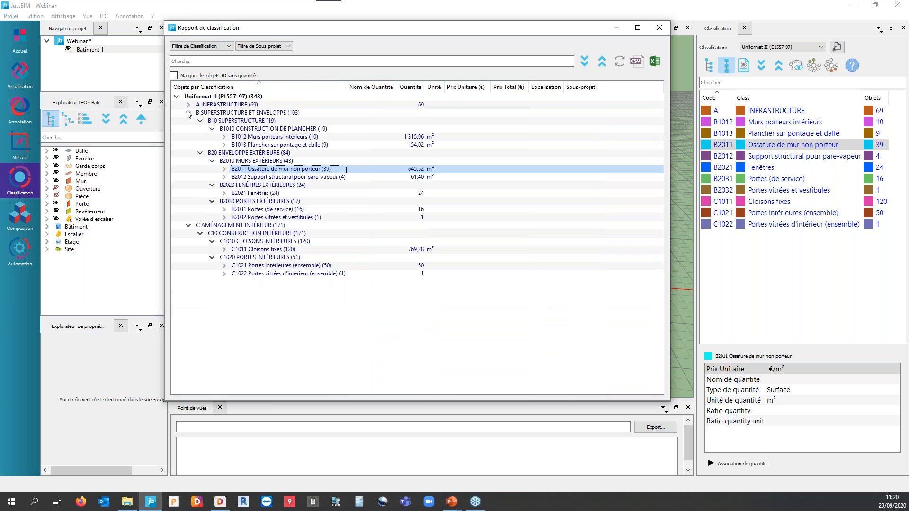
Examine the individual object quantities under B1013 and B1012 in the report, collapse both classes and close the report.
{"action": "left_click", "coordinate": [224, 145]}
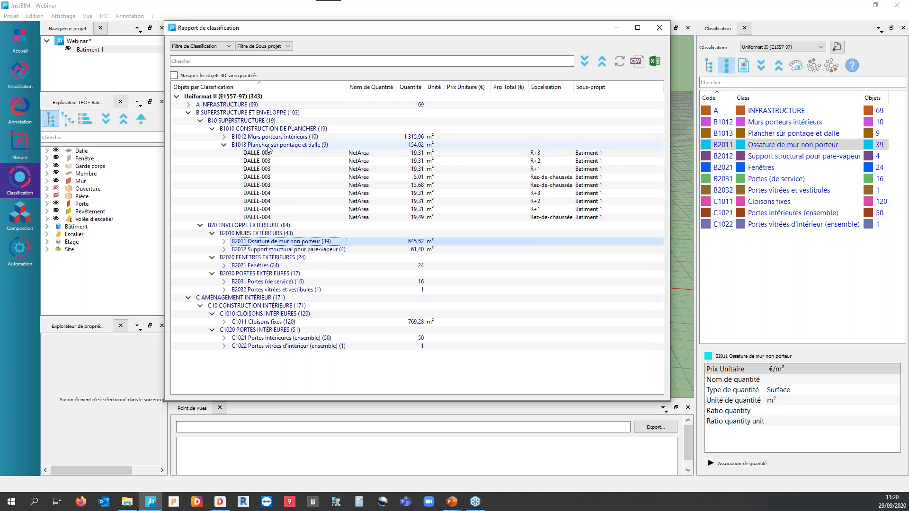
{"action": "left_click", "coordinate": [223, 137]}
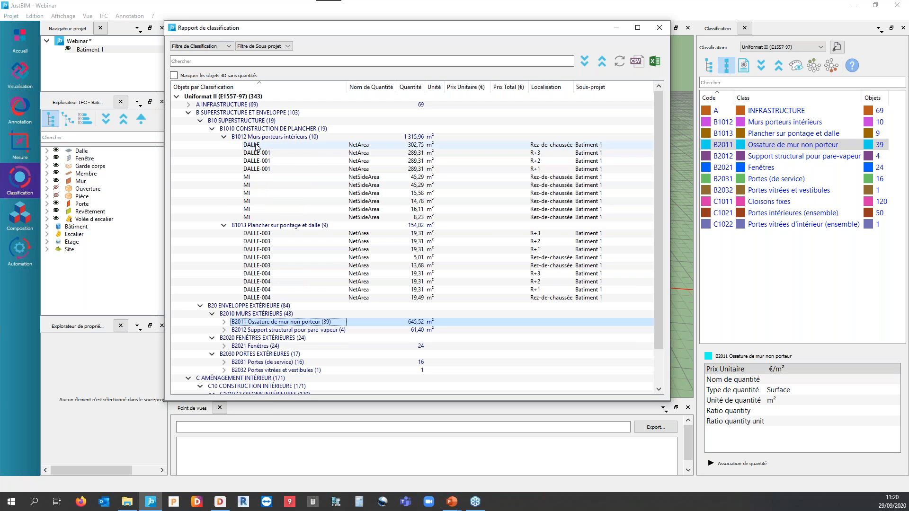
{"action": "left_click", "coordinate": [224, 137]}
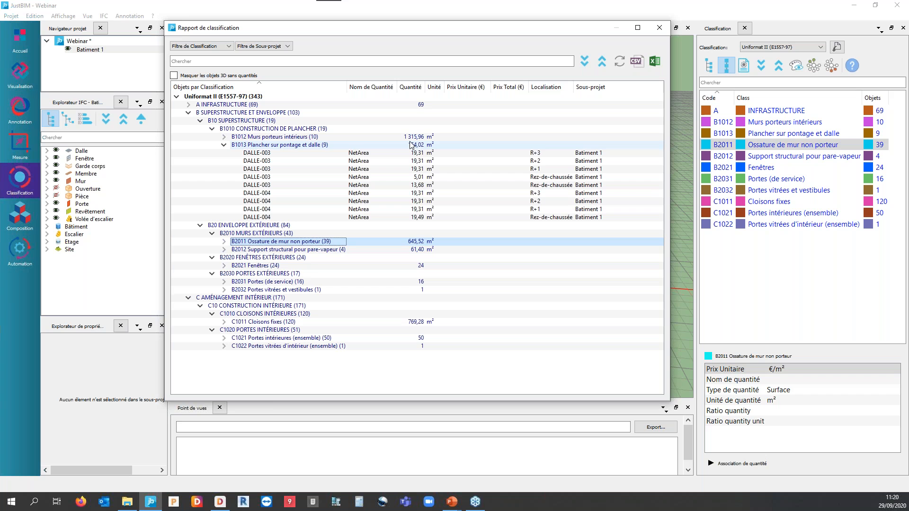
{"action": "left_click", "coordinate": [224, 145]}
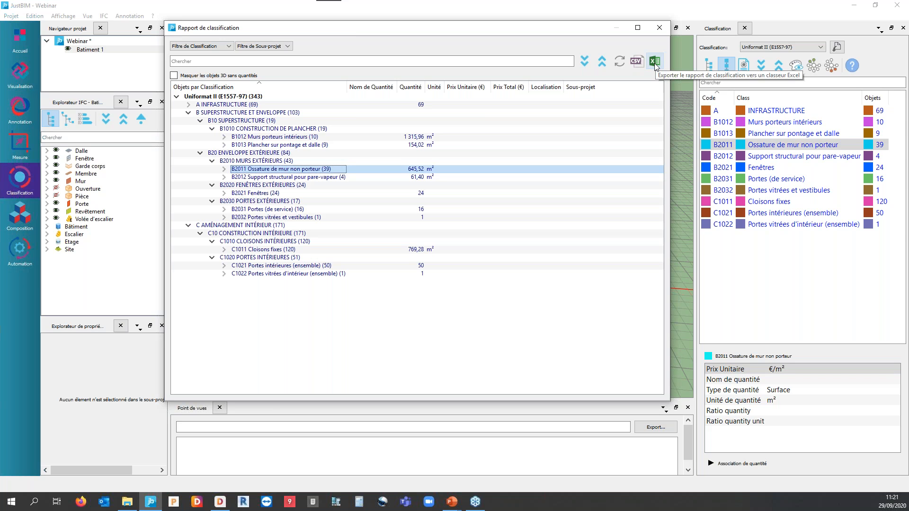
{"action": "left_click", "coordinate": [662, 31]}
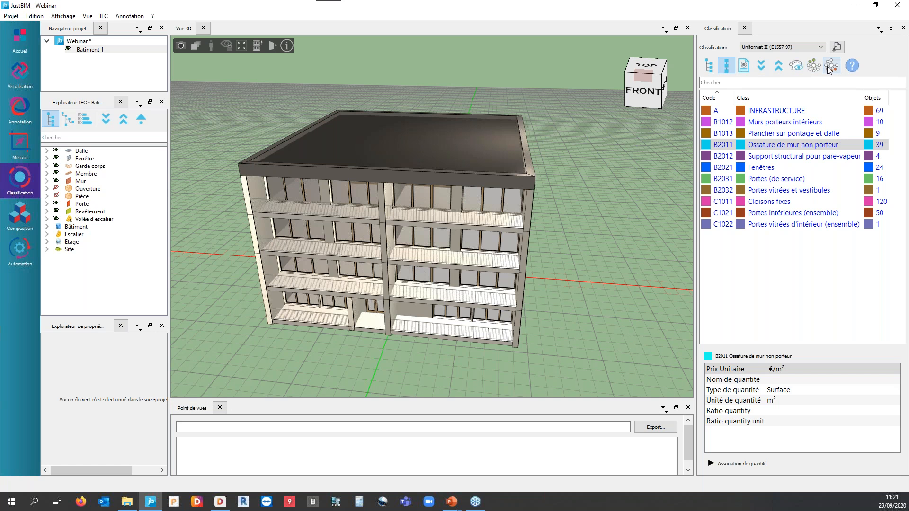
Colour the 3D model by classification and show only its classified elements.
{"action": "left_click", "coordinate": [797, 67]}
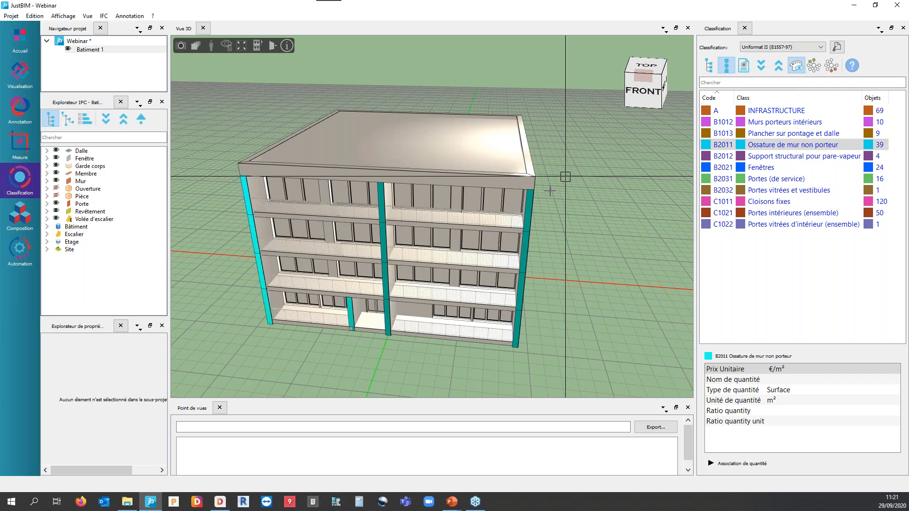
{"action": "middle_click_drag", "start_coordinate": [427, 237], "coordinate": [404, 246]}
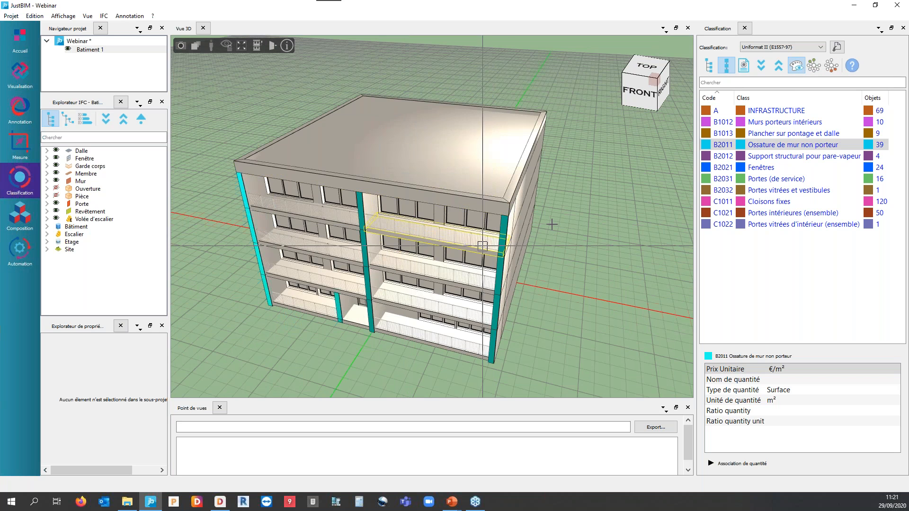
{"action": "left_click", "coordinate": [816, 67]}
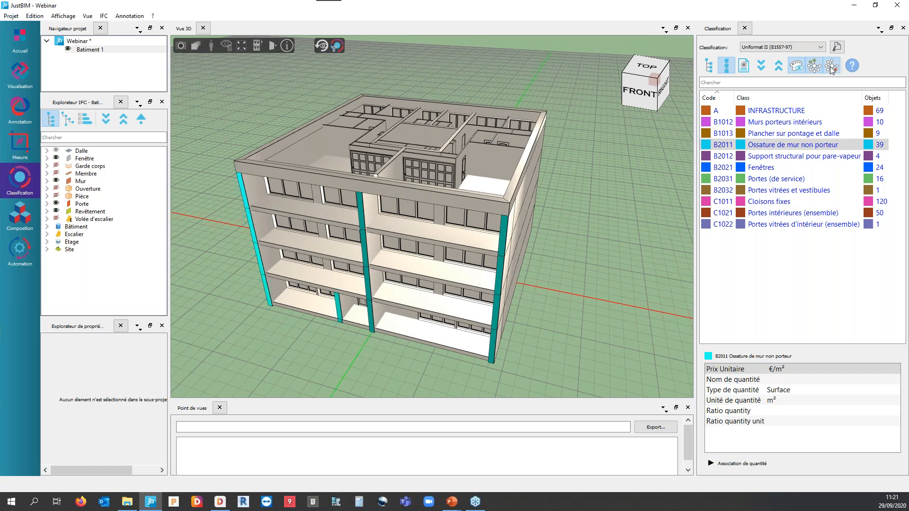
Inspect only the unclassified elements in 3D, then restore the whole model and turn off the classification colours.
{"action": "left_click", "coordinate": [832, 69]}
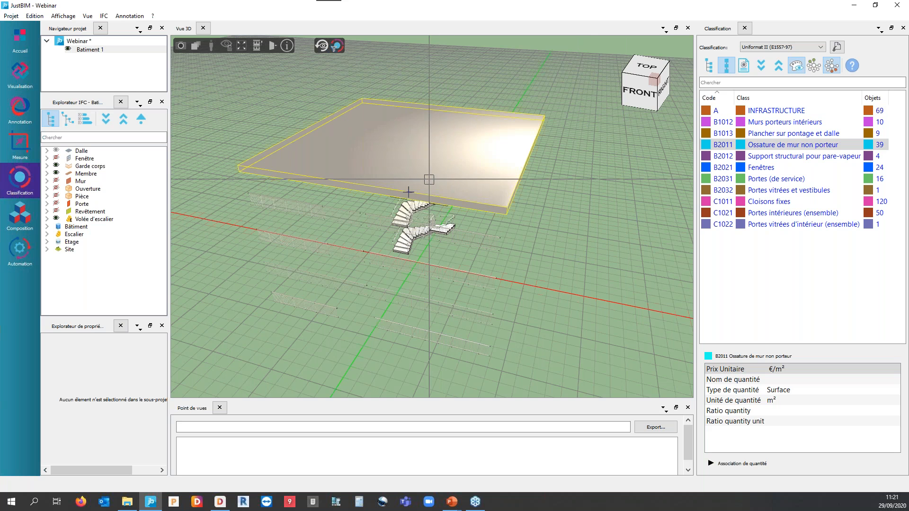
{"action": "middle_click_drag", "start_coordinate": [349, 219], "coordinate": [368, 197]}
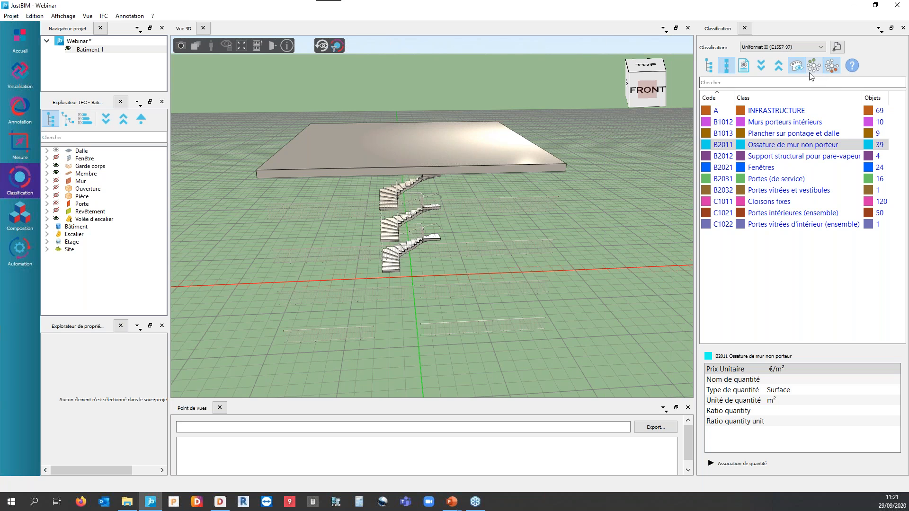
{"action": "left_click", "coordinate": [829, 68]}
{"action": "left_click", "coordinate": [797, 66]}
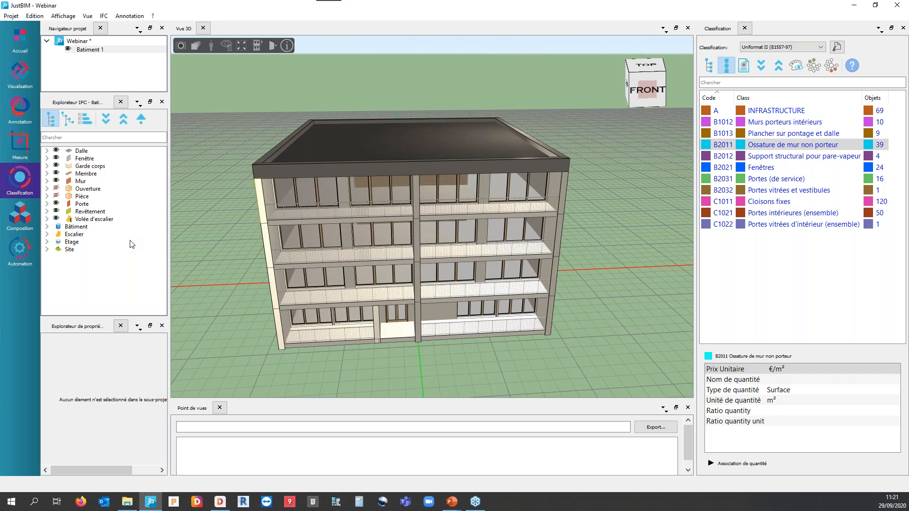
Open the composition module and browse the compositions in the SOCCompositionLib 1.0 library.
{"action": "left_click", "coordinate": [19, 215]}
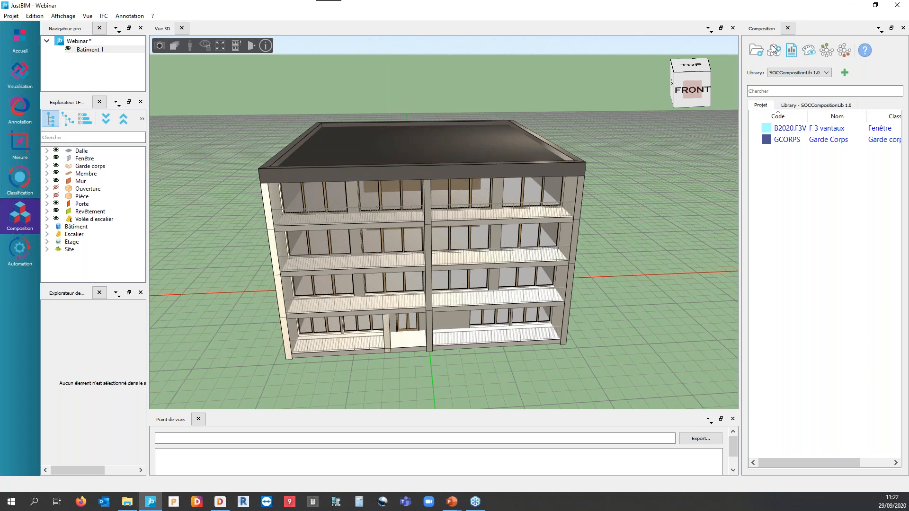
{"action": "left_click", "coordinate": [803, 106]}
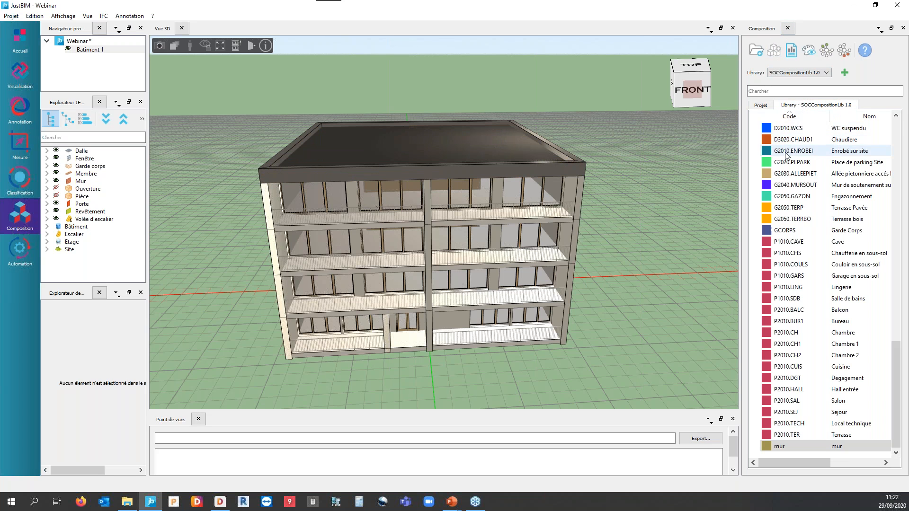
{"action": "scroll", "coordinate": [800, 353], "scroll_direction": "up", "scroll_amount": 10}
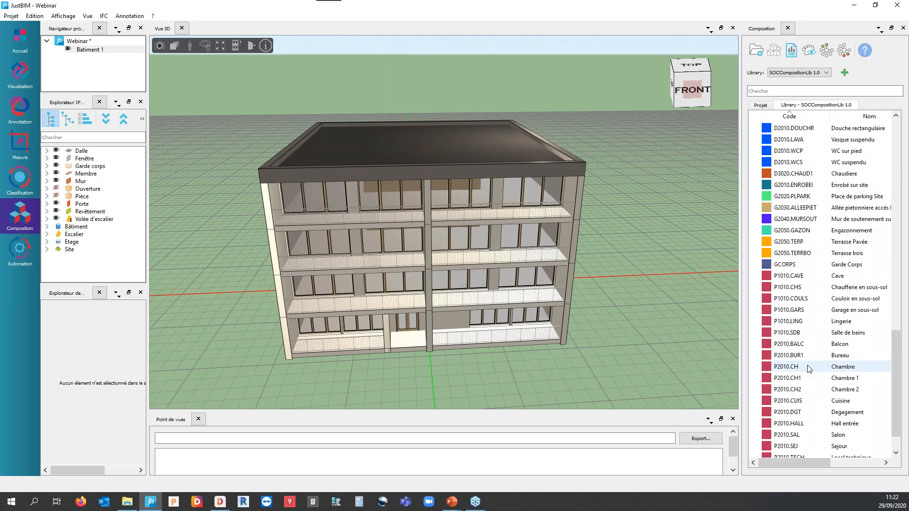
{"action": "scroll", "coordinate": [800, 353], "scroll_direction": "up", "scroll_amount": 8}
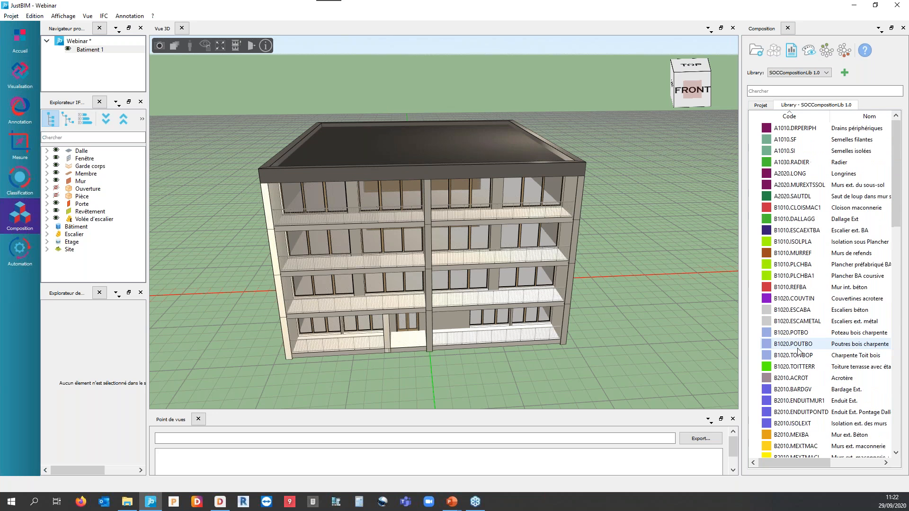
{"action": "scroll", "coordinate": [798, 352], "scroll_direction": "down", "scroll_amount": 7}
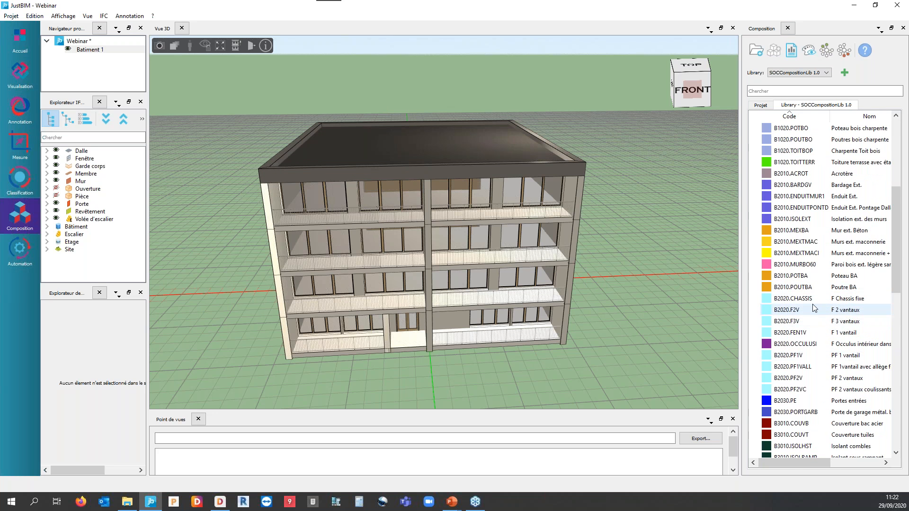
Examine the components and formulas of library composition B2020.F3V F 3 vantaux in an enlarged dialog, and close it.
{"action": "double_click", "coordinate": [799, 287]}
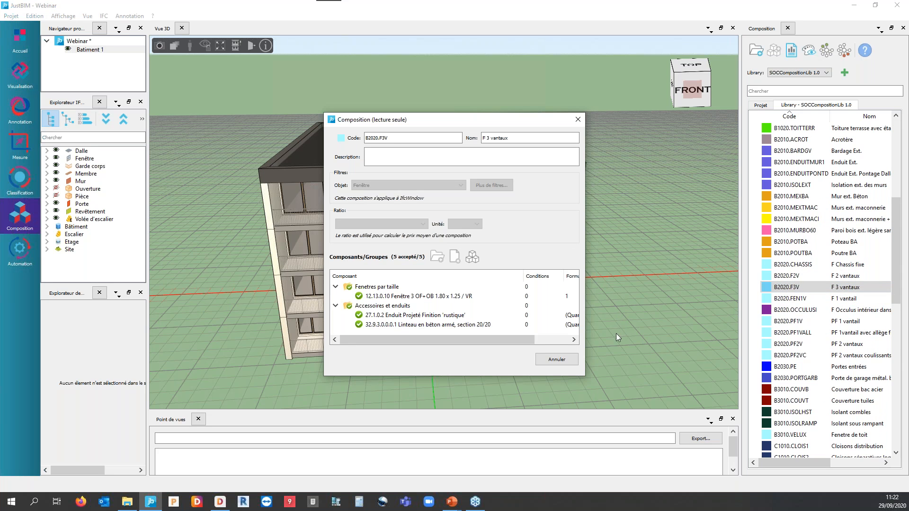
{"action": "left_click_drag", "start_coordinate": [584, 376], "coordinate": [651, 397]}
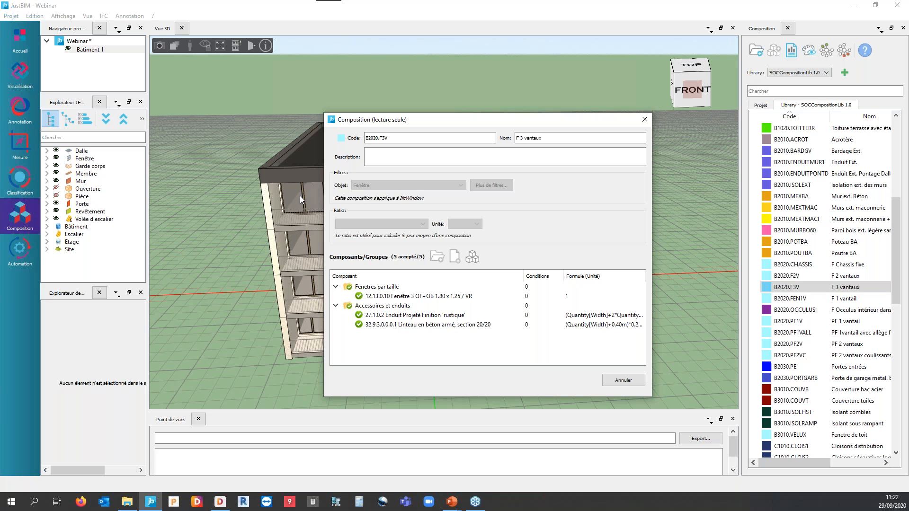
{"action": "left_click", "coordinate": [386, 296]}
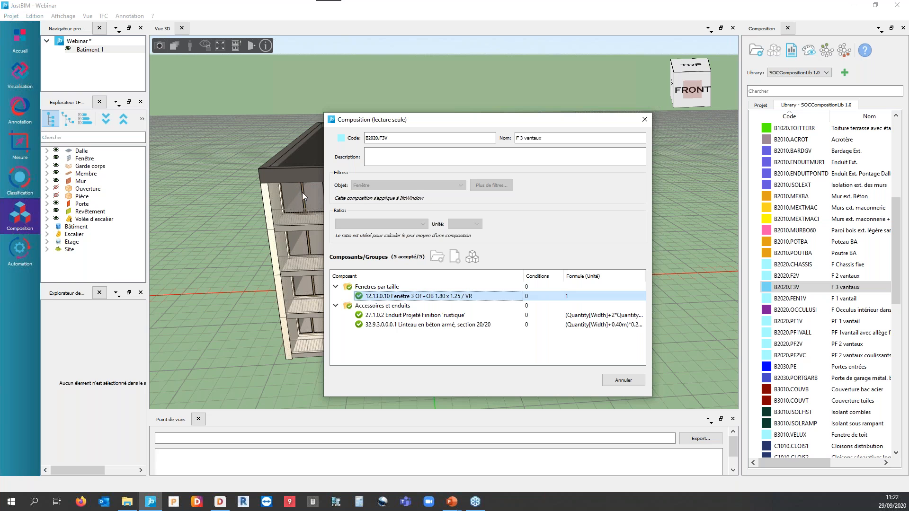
{"action": "left_click", "coordinate": [645, 119]}
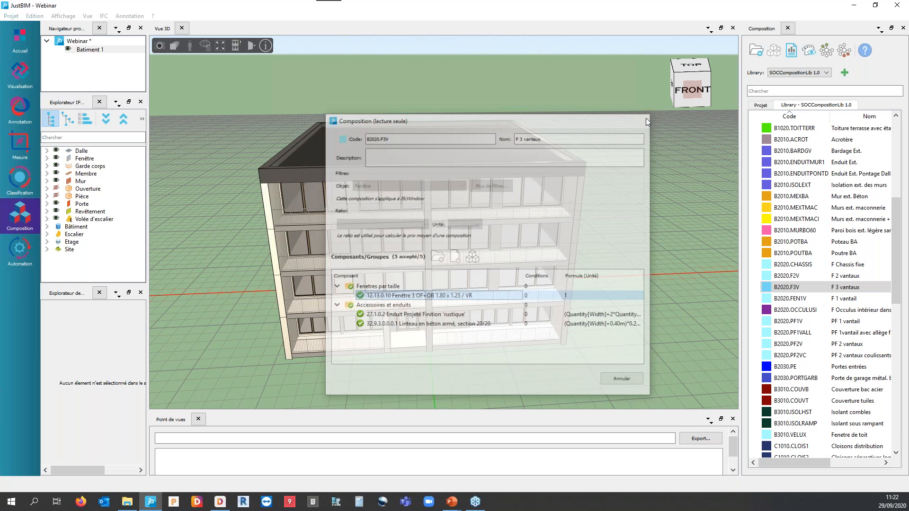
View the quantities of a top-floor front window and compare them with the components of composition B2020.F3V.
{"action": "left_click", "coordinate": [314, 195]}
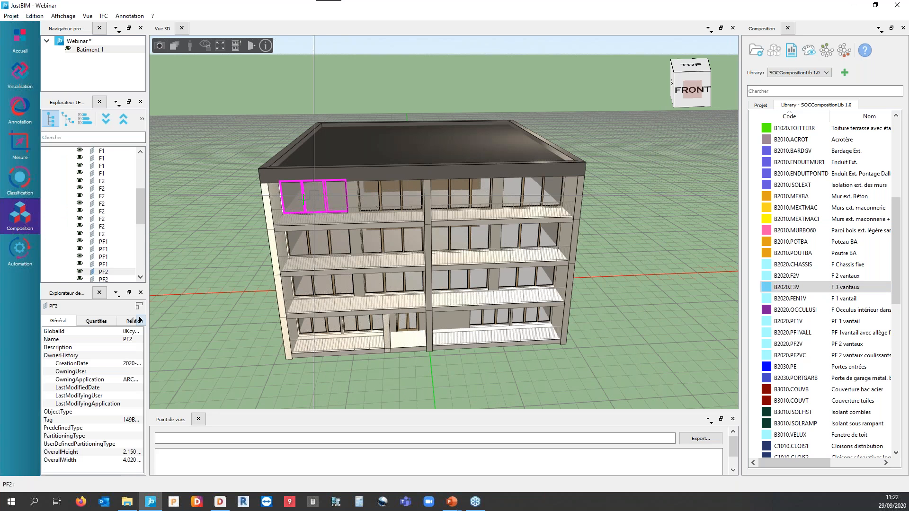
{"action": "left_click", "coordinate": [96, 322]}
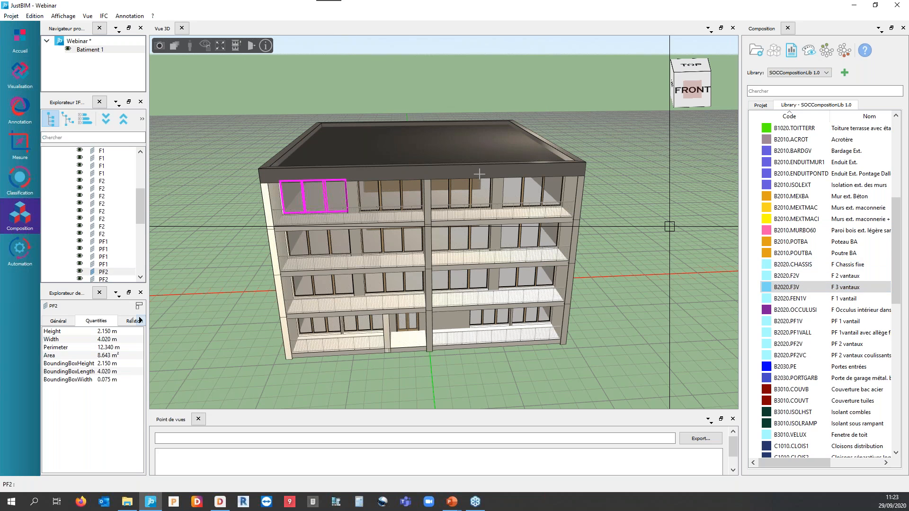
{"action": "double_click", "coordinate": [783, 288]}
{"action": "left_click_drag", "start_coordinate": [425, 376], "coordinate": [424, 411]}
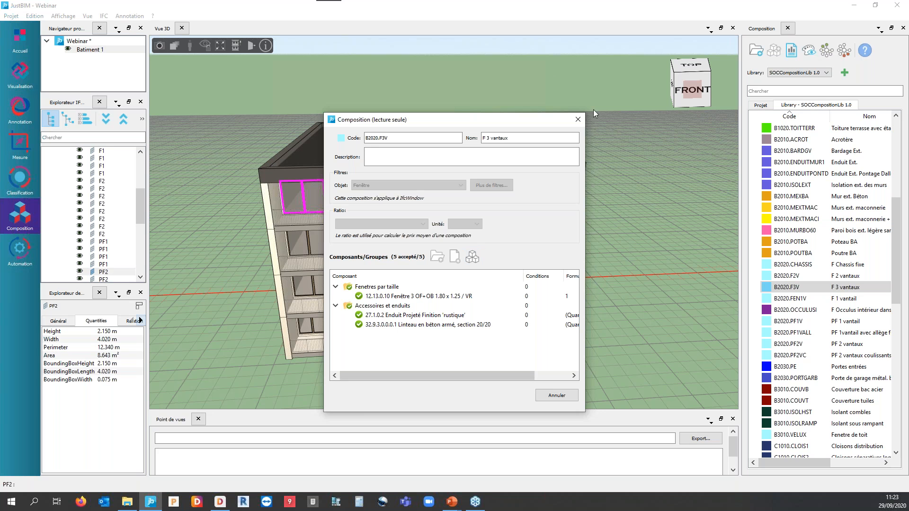
{"action": "left_click", "coordinate": [576, 119]}
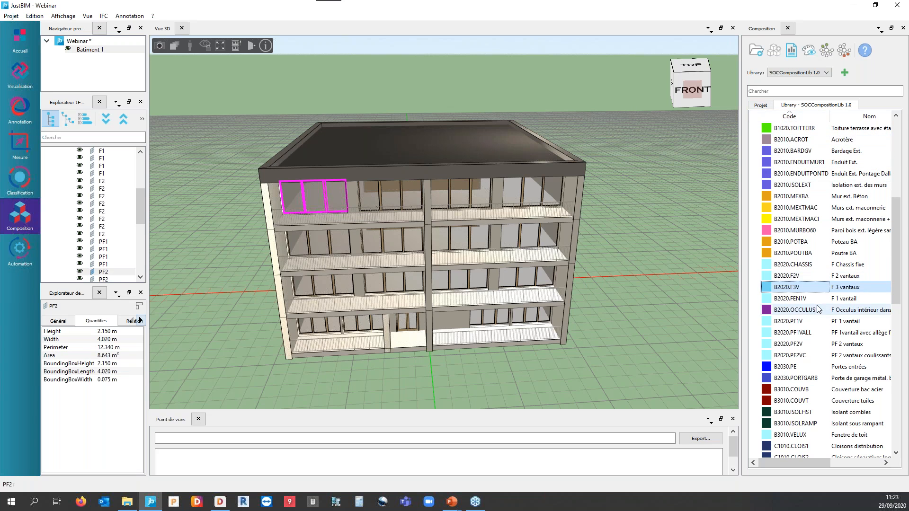
List the project's compositions with their object counts and isolate the Fenêtre class in the 3D view.
{"action": "left_click", "coordinate": [763, 106]}
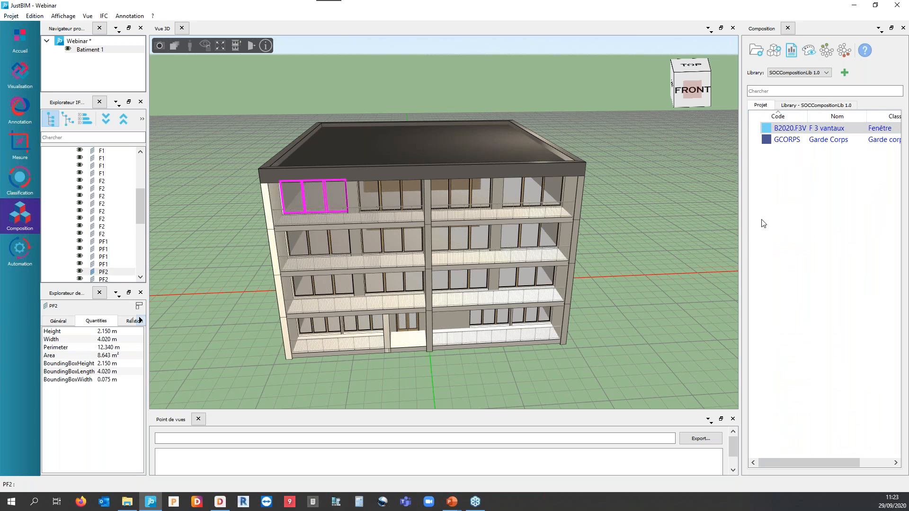
{"action": "left_click_drag", "start_coordinate": [744, 244], "coordinate": [688, 243]}
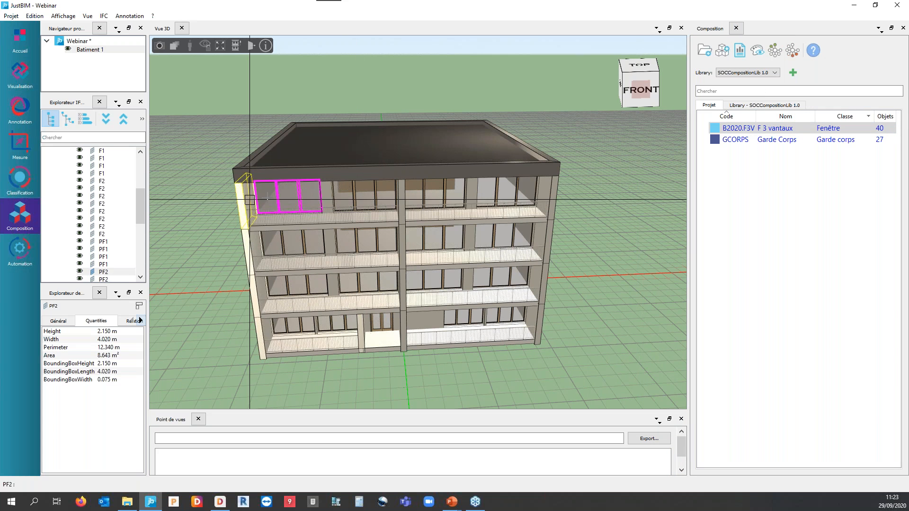
{"action": "left_click_drag", "start_coordinate": [141, 209], "coordinate": [139, 172]}
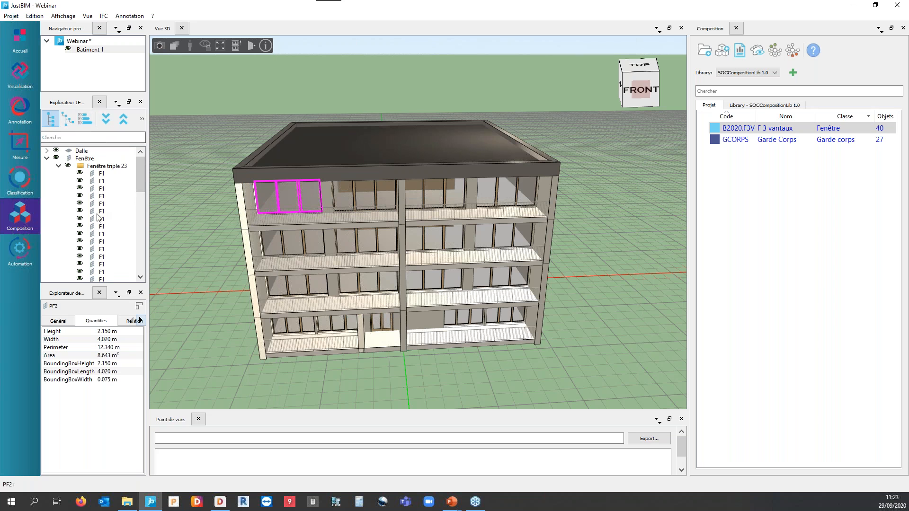
{"action": "left_click", "coordinate": [47, 159]}
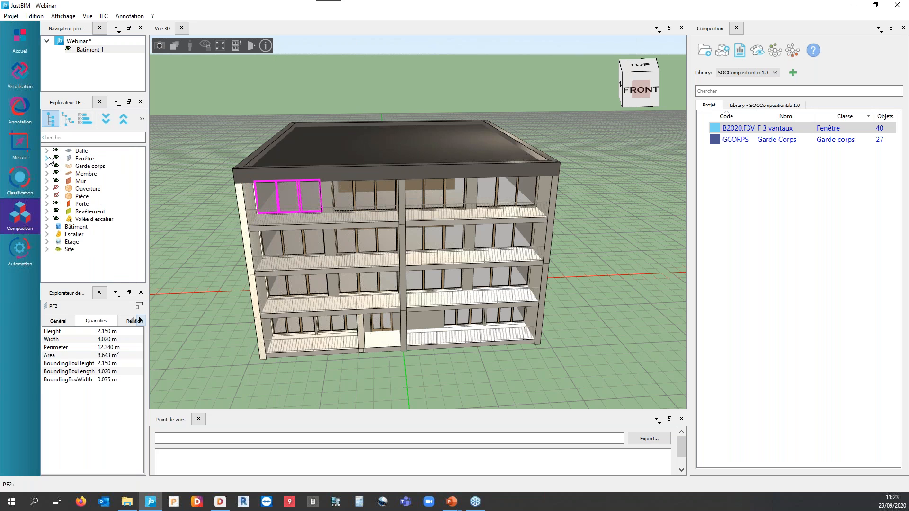
{"action": "left_click", "coordinate": [81, 159]}
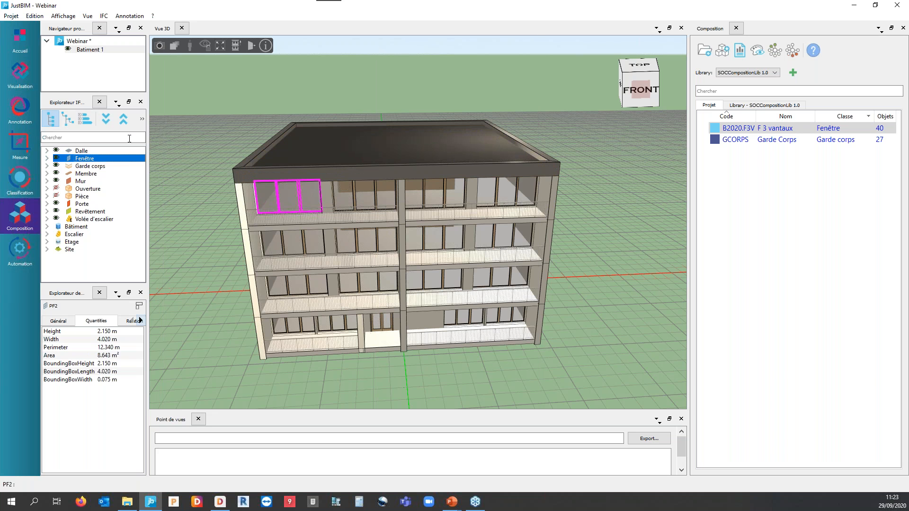
{"action": "right_click", "coordinate": [91, 160]}
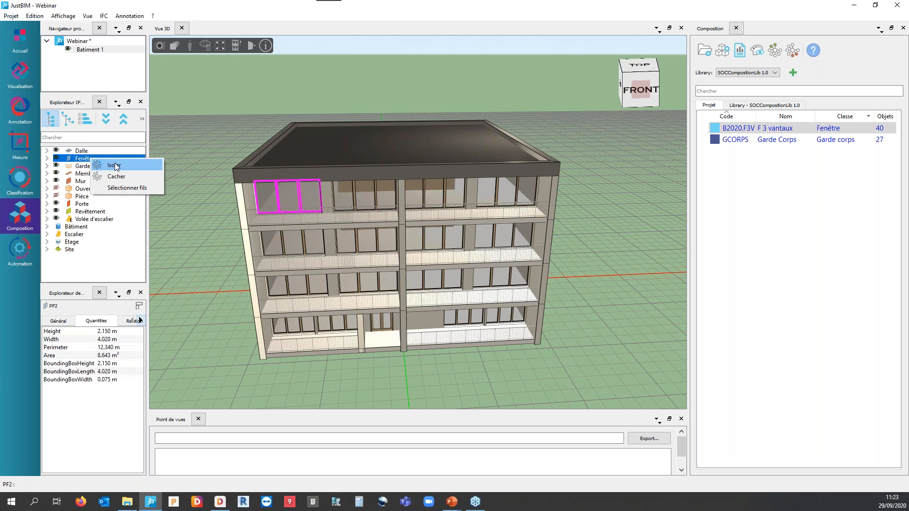
{"action": "left_click", "coordinate": [114, 162]}
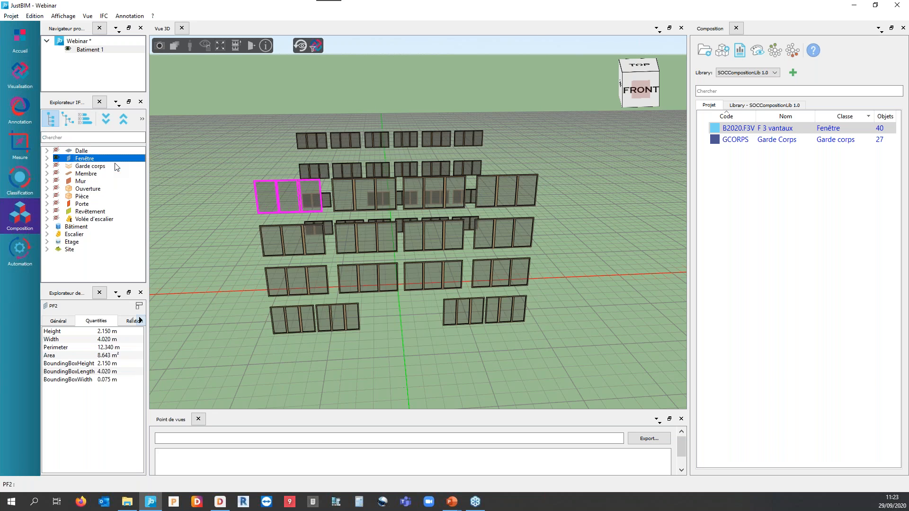
Select all the isolated windows and review the actions available for project composition B2020.F3V without applying any.
{"action": "left_click", "coordinate": [210, 202]}
{"action": "mouse_move", "coordinate": [210, 203]}
{"action": "middle_mouse_down"}
{"action": "mouse_move", "coordinate": [221, 211]}
{"action": "mouse_move", "coordinate": [229, 189]}
{"action": "mouse_move", "coordinate": [210, 188]}
{"action": "mouse_move", "coordinate": [219, 200]}
{"action": "middle_mouse_up"}
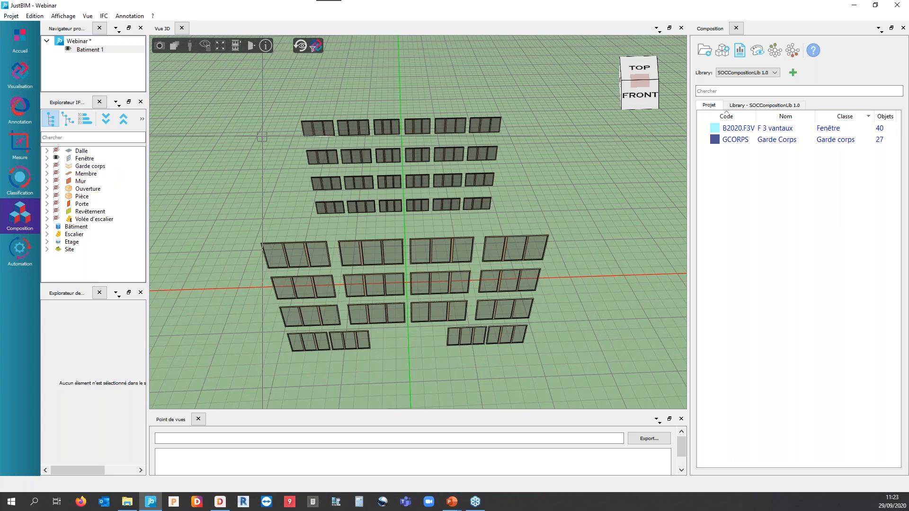
{"action": "scroll", "coordinate": [255, 132], "scroll_direction": "down", "scroll_amount": 1}
{"action": "left_click_drag", "start_coordinate": [243, 103], "coordinate": [552, 373]}
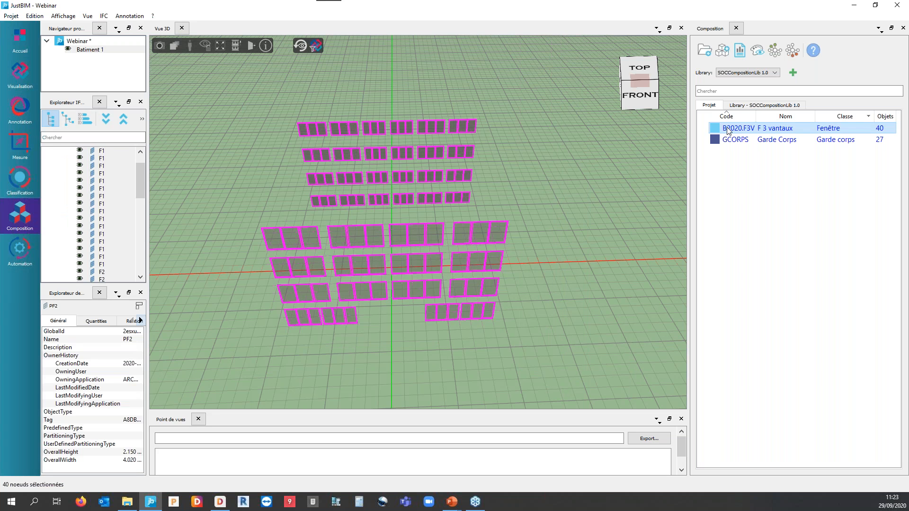
{"action": "right_click", "coordinate": [728, 131]}
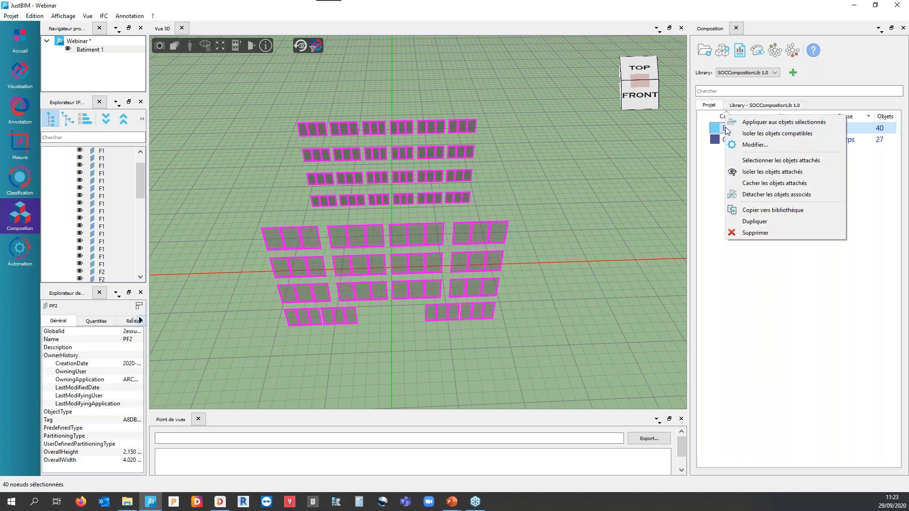
{"action": "left_click", "coordinate": [793, 328]}
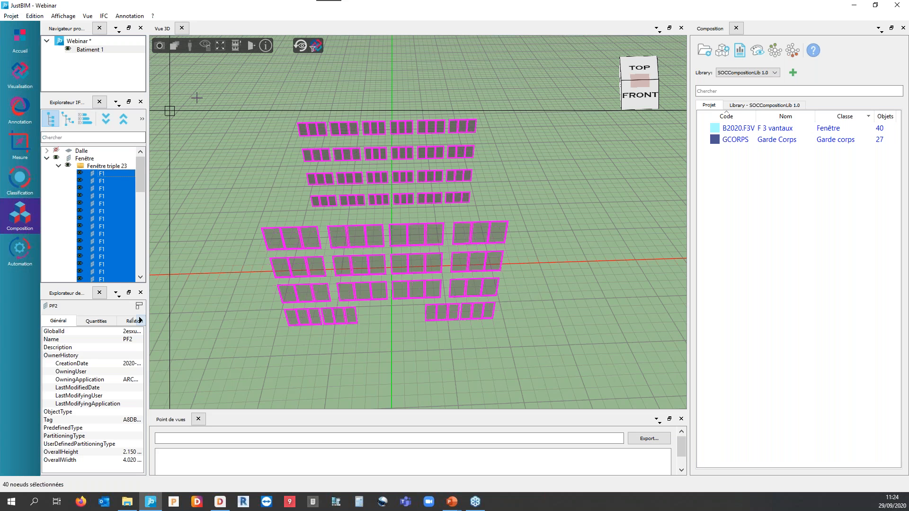
Restore the full model, clear the window selection and collapse the Fenêtre triple 23 group.
{"action": "left_click", "coordinate": [302, 47]}
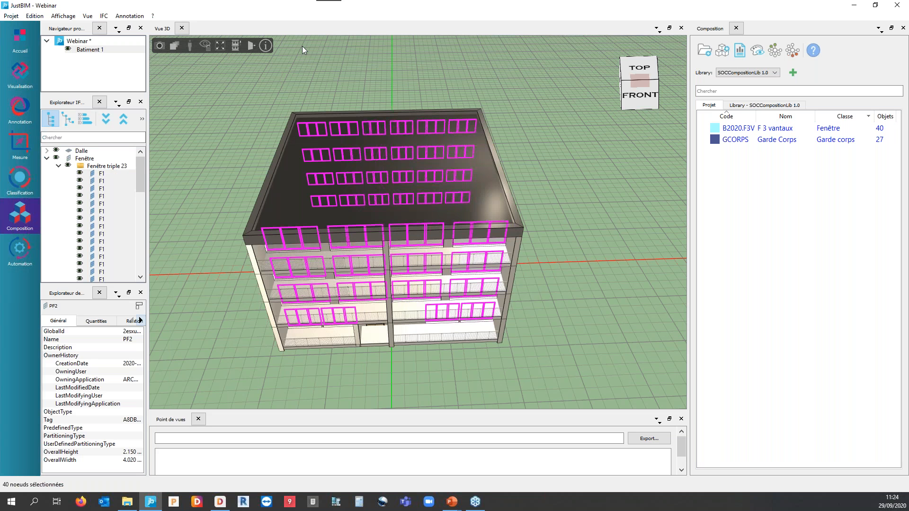
{"action": "left_click", "coordinate": [222, 153]}
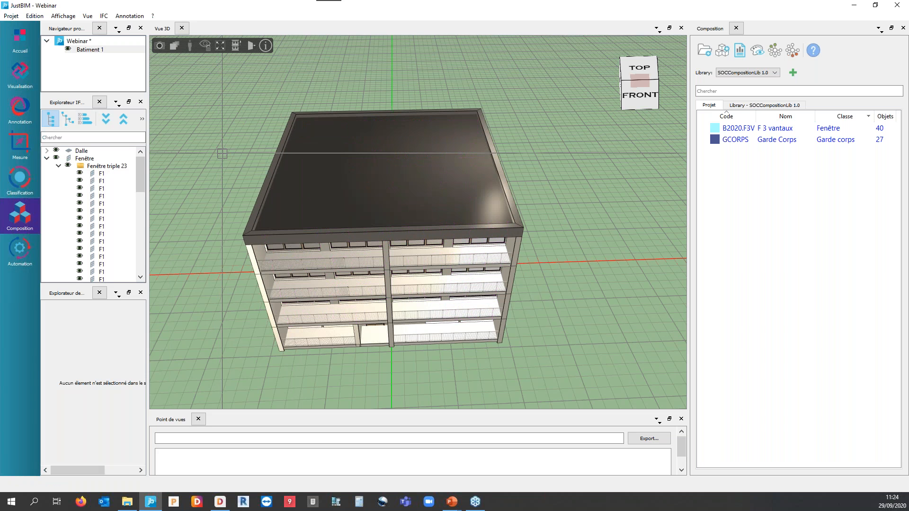
{"action": "left_click", "coordinate": [59, 167]}
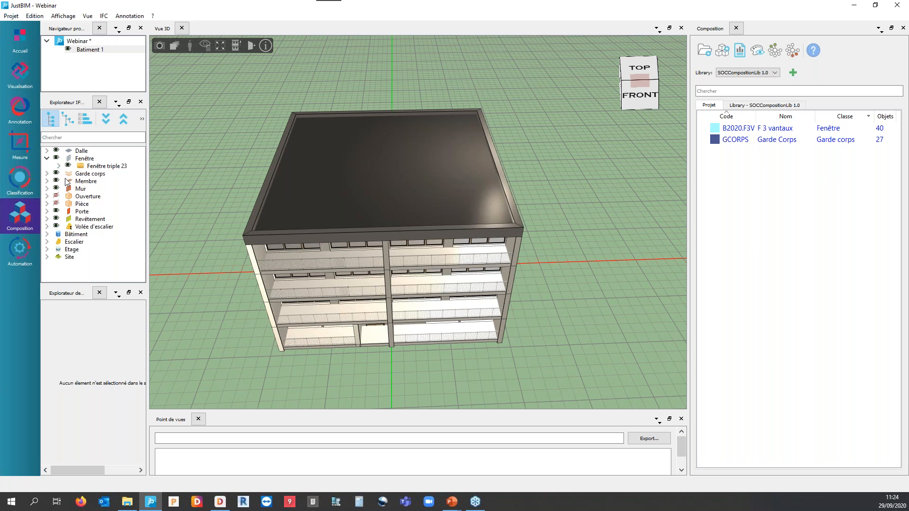
Isolate the Garde corps class to view the railings alone, then restore the full model.
{"action": "right_click", "coordinate": [109, 181]}
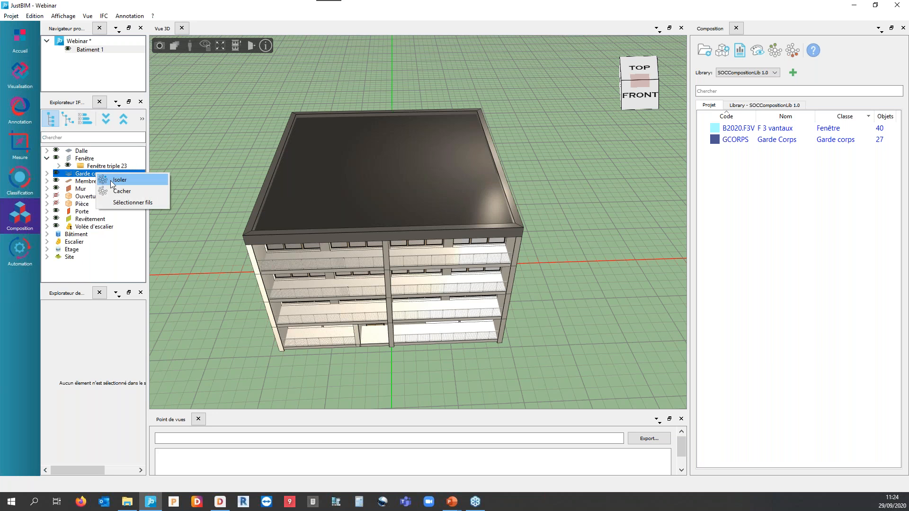
{"action": "left_click", "coordinate": [127, 190]}
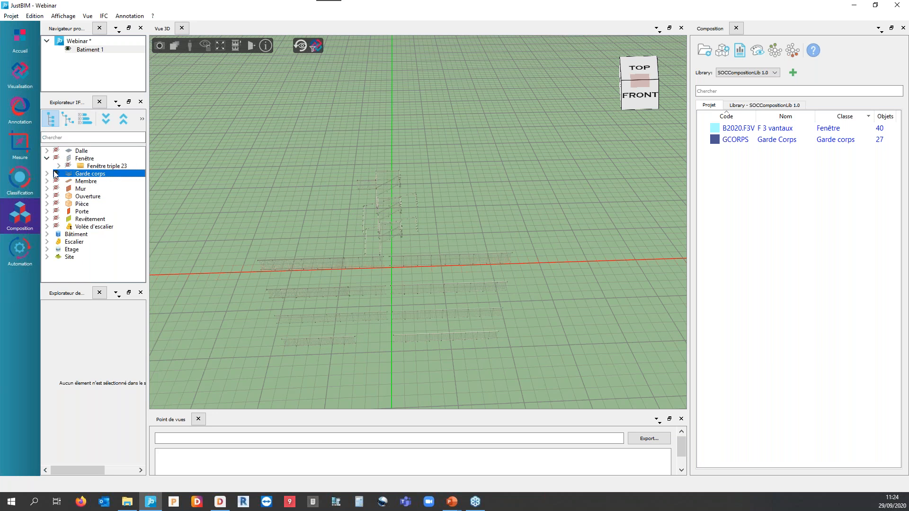
{"action": "left_click", "coordinate": [300, 45]}
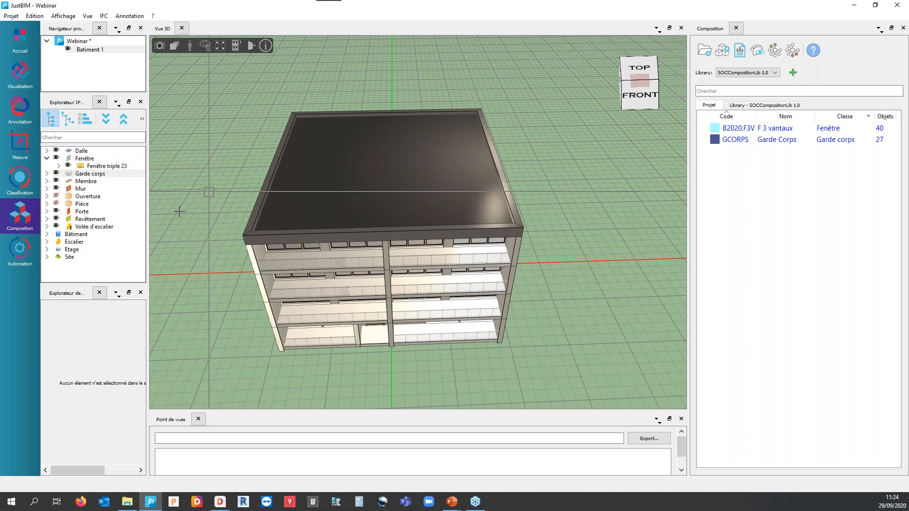
Expand the Mur class in the IFC tree and isolate all its walls in the 3D view.
{"action": "left_click", "coordinate": [46, 188]}
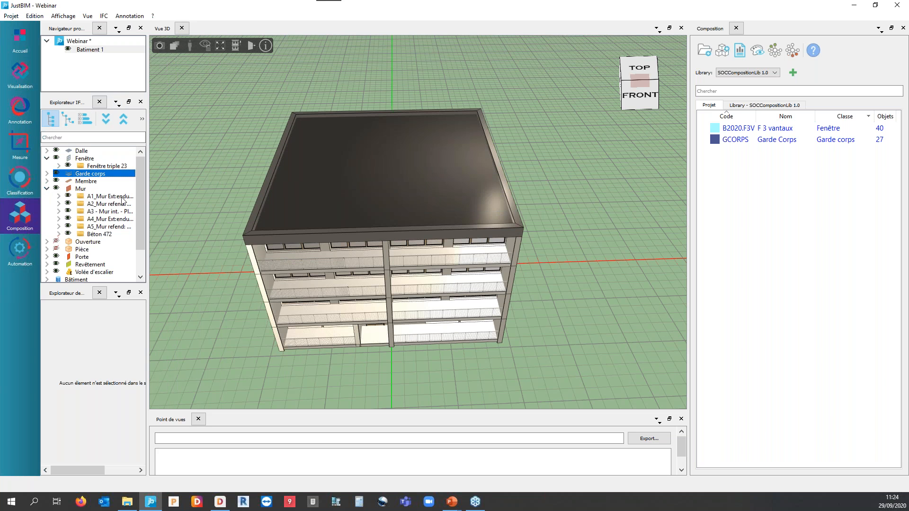
{"action": "left_click_drag", "start_coordinate": [147, 213], "coordinate": [171, 213]}
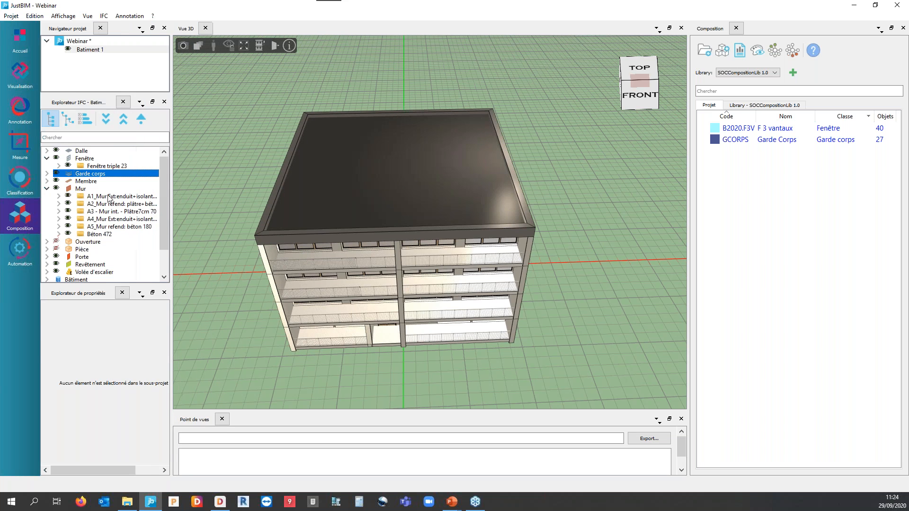
{"action": "left_click", "coordinate": [109, 197]}
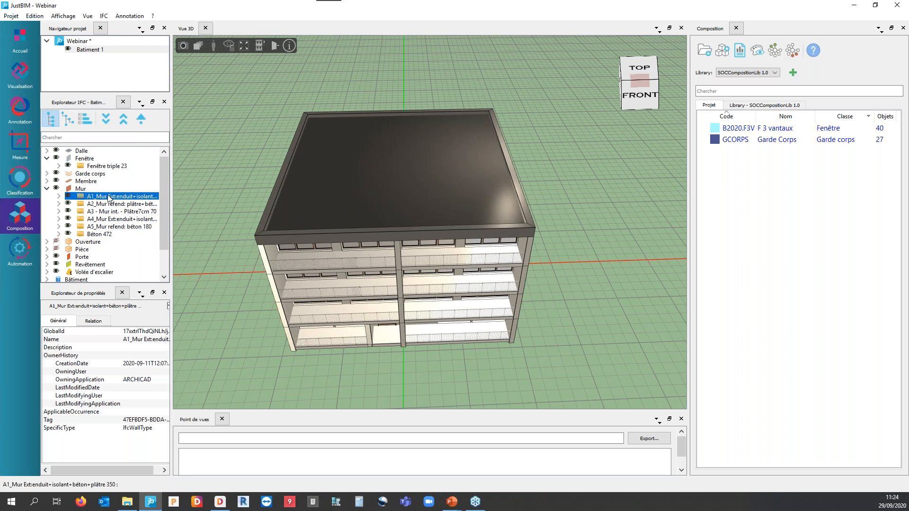
{"action": "right_click", "coordinate": [85, 190]}
{"action": "left_click", "coordinate": [108, 196]}
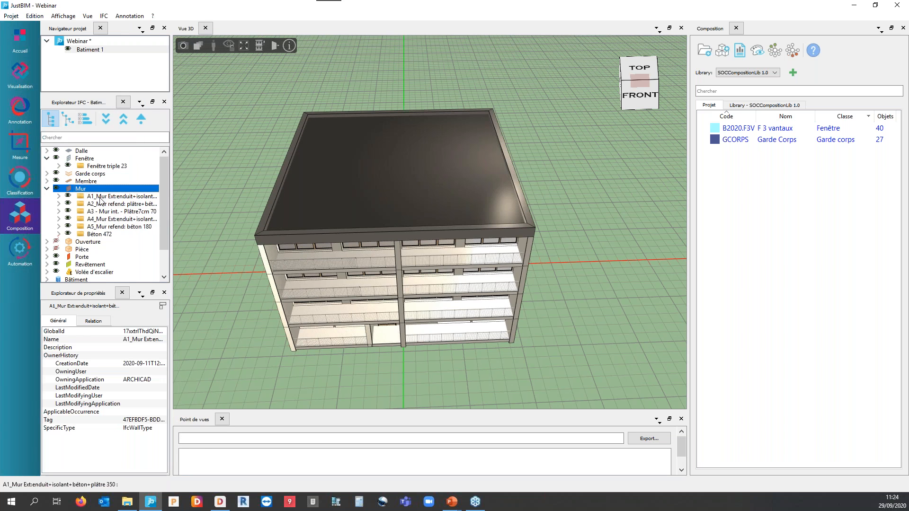
{"action": "mouse_move", "coordinate": [215, 317]}
{"action": "middle_mouse_down"}
{"action": "mouse_move", "coordinate": [224, 301]}
{"action": "mouse_move", "coordinate": [242, 309]}
{"action": "mouse_move", "coordinate": [232, 324]}
{"action": "mouse_move", "coordinate": [205, 315]}
{"action": "middle_mouse_up"}
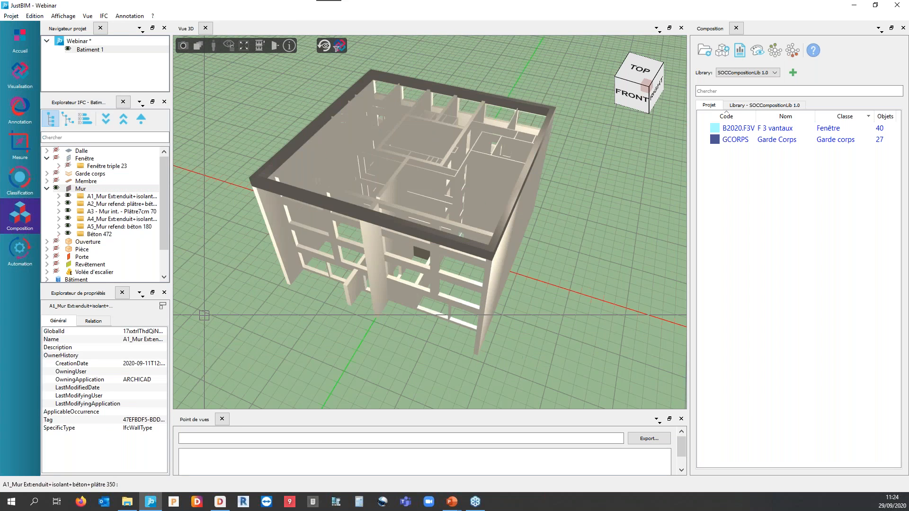
Hide the interior wall type A3 - Mur int. - Plâtre7cm 70 from the isolated walls.
{"action": "left_click", "coordinate": [112, 213]}
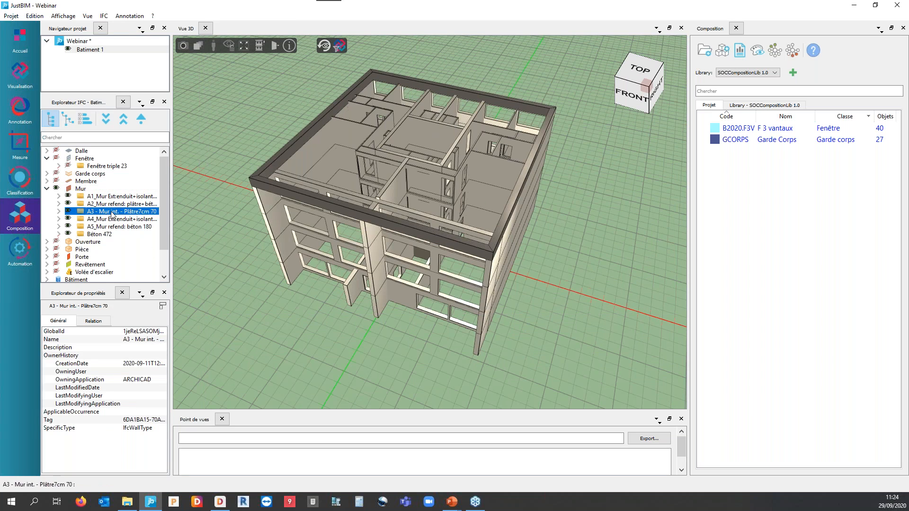
{"action": "right_click", "coordinate": [113, 213]}
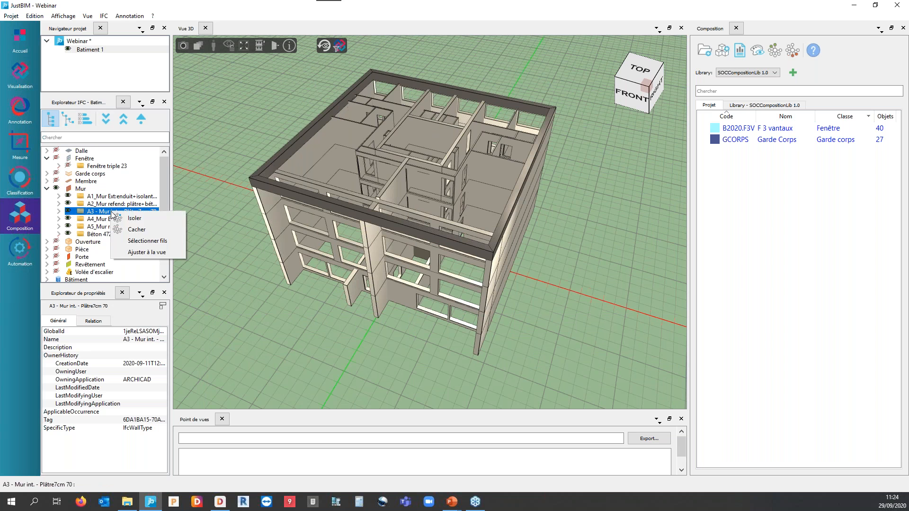
{"action": "left_click", "coordinate": [132, 230]}
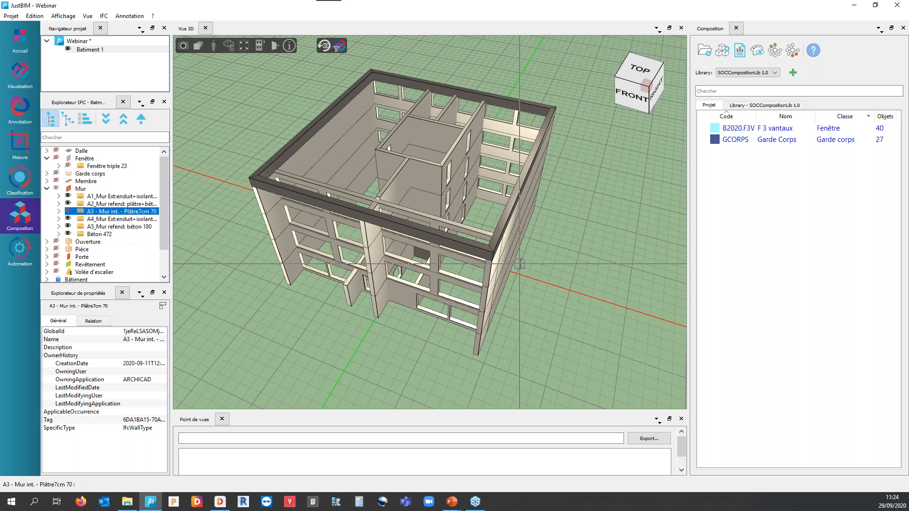
Copy the mur composition from the SOCCompositionLib 1.0 library into the project.
{"action": "left_click", "coordinate": [754, 106]}
{"action": "scroll", "coordinate": [761, 303], "scroll_direction": "down", "scroll_amount": 15}
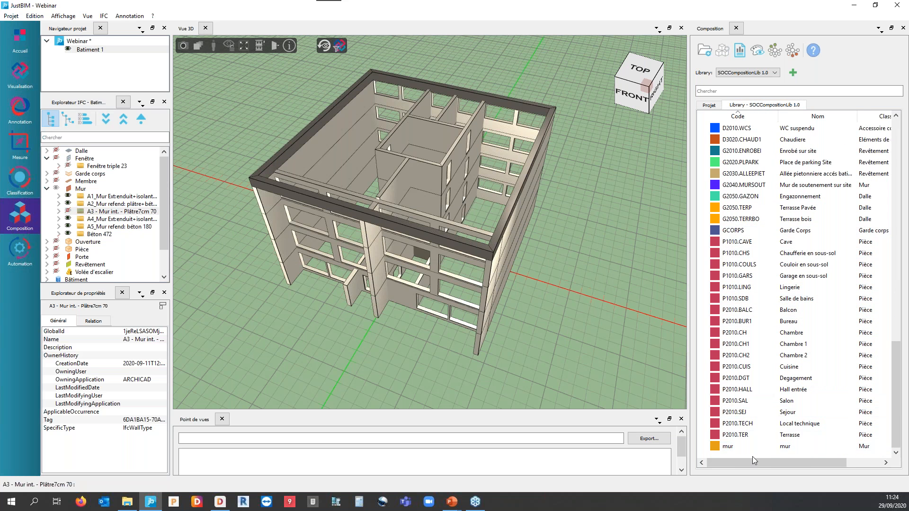
{"action": "left_click", "coordinate": [746, 452]}
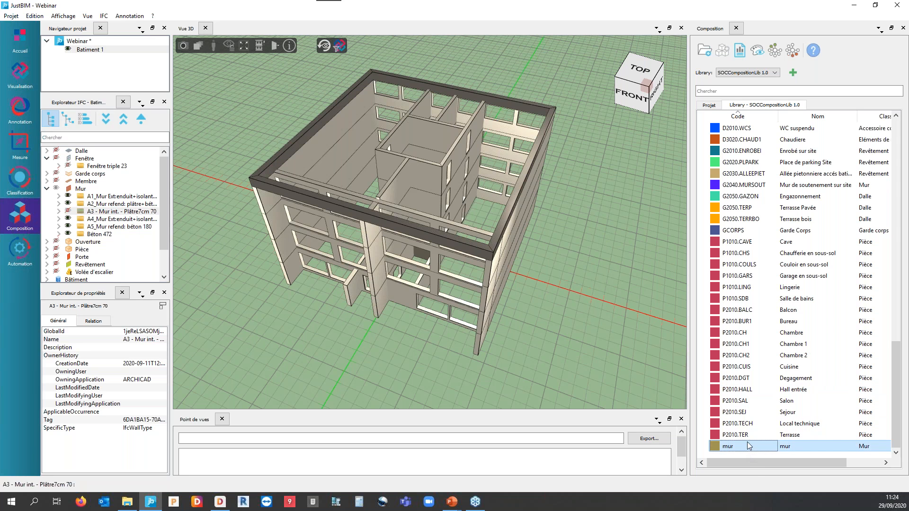
{"action": "right_click", "coordinate": [751, 448]}
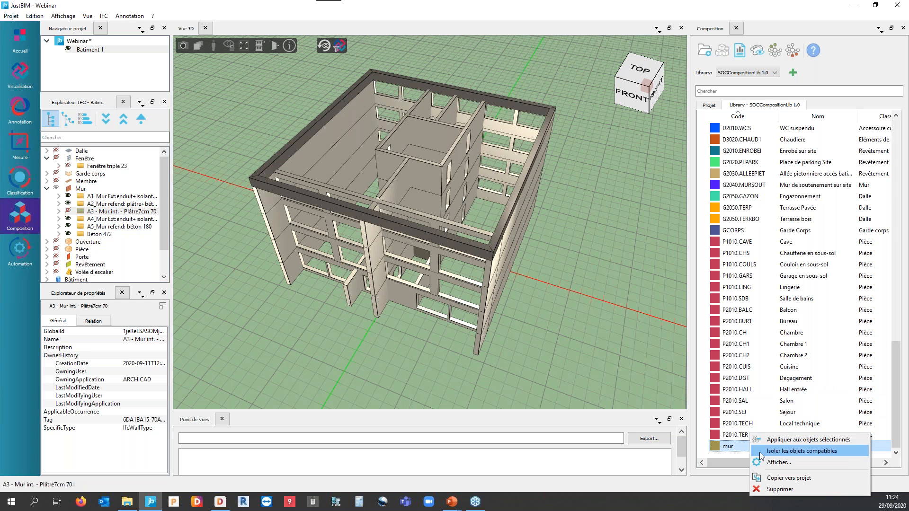
{"action": "left_click", "coordinate": [780, 478]}
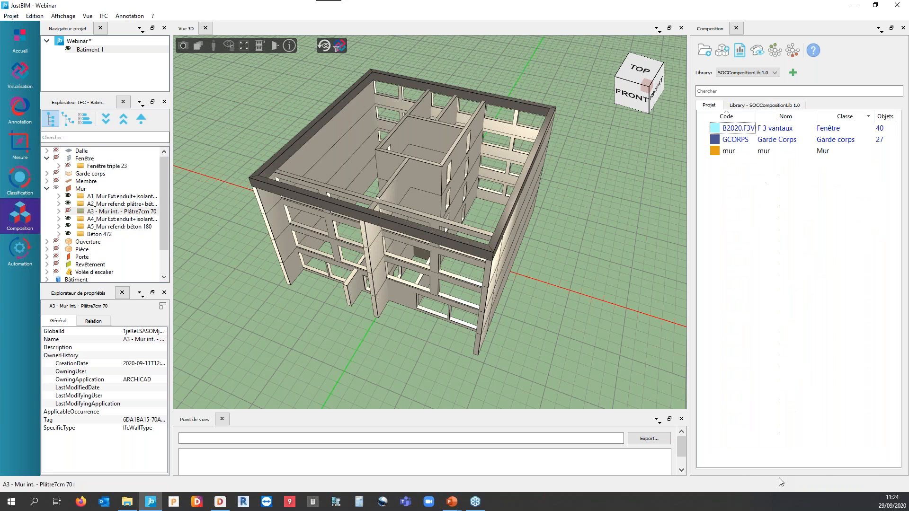
Examine the project composition mur, its concrete wall component and the EcoBIBLE works library, then close it without saving.
{"action": "left_click", "coordinate": [741, 158]}
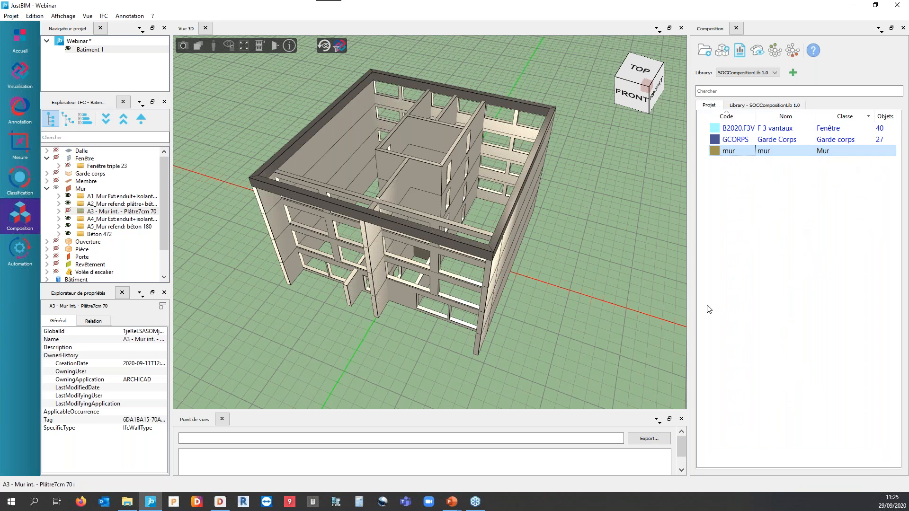
{"action": "double_click", "coordinate": [729, 151]}
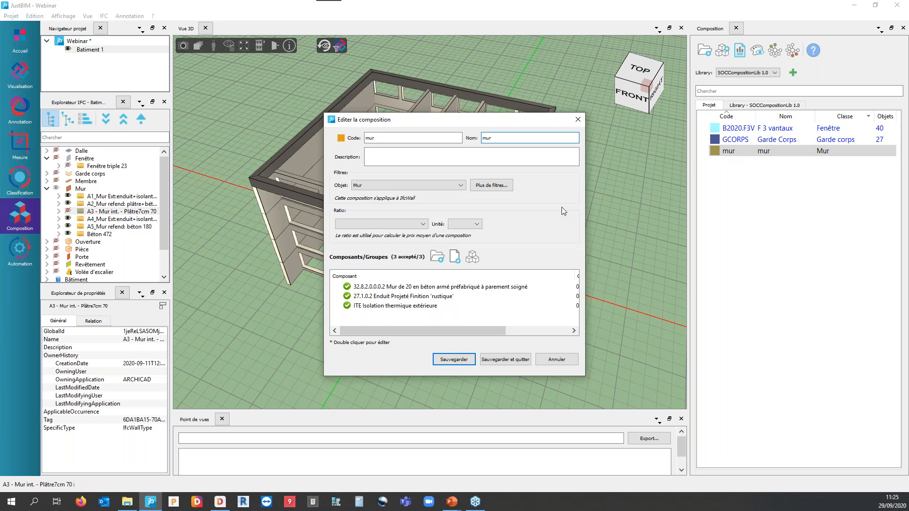
{"action": "left_click", "coordinate": [421, 288]}
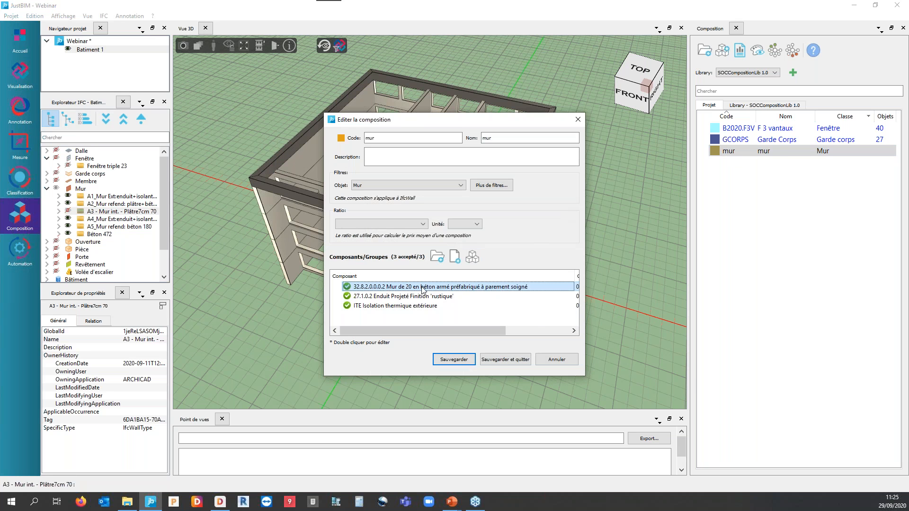
{"action": "double_click", "coordinate": [422, 287]}
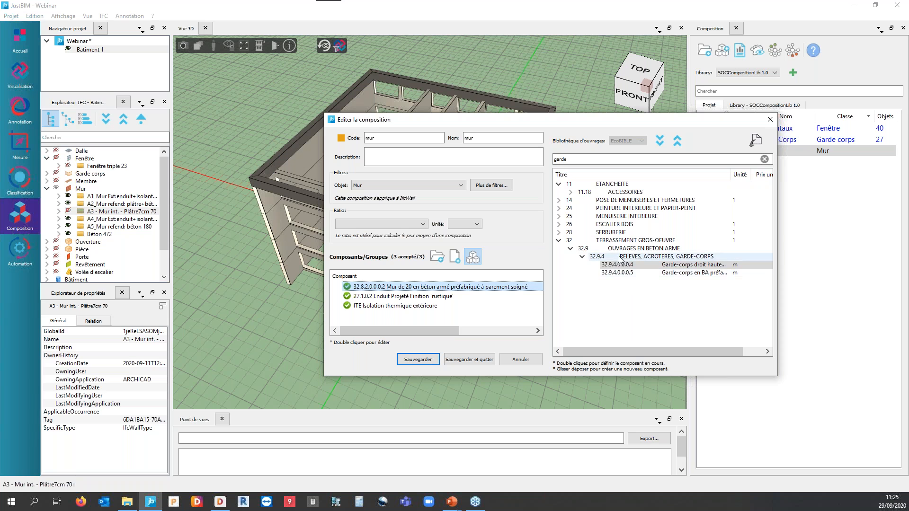
{"action": "left_click", "coordinate": [568, 161]}
{"action": "left_click_drag", "start_coordinate": [573, 162], "coordinate": [534, 156]}
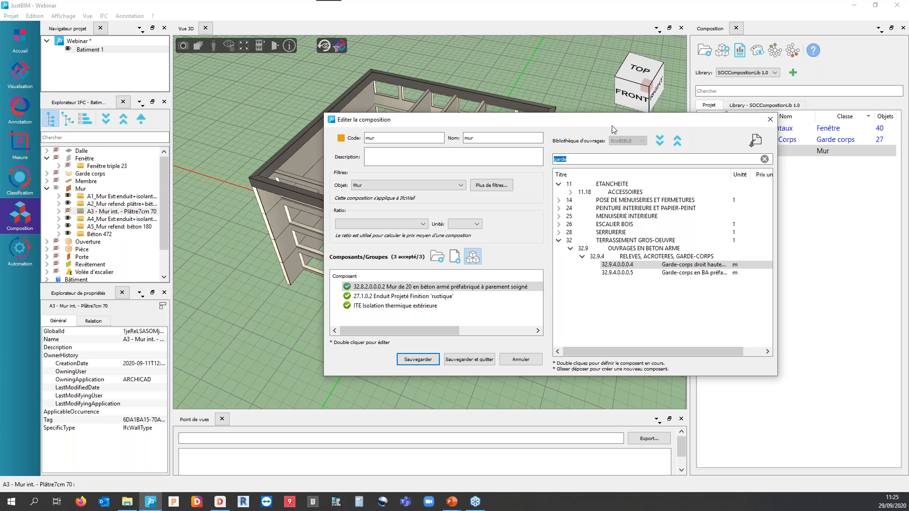
{"action": "left_click", "coordinate": [462, 286]}
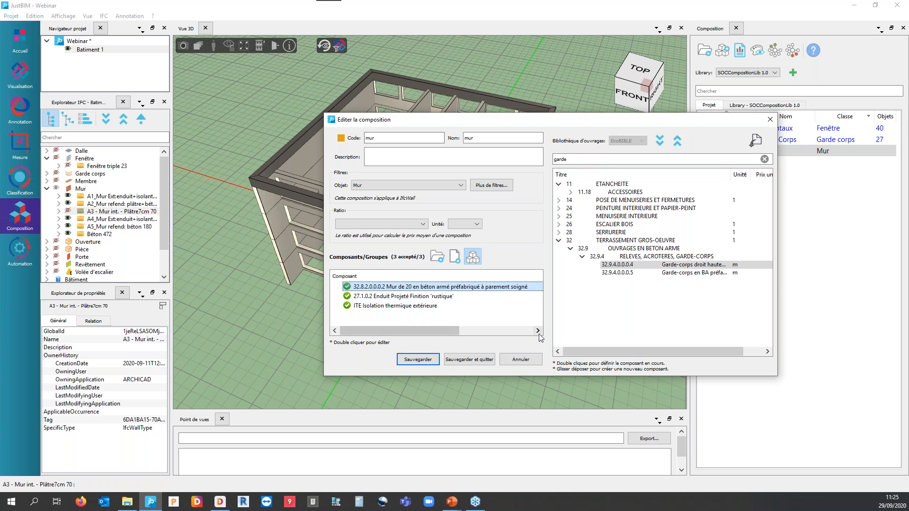
{"action": "left_click", "coordinate": [522, 363]}
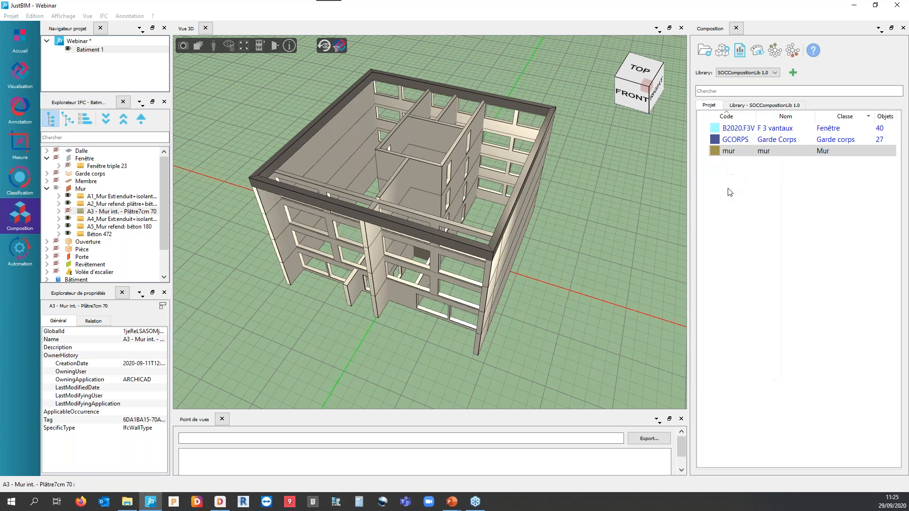
{"action": "left_click", "coordinate": [729, 151]}
{"action": "right_click", "coordinate": [729, 150]}
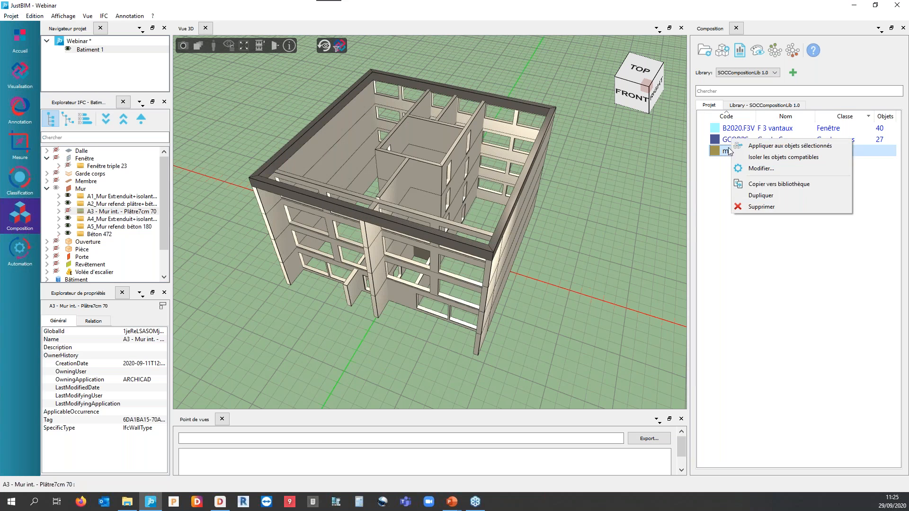
{"action": "left_click", "coordinate": [713, 223]}
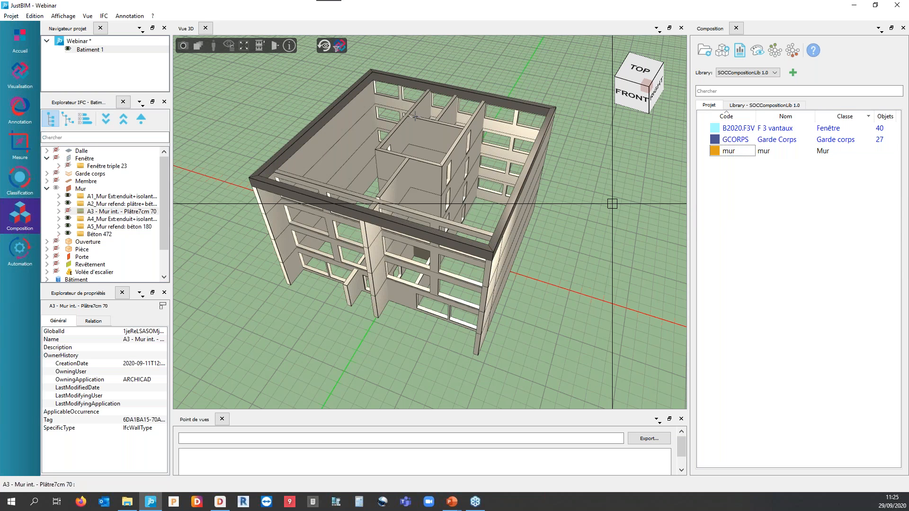
Reopen the mur composition, review its concrete wall, render and insulation components beside the works library, then save and close it.
{"action": "scroll", "coordinate": [613, 204], "scroll_direction": "down", "scroll_amount": 3}
{"action": "left_click", "coordinate": [729, 150]}
{"action": "double_click", "coordinate": [730, 151]}
{"action": "left_click_drag", "start_coordinate": [437, 330], "coordinate": [464, 327]}
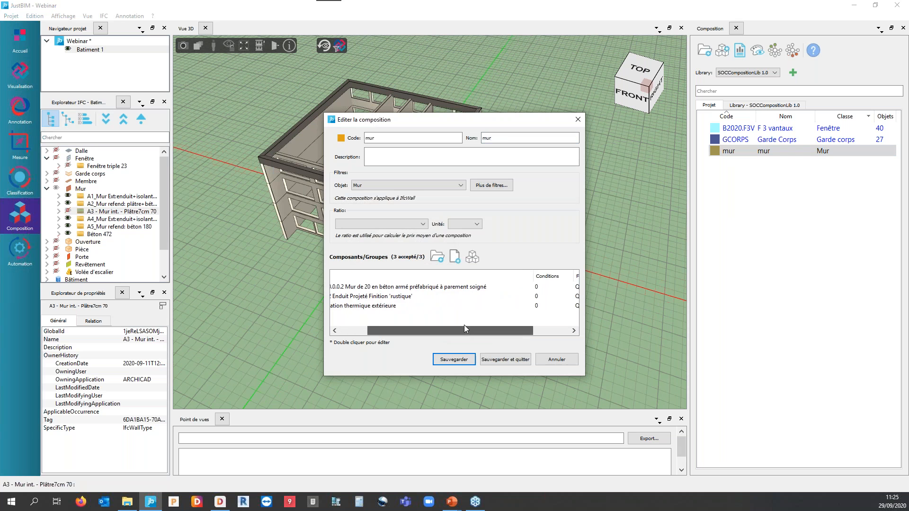
{"action": "left_click", "coordinate": [426, 295]}
{"action": "left_click", "coordinate": [473, 257]}
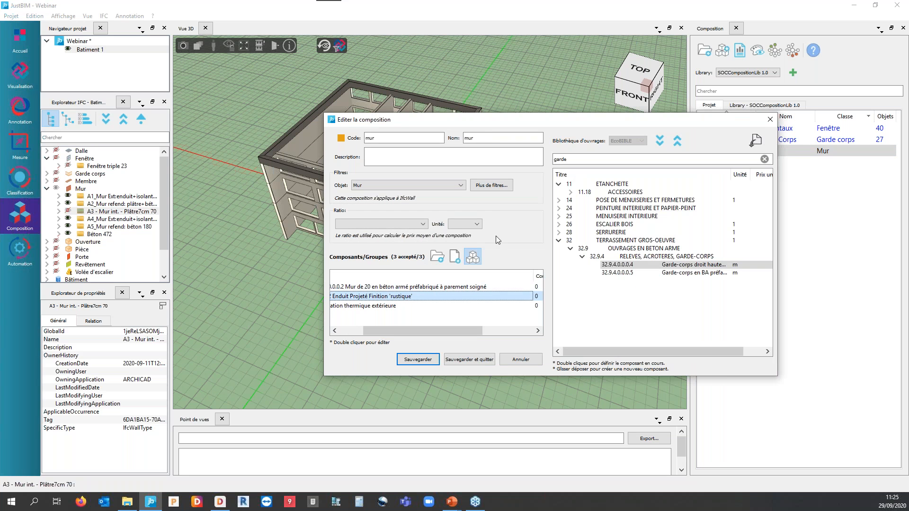
{"action": "left_click", "coordinate": [397, 288]}
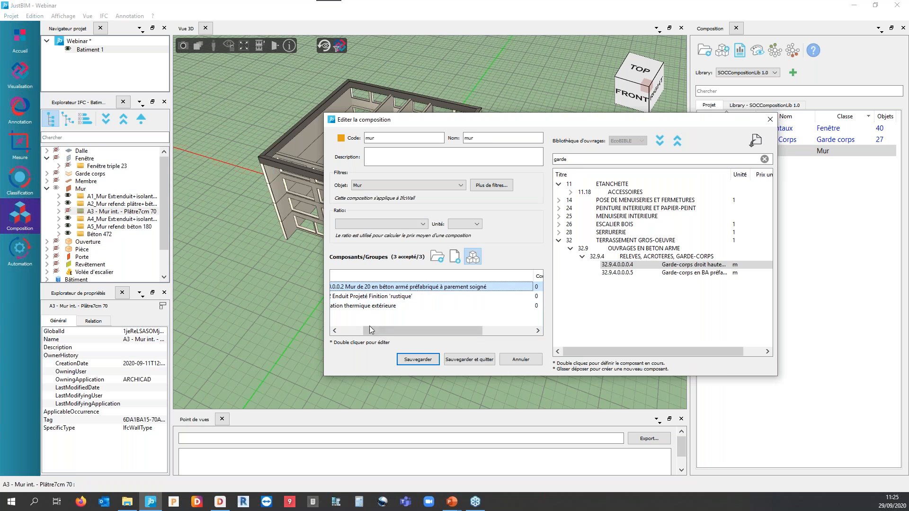
{"action": "left_click_drag", "start_coordinate": [379, 331], "coordinate": [335, 299]}
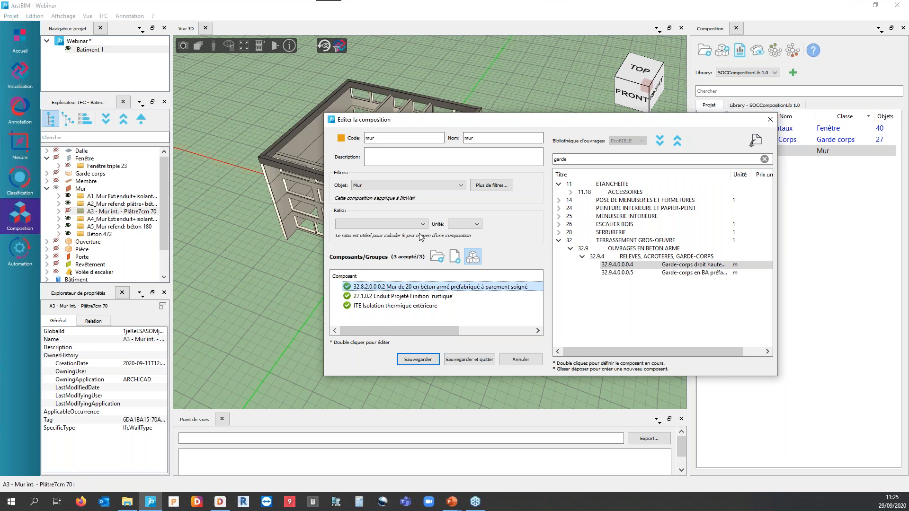
{"action": "left_click", "coordinate": [458, 363]}
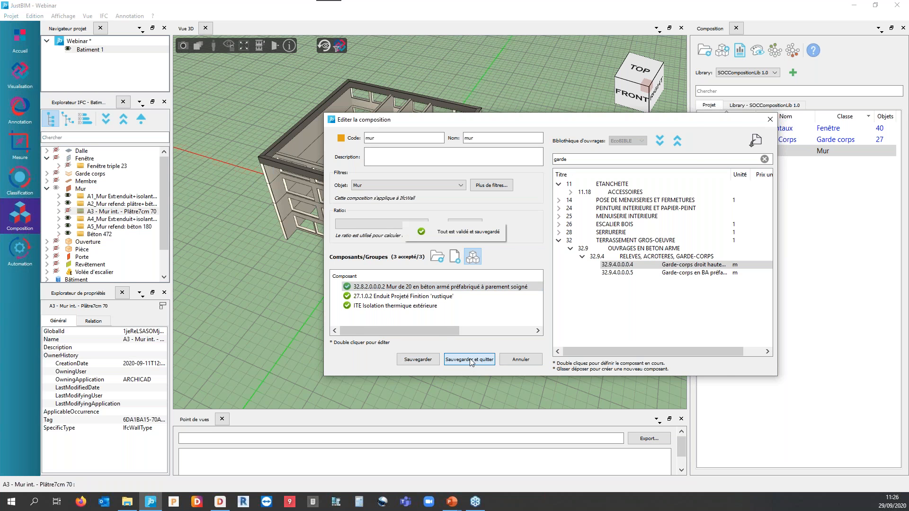
Select all the visible walls in the 3D view and apply the mur composition to them.
{"action": "scroll", "coordinate": [506, 277], "scroll_direction": "down", "scroll_amount": 2}
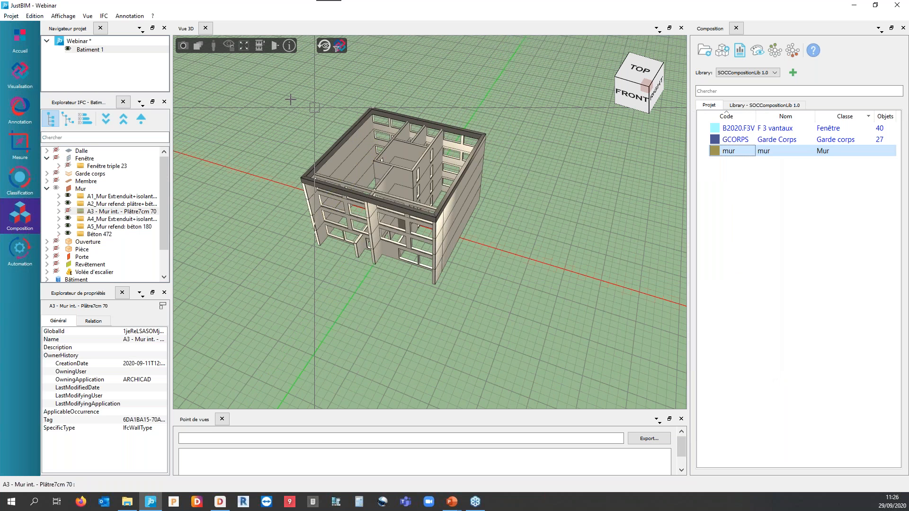
{"action": "left_click_drag", "start_coordinate": [274, 93], "coordinate": [559, 320]}
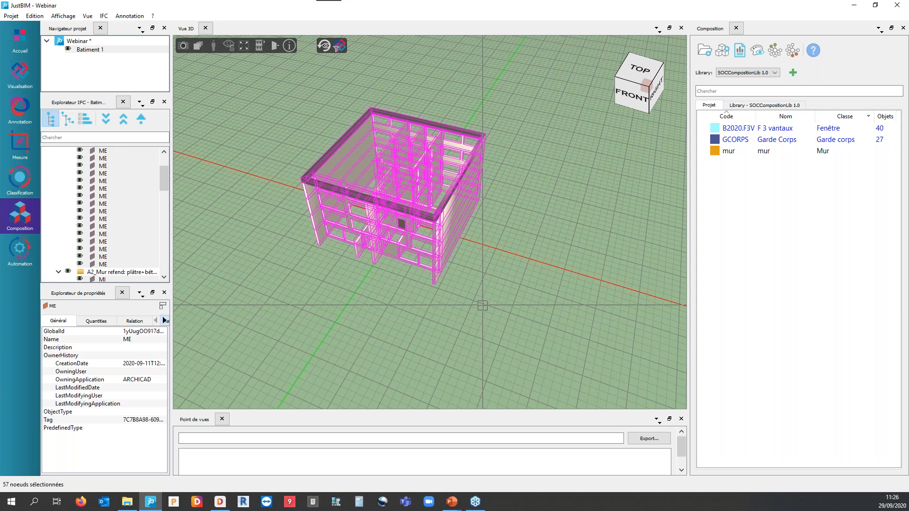
{"action": "right_click", "coordinate": [729, 150]}
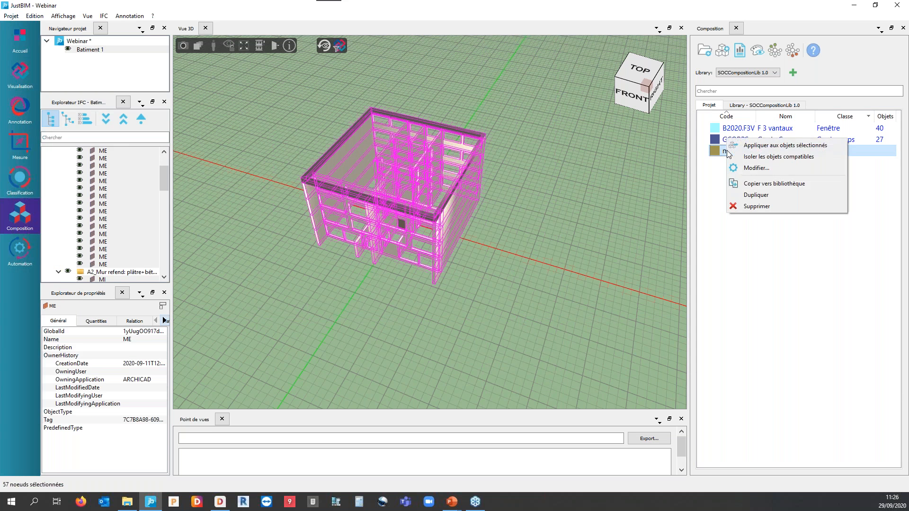
{"action": "left_click", "coordinate": [762, 143]}
{"action": "left_click", "coordinate": [751, 221]}
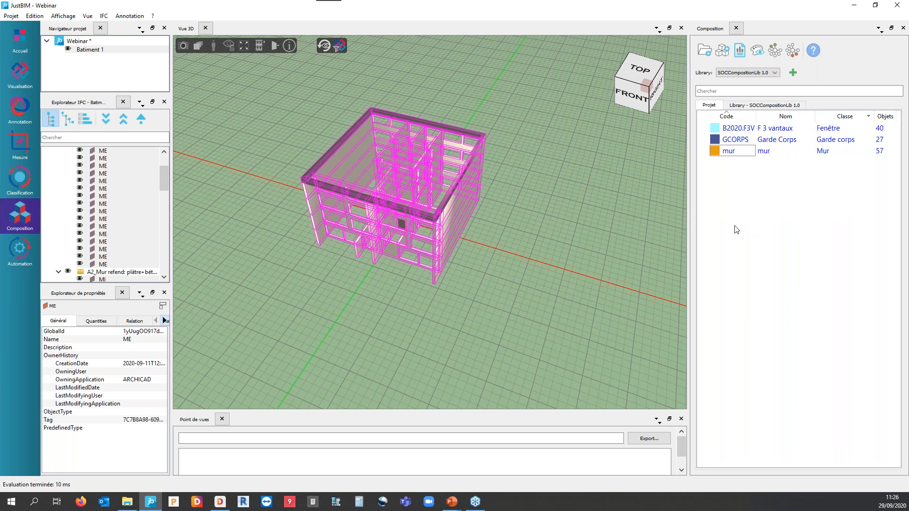
Clear the wall selection and restore the full building model in the 3D view.
{"action": "left_click", "coordinate": [295, 278]}
{"action": "middle_click_drag", "start_coordinate": [295, 279], "coordinate": [302, 260]}
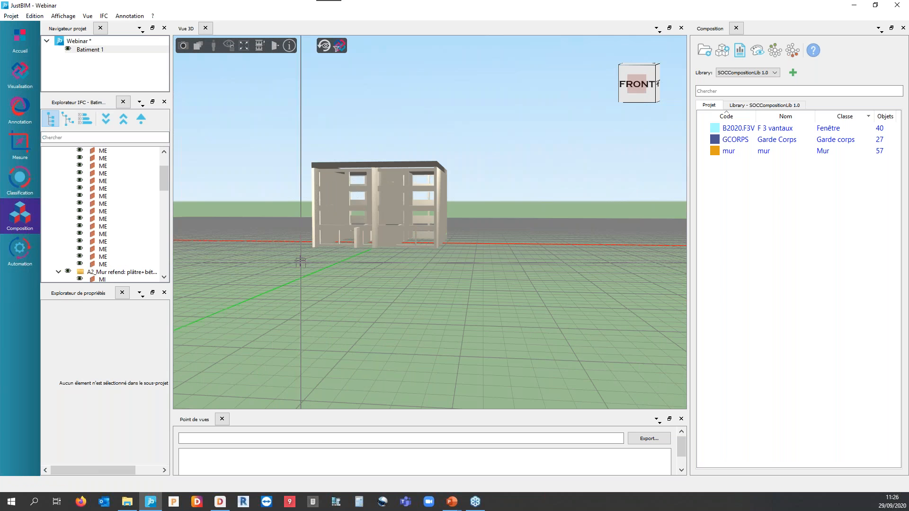
{"action": "left_click", "coordinate": [324, 47]}
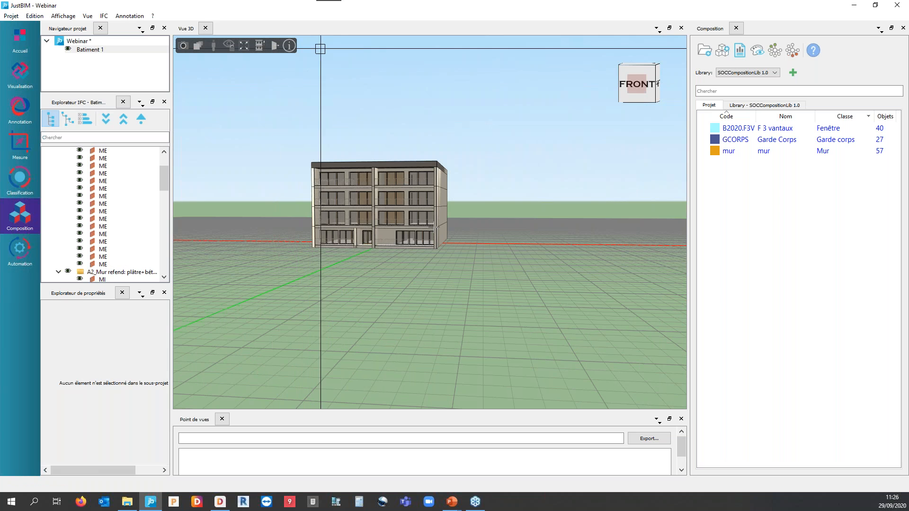
{"action": "middle_click_drag", "start_coordinate": [420, 278], "coordinate": [423, 285]}
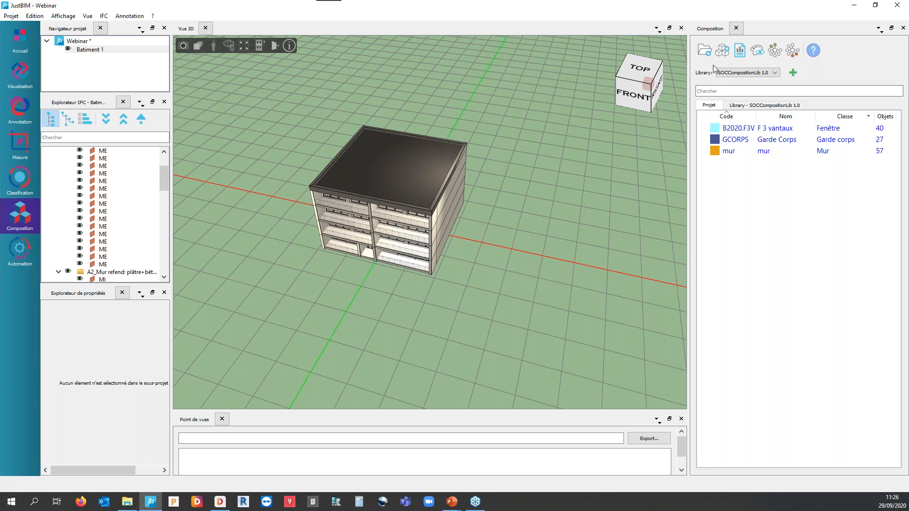
Open the quantity report, collapse its insulation, render, concrete wall and lintel items, select the lintel's objects, and close the report.
{"action": "left_click", "coordinate": [740, 51]}
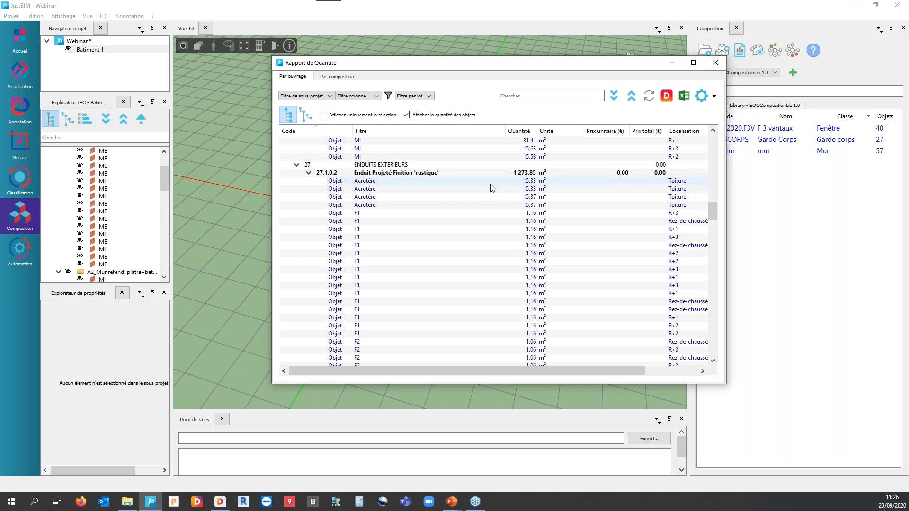
{"action": "scroll", "coordinate": [368, 260], "scroll_direction": "up", "scroll_amount": 15}
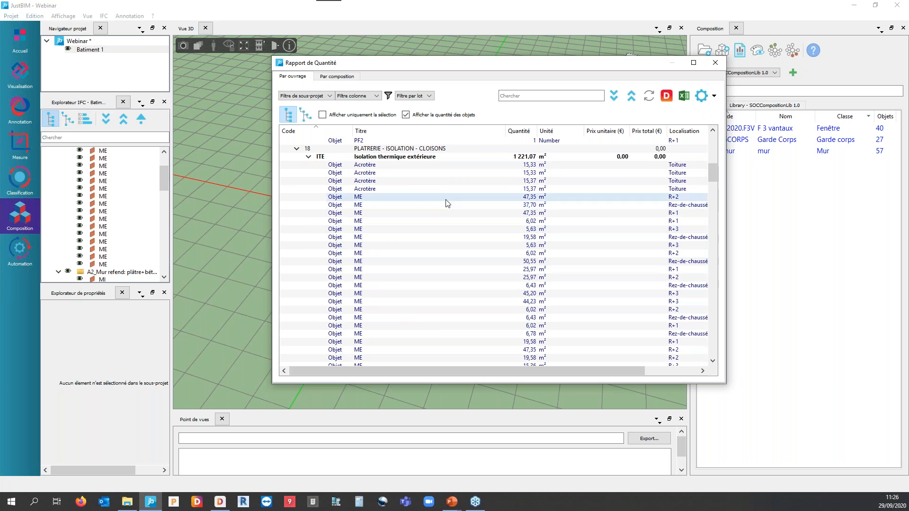
{"action": "left_click", "coordinate": [308, 157]}
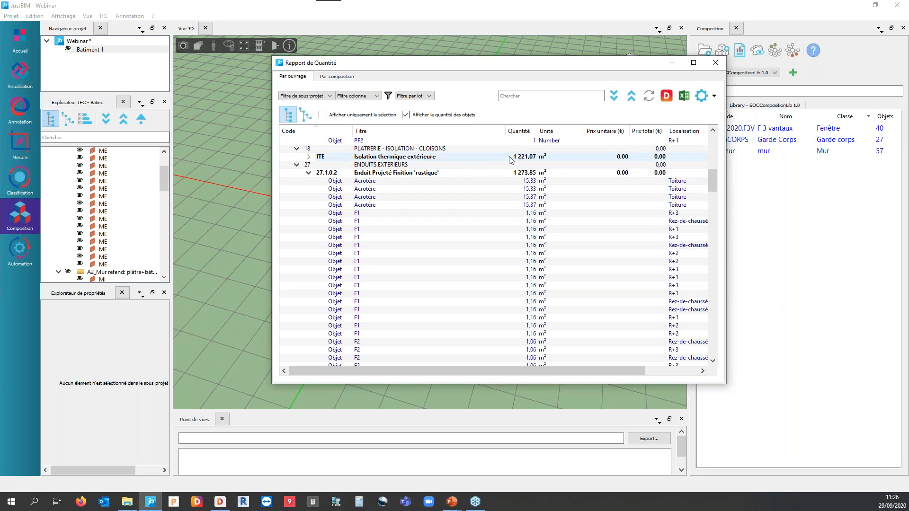
{"action": "left_click", "coordinate": [309, 172]}
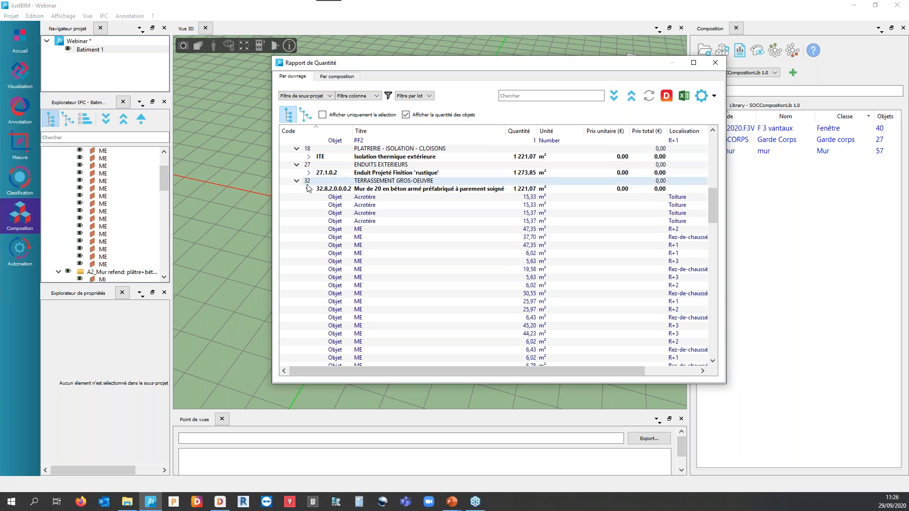
{"action": "left_click", "coordinate": [308, 189]}
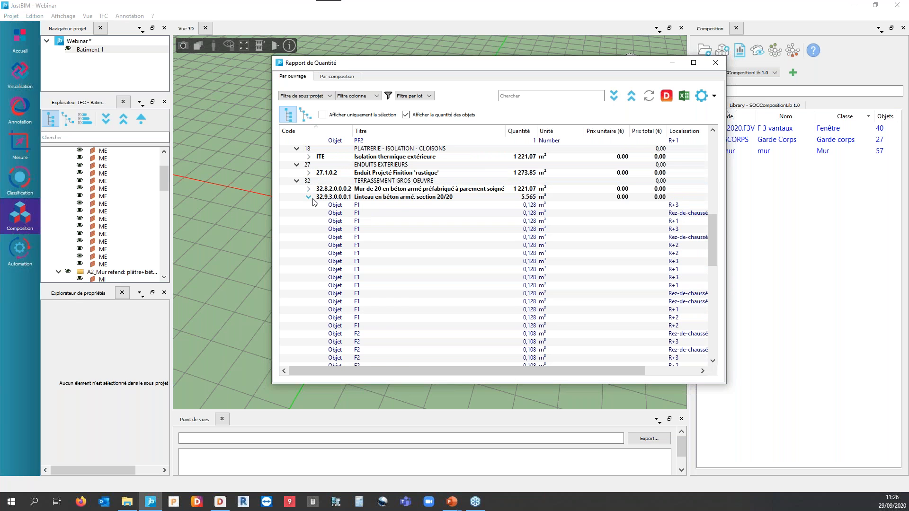
{"action": "left_click", "coordinate": [308, 197]}
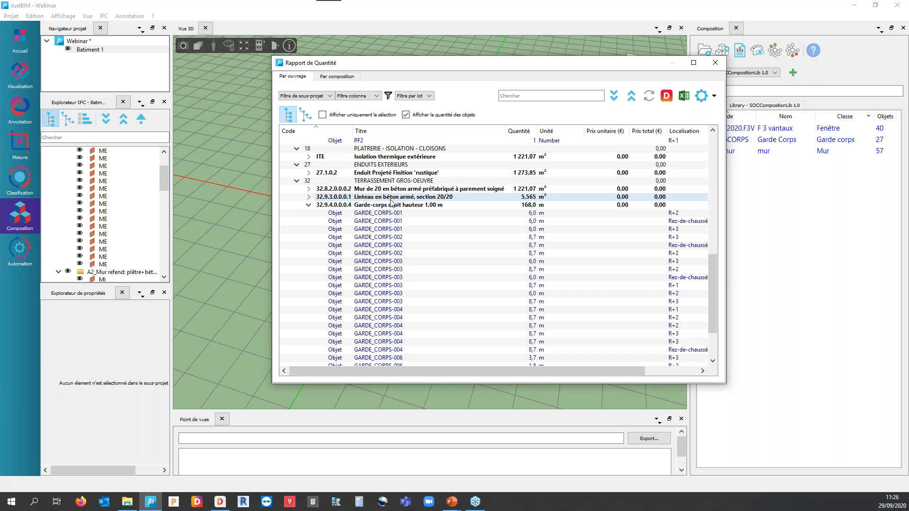
{"action": "left_click", "coordinate": [391, 201]}
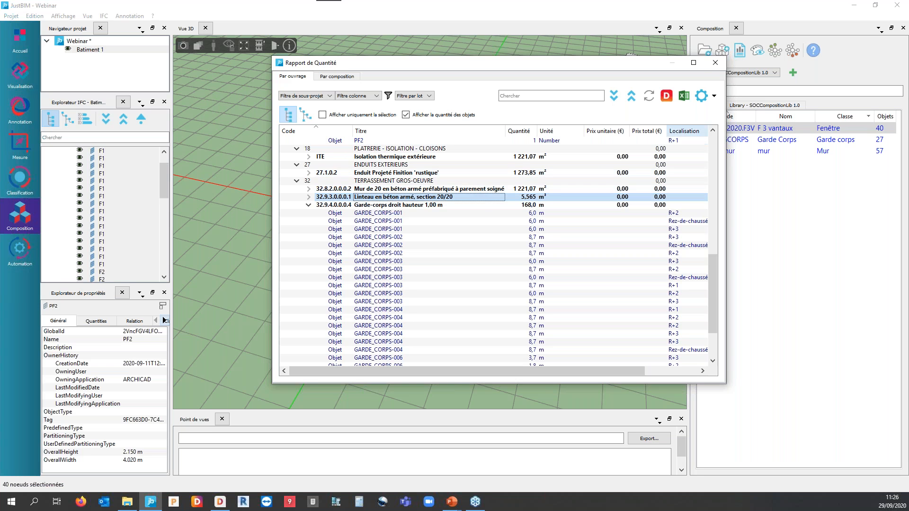
{"action": "left_click", "coordinate": [716, 63]}
Open the F 3 vantaux composition and examine the quantity formula of its reinforced concrete lintel, then close it without saving.
{"action": "double_click", "coordinate": [771, 130]}
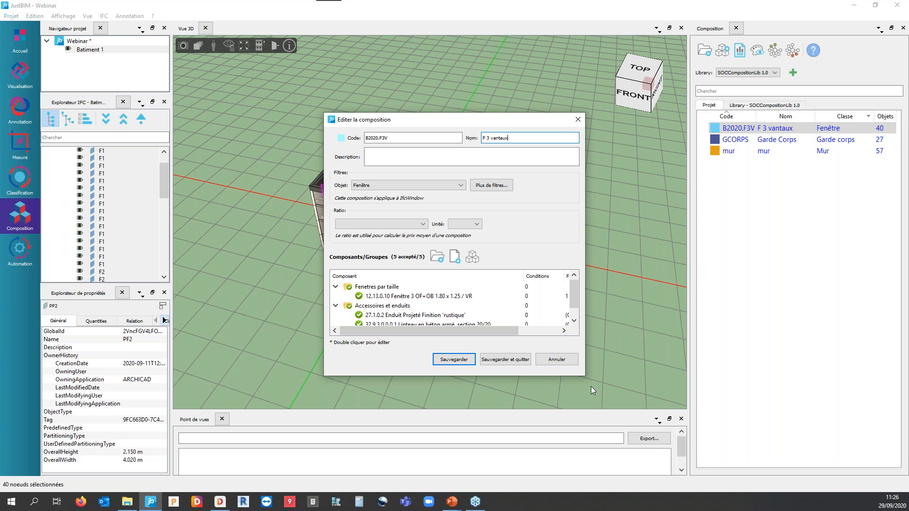
{"action": "left_click_drag", "start_coordinate": [586, 372], "coordinate": [693, 374]}
{"action": "left_click", "coordinate": [439, 324]}
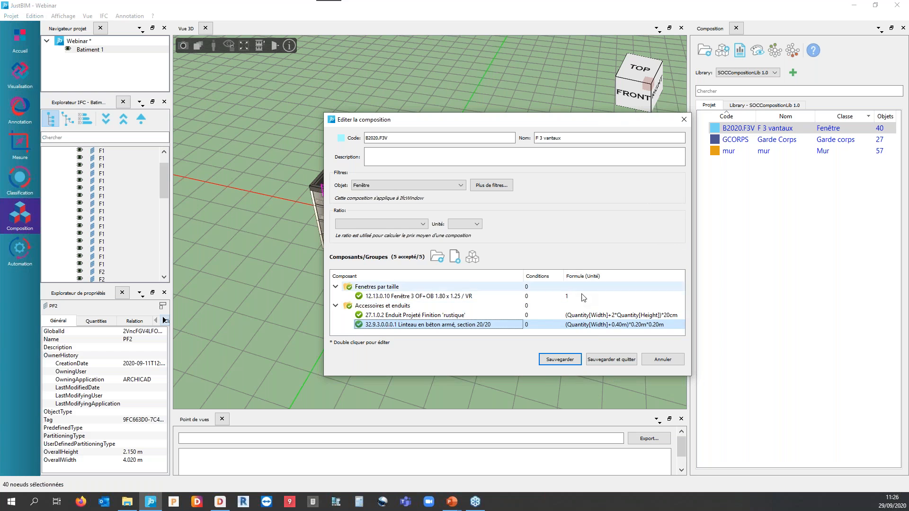
{"action": "left_click", "coordinate": [587, 325]}
{"action": "double_click", "coordinate": [587, 326]}
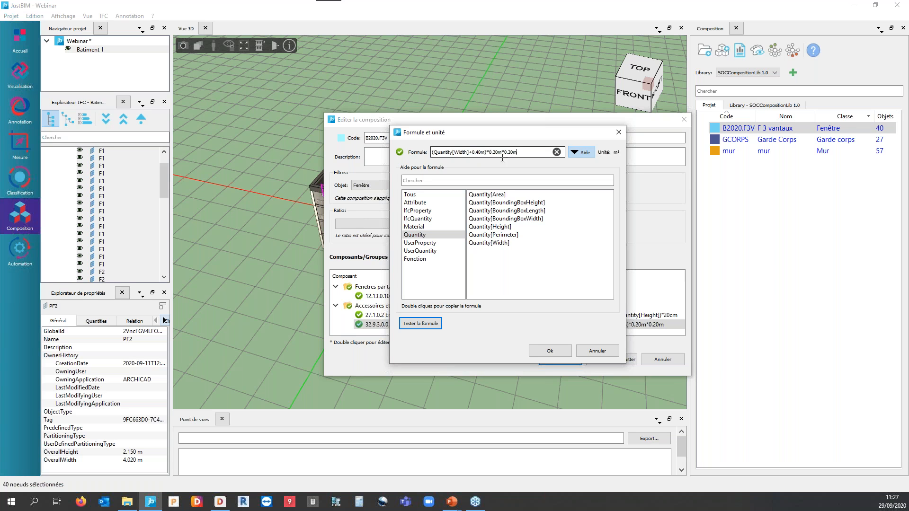
{"action": "left_click", "coordinate": [436, 153]}
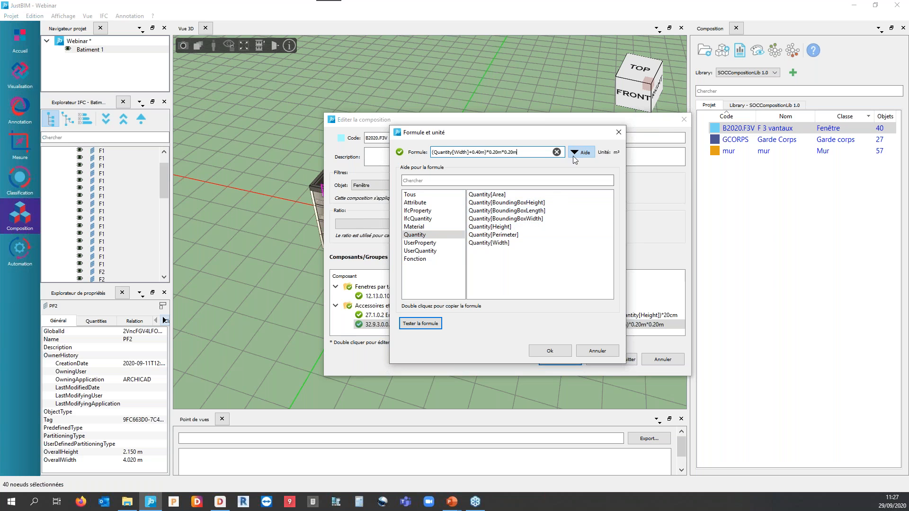
{"action": "left_click", "coordinate": [618, 132]}
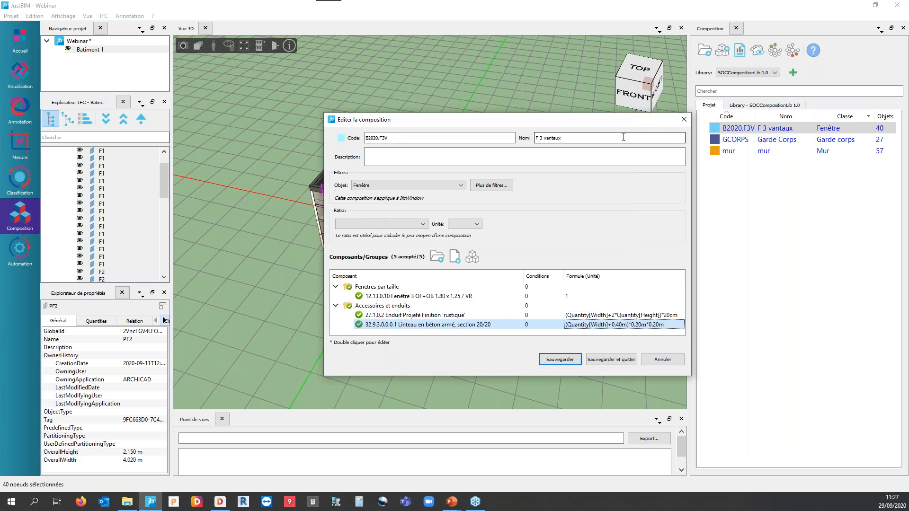
{"action": "left_click", "coordinate": [683, 120]}
Reopen the quantity report and review its works, from the window items down to the Garde-corps droit hauteur 1,00 m objects.
{"action": "left_click", "coordinate": [738, 51]}
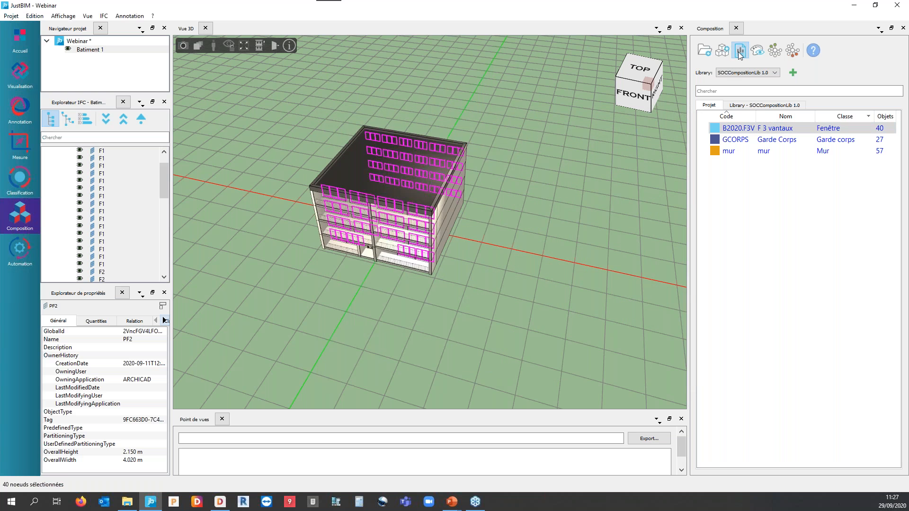
{"action": "scroll", "coordinate": [466, 265], "scroll_direction": "up", "scroll_amount": 11}
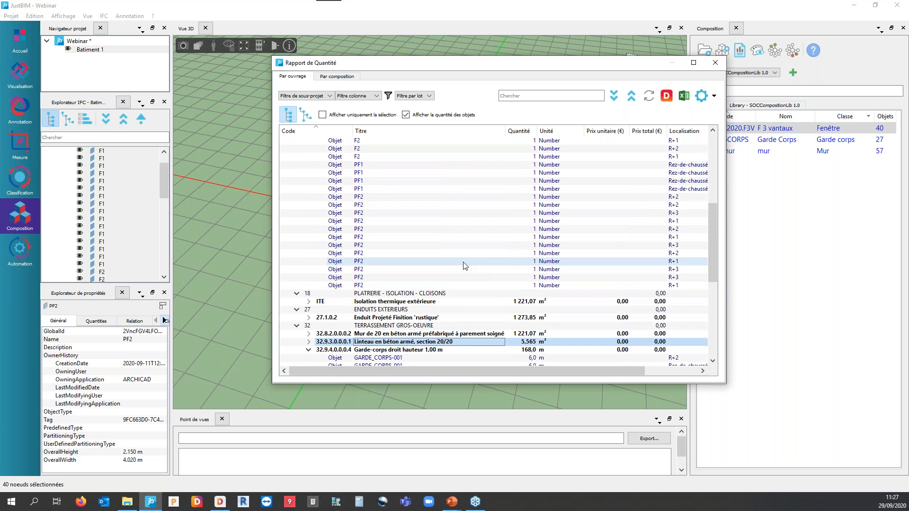
{"action": "scroll", "coordinate": [466, 266], "scroll_direction": "down", "scroll_amount": 8}
{"action": "scroll", "coordinate": [465, 266], "scroll_direction": "down", "scroll_amount": 6}
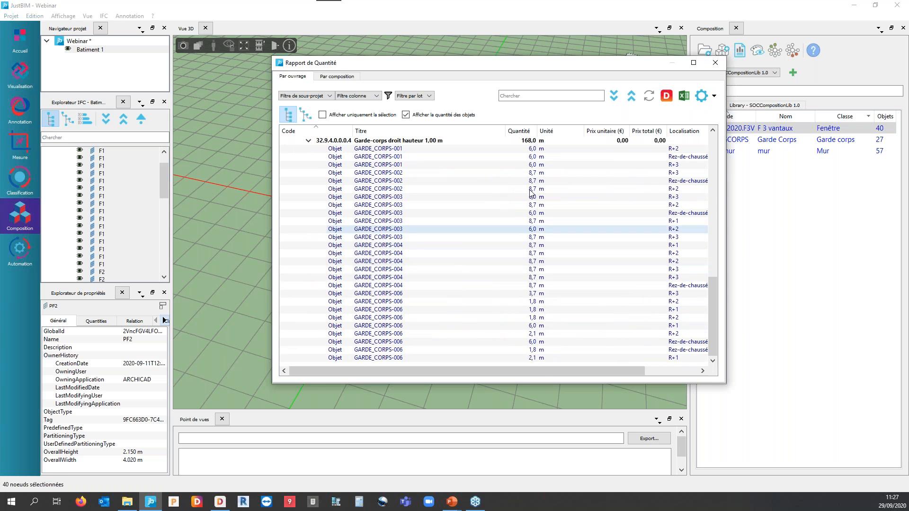
Export the quantity report in DQX format to output.dqx and cancel the resulting import in DeviSOC.
{"action": "left_click", "coordinate": [668, 96]}
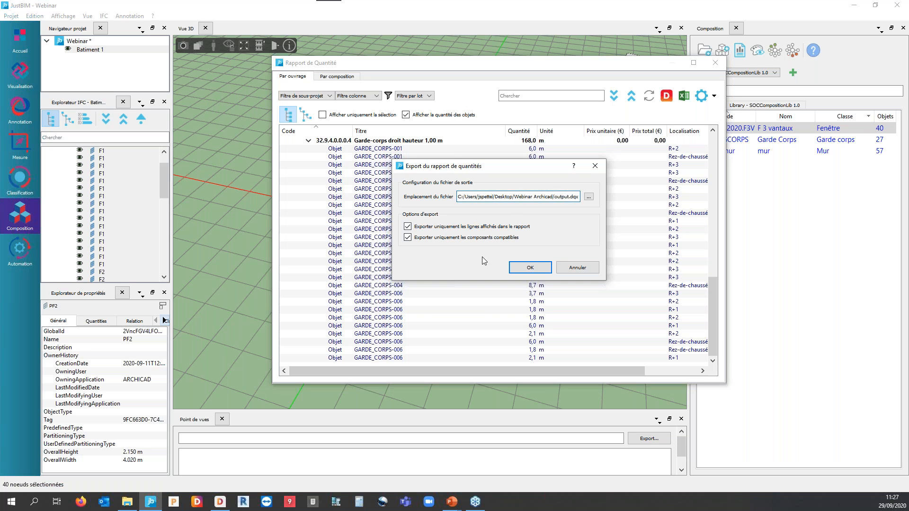
{"action": "left_click", "coordinate": [530, 268]}
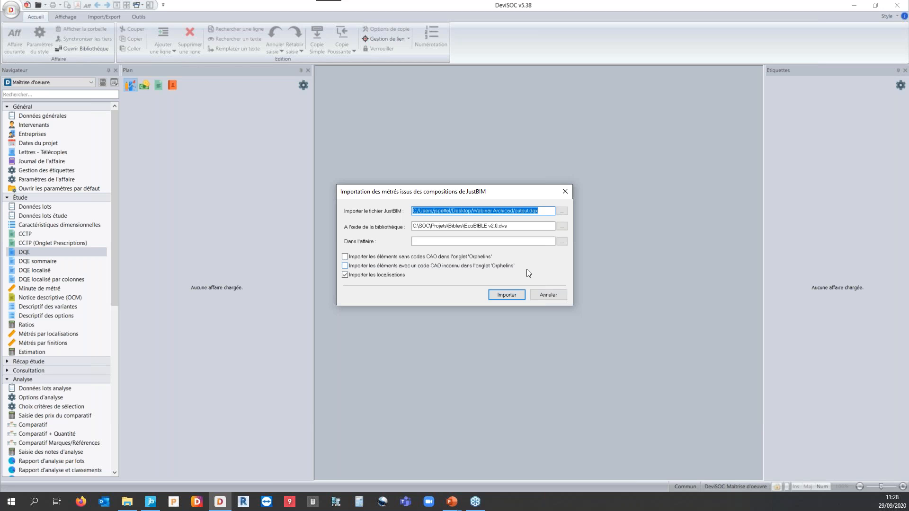
{"action": "left_click", "coordinate": [553, 294]}
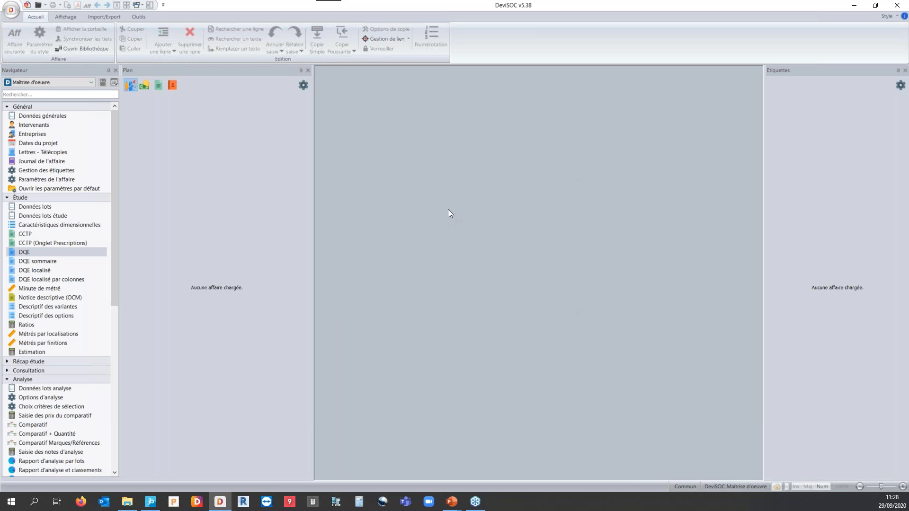
Create a new DeviSOC project file named Import Webinar2.dvs in the Webinar Archicad folder with the Maîtrise d'oeuvre model.
{"action": "left_click", "coordinate": [7, 13]}
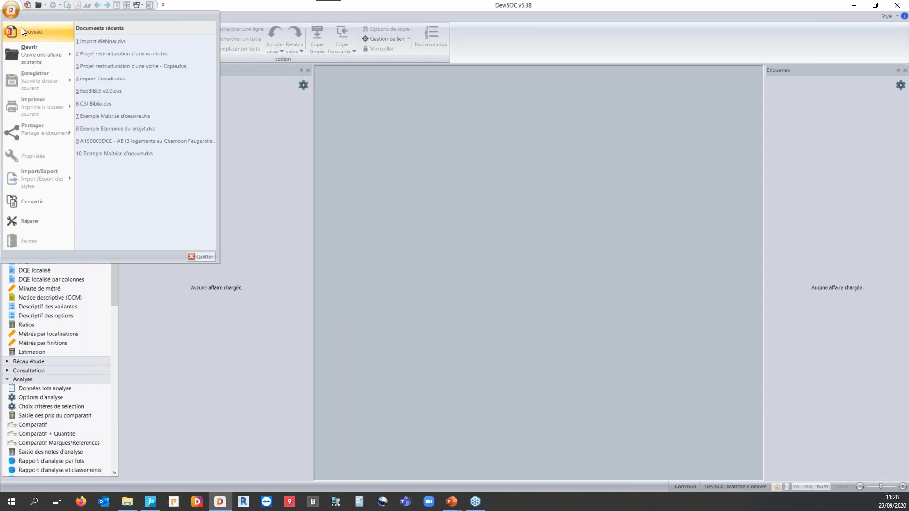
{"action": "left_click", "coordinate": [22, 30]}
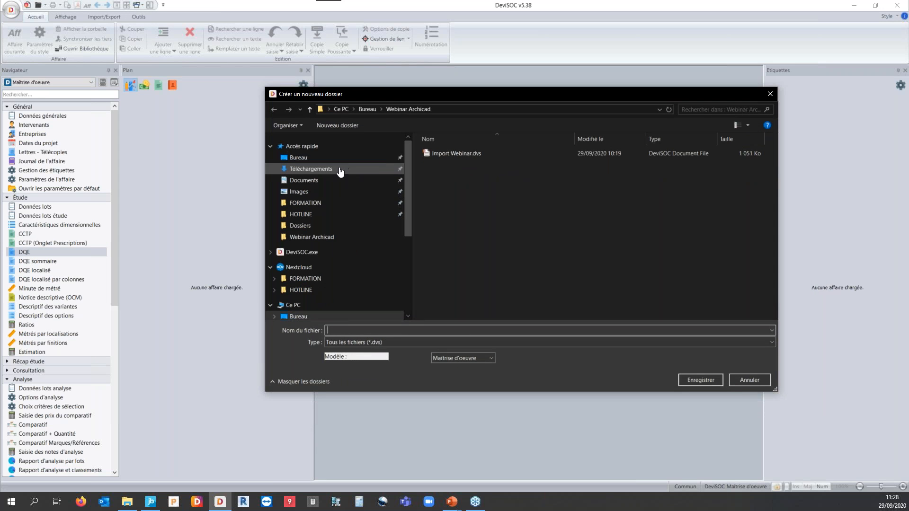
{"action": "left_click", "coordinate": [319, 158]}
{"action": "double_click", "coordinate": [502, 173]}
{"action": "left_click", "coordinate": [453, 154]}
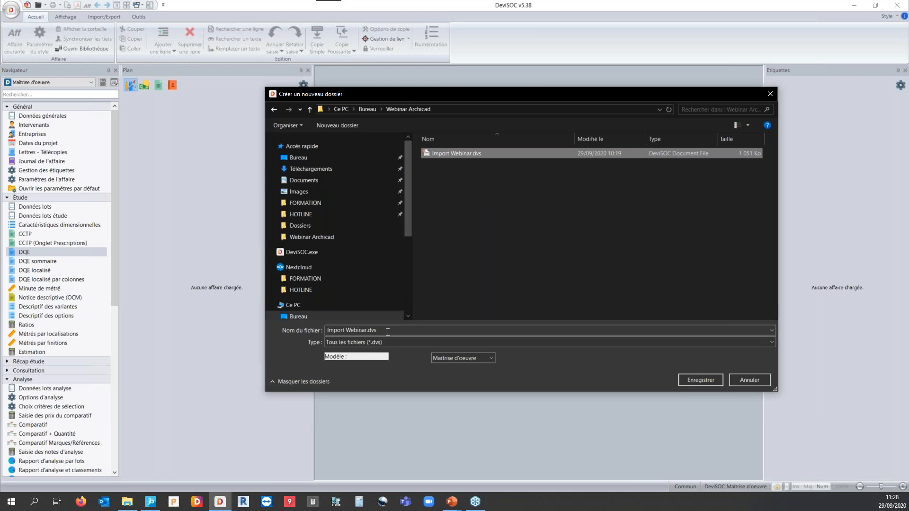
{"action": "left_click", "coordinate": [368, 332]}
{"action": "left_click", "coordinate": [366, 331]}
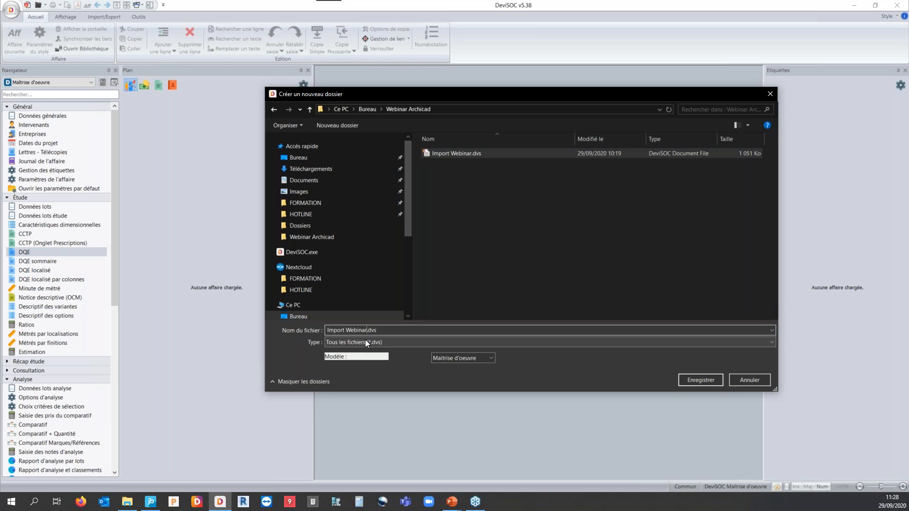
{"action": "type", "text": "2"}
{"action": "left_click", "coordinate": [702, 380]}
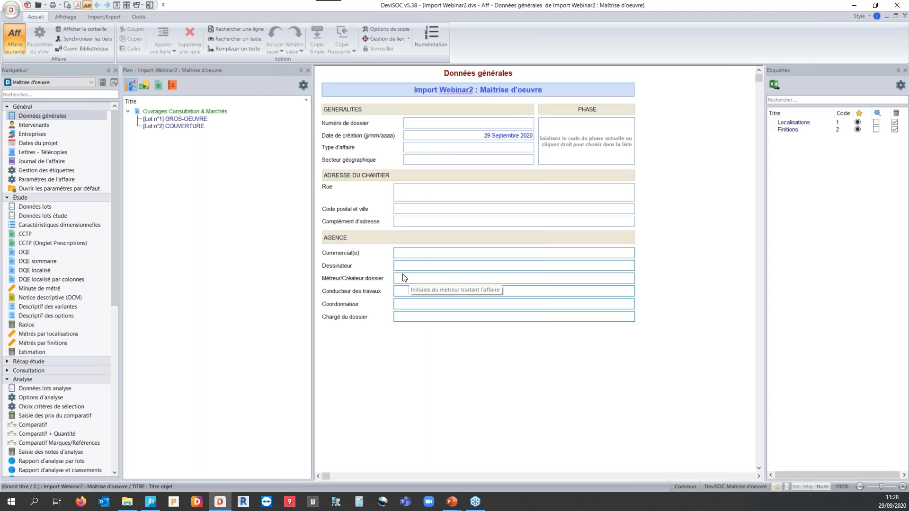
Show the project's DQE and delete the default lots GROS-OEUVRE and COUVERTURE.
{"action": "left_click", "coordinate": [24, 252]}
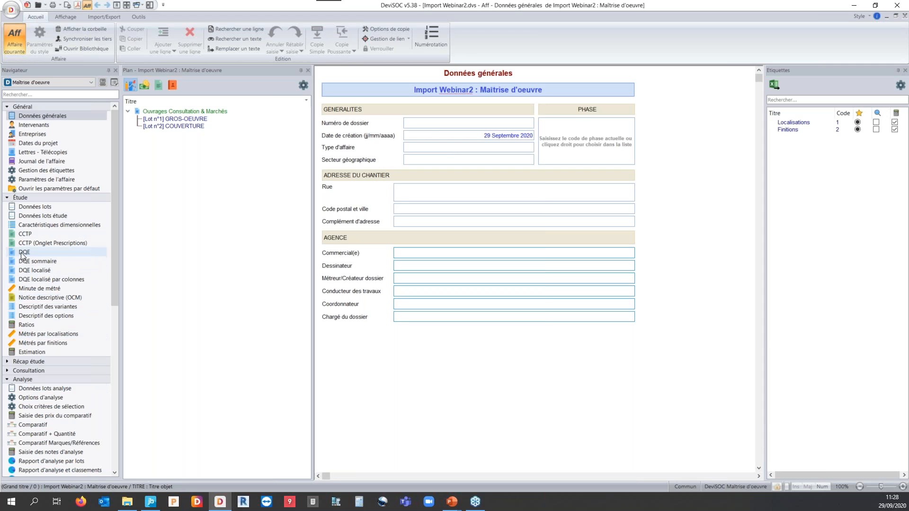
{"action": "left_click", "coordinate": [181, 119]}
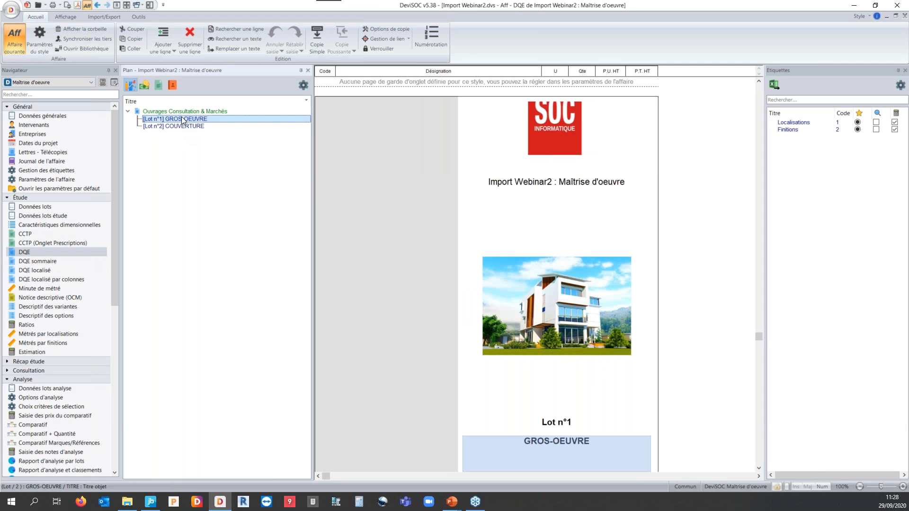
{"action": "left_click", "coordinate": [188, 126], "text": "shift"}
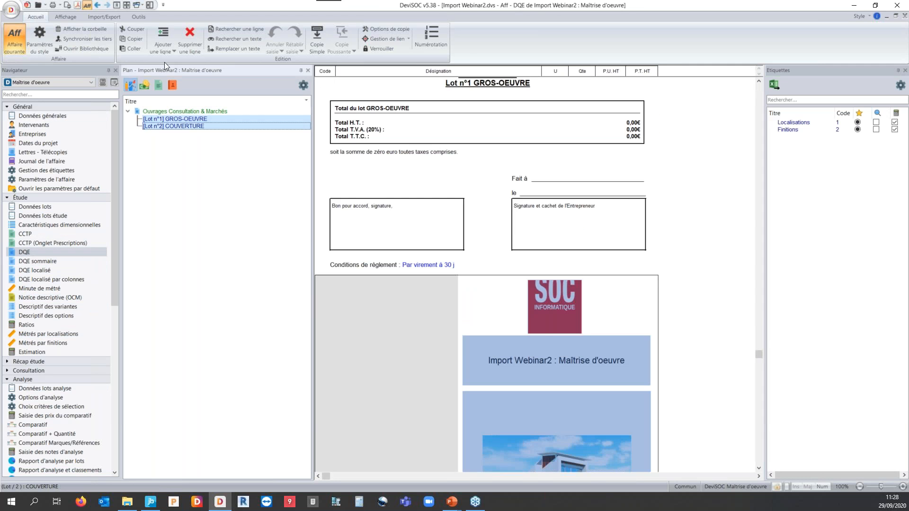
{"action": "left_click", "coordinate": [190, 38]}
{"action": "left_click", "coordinate": [409, 265]}
{"action": "left_click_drag", "start_coordinate": [169, 111], "coordinate": [545, 312]}
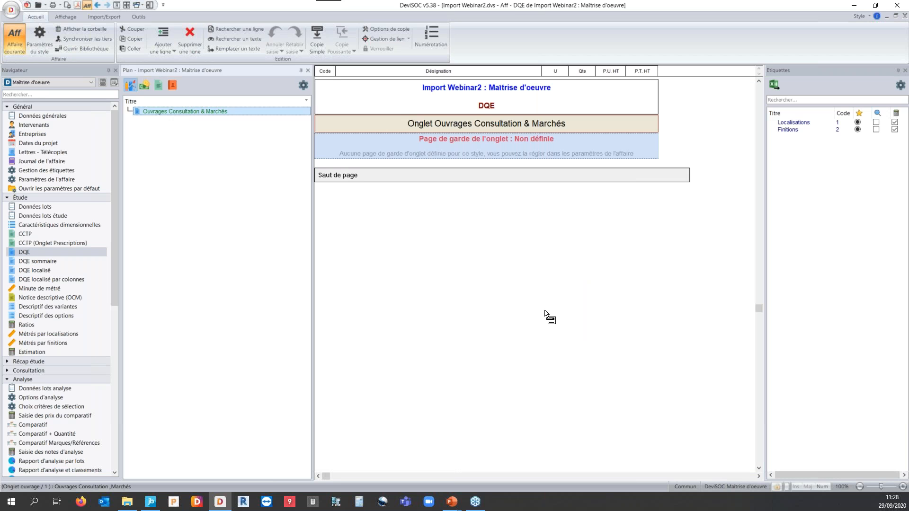
{"action": "left_click_drag", "start_coordinate": [545, 313], "coordinate": [736, 101]}
Switch to JustBIM, export the quantity report to output.dqx, and import it into Import Webinar2 in DeviSOC with the EcoBIBLE v2.0 library and localisations.
{"action": "left_click", "coordinate": [855, 8]}
{"action": "left_click", "coordinate": [666, 96]}
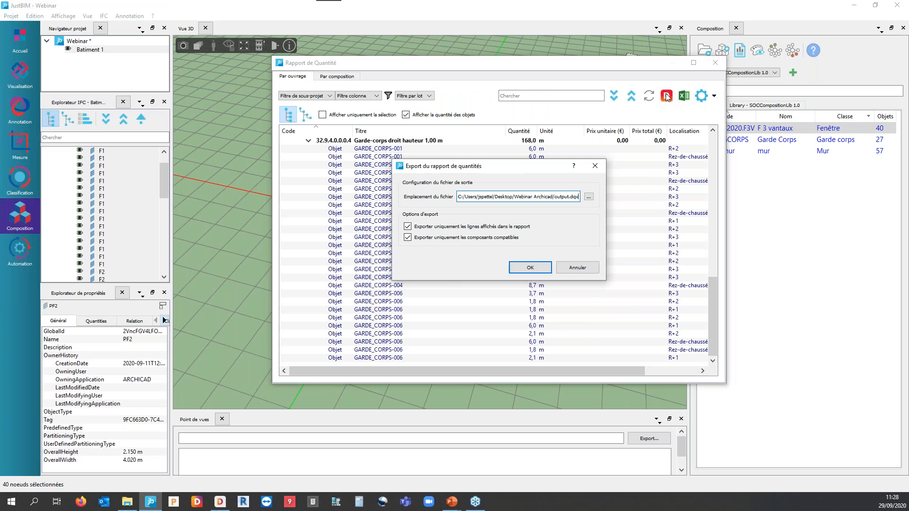
{"action": "left_click", "coordinate": [516, 267]}
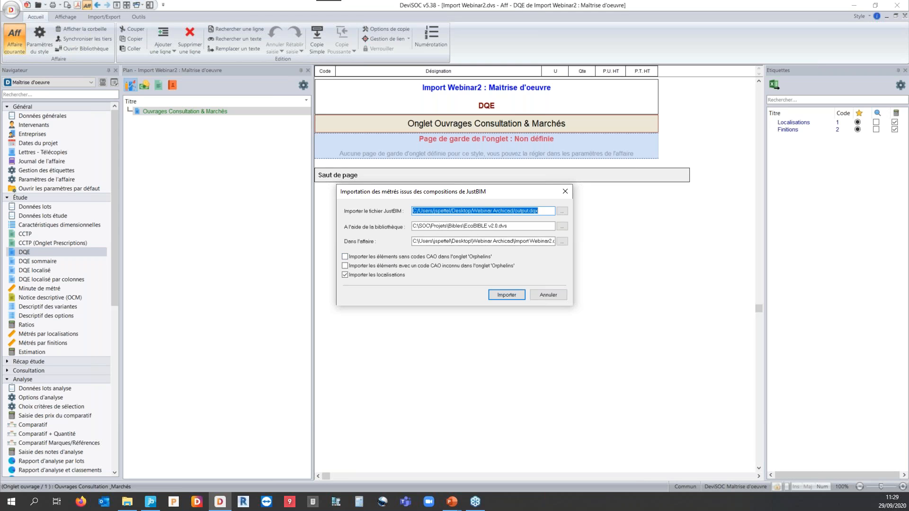
{"action": "left_click", "coordinate": [507, 295]}
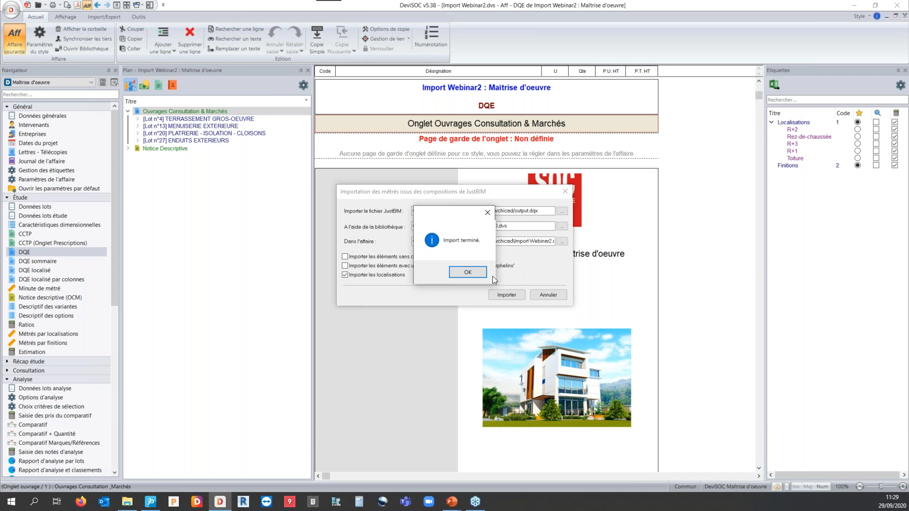
{"action": "left_click", "coordinate": [478, 271]}
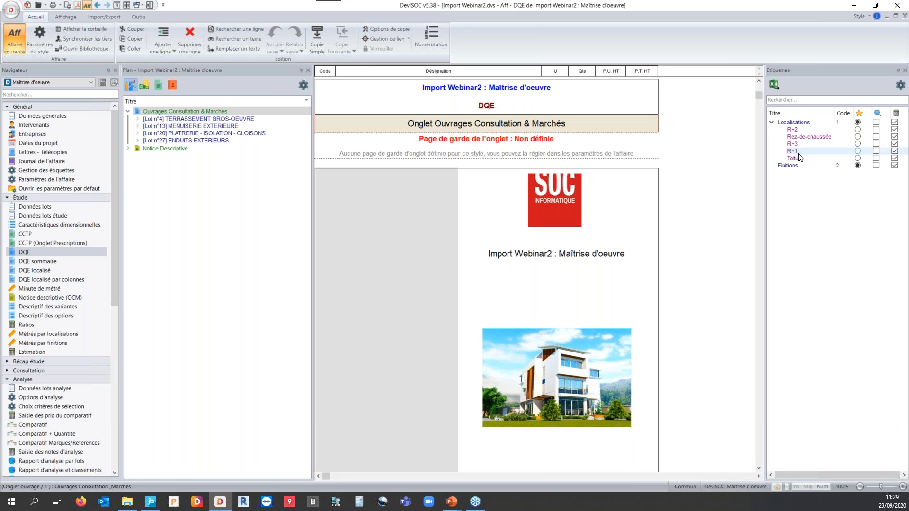
Expand lot TERRASSEMENT GROS-OEUVRE down to the 20 cm precast concrete wall and examine its imported quantities by localisation in the DQE.
{"action": "left_click", "coordinate": [137, 119]}
{"action": "left_click", "coordinate": [147, 126]}
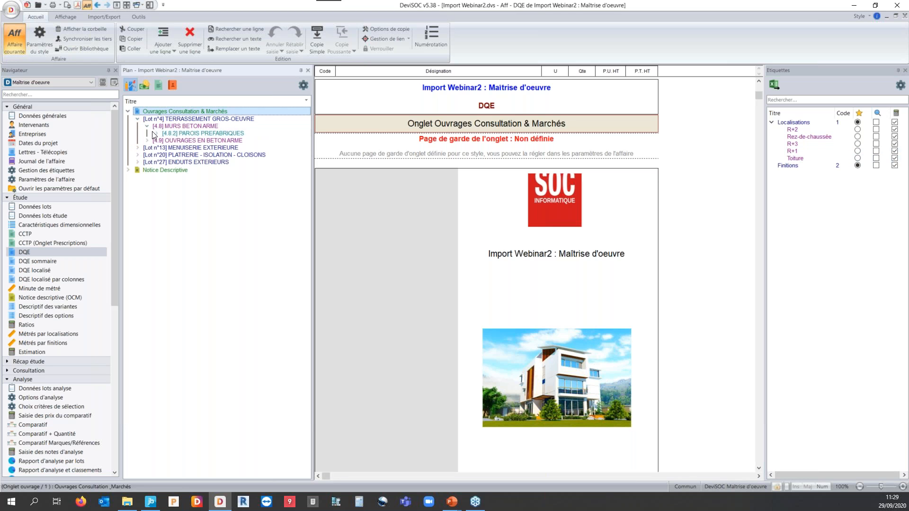
{"action": "left_click", "coordinate": [156, 133]}
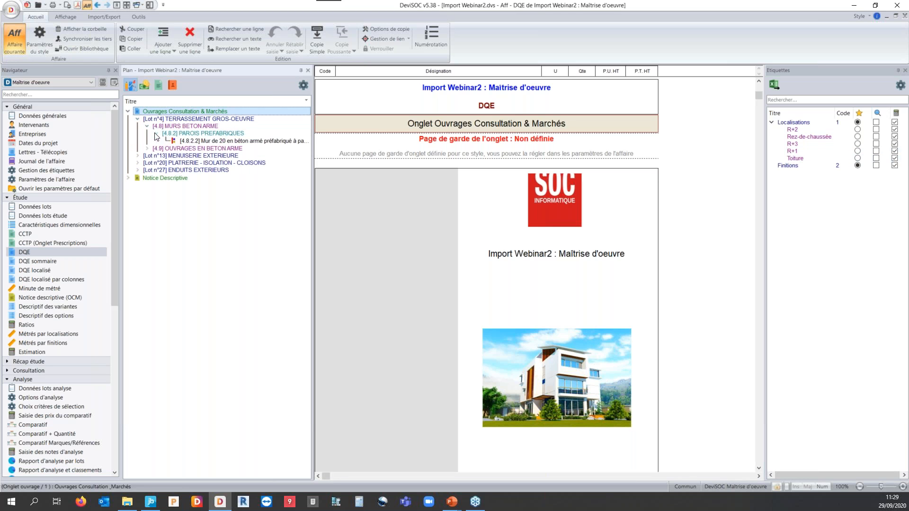
{"action": "left_click", "coordinate": [206, 140]}
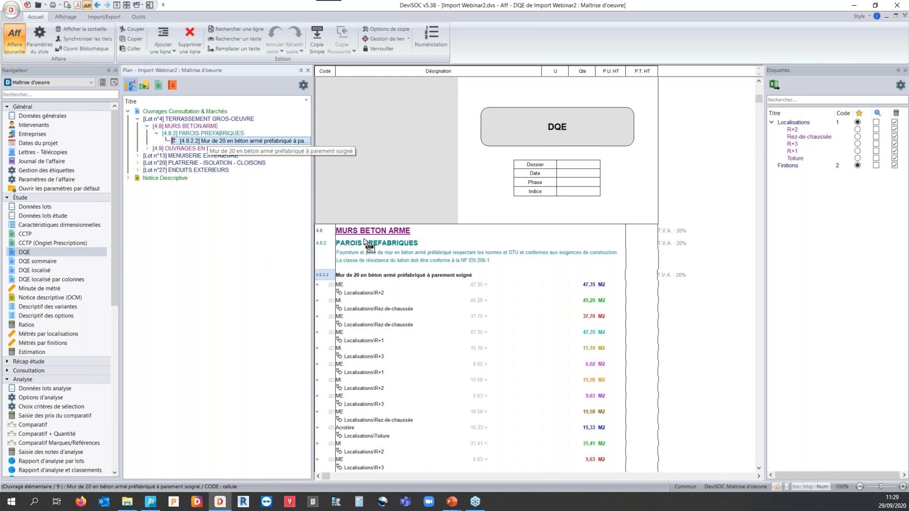
{"action": "left_click", "coordinate": [393, 275]}
{"action": "scroll", "coordinate": [393, 279], "scroll_direction": "down", "scroll_amount": 3}
{"action": "scroll", "coordinate": [393, 279], "scroll_direction": "down", "scroll_amount": 5}
{"action": "scroll", "coordinate": [393, 279], "scroll_direction": "down", "scroll_amount": 5}
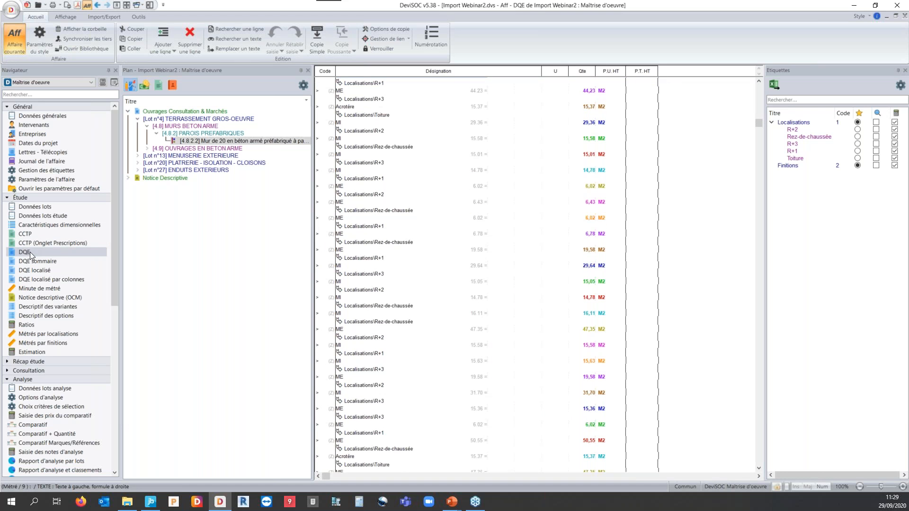
Examine the 20 cm precast concrete wall's measurement lines by localisation and its total quantity in the DQE.
{"action": "scroll", "coordinate": [466, 214], "scroll_direction": "down", "scroll_amount": 6}
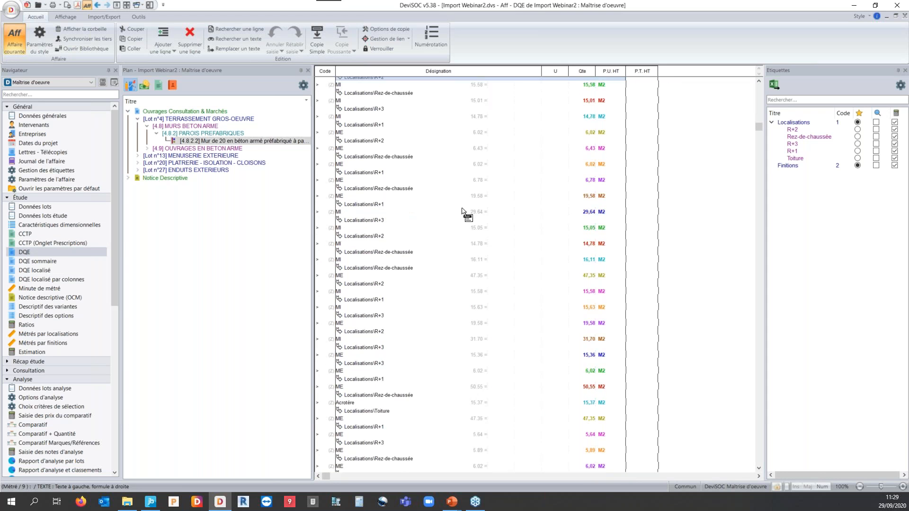
{"action": "scroll", "coordinate": [465, 214], "scroll_direction": "up", "scroll_amount": 3}
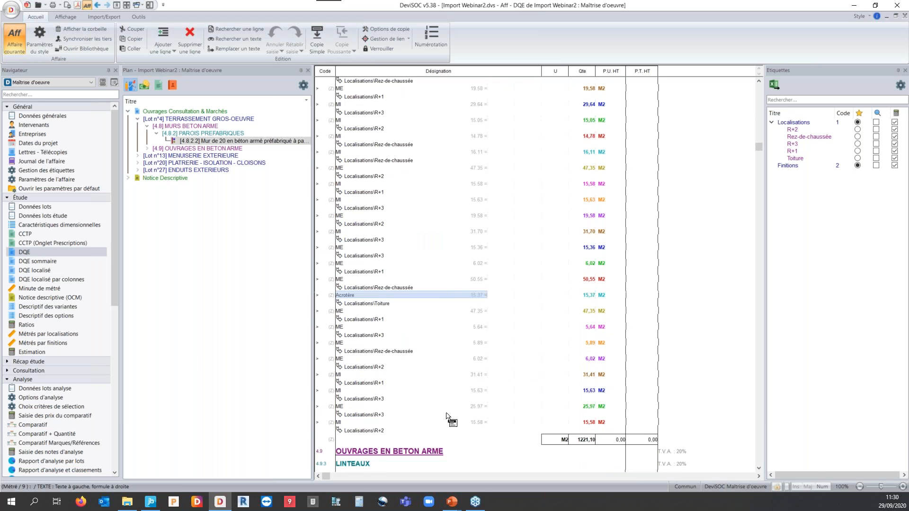
{"action": "scroll", "coordinate": [450, 407], "scroll_direction": "up", "scroll_amount": 7}
{"action": "scroll", "coordinate": [445, 381], "scroll_direction": "up", "scroll_amount": 7}
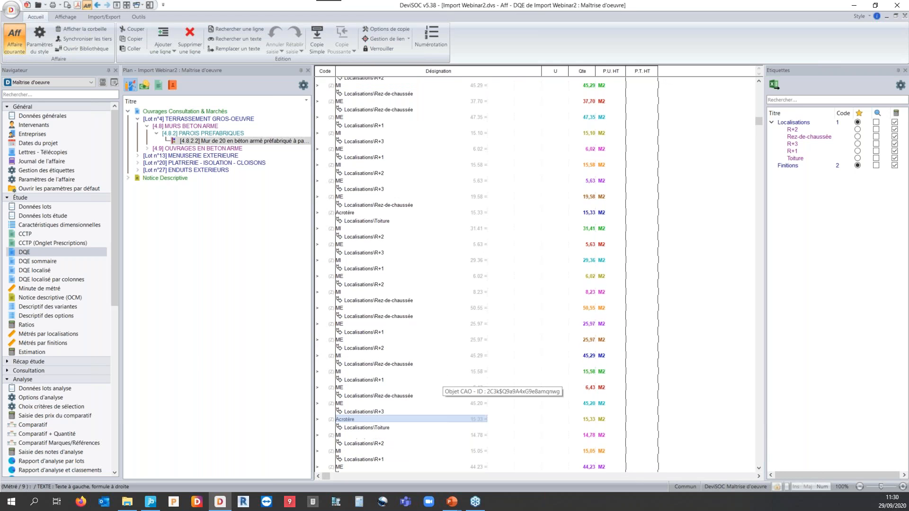
{"action": "scroll", "coordinate": [418, 263], "scroll_direction": "up", "scroll_amount": 1}
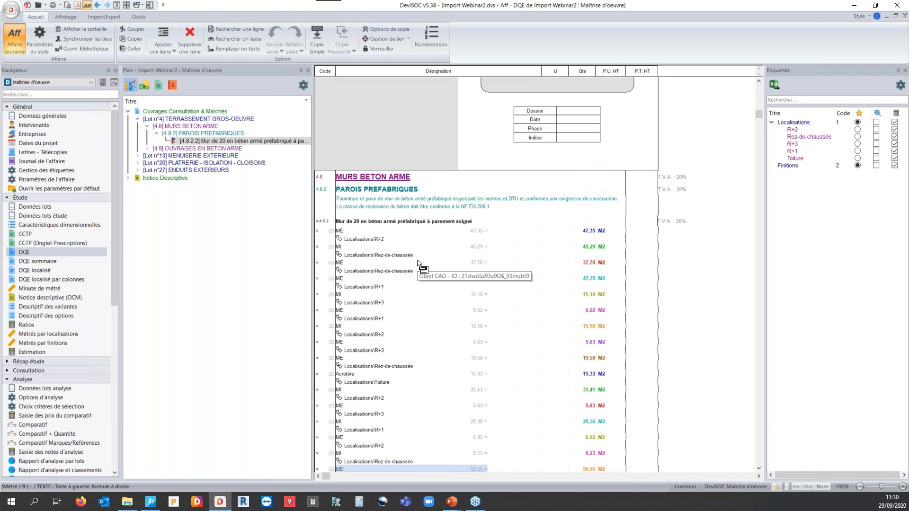
{"action": "scroll", "coordinate": [445, 244], "scroll_direction": "down", "scroll_amount": 15}
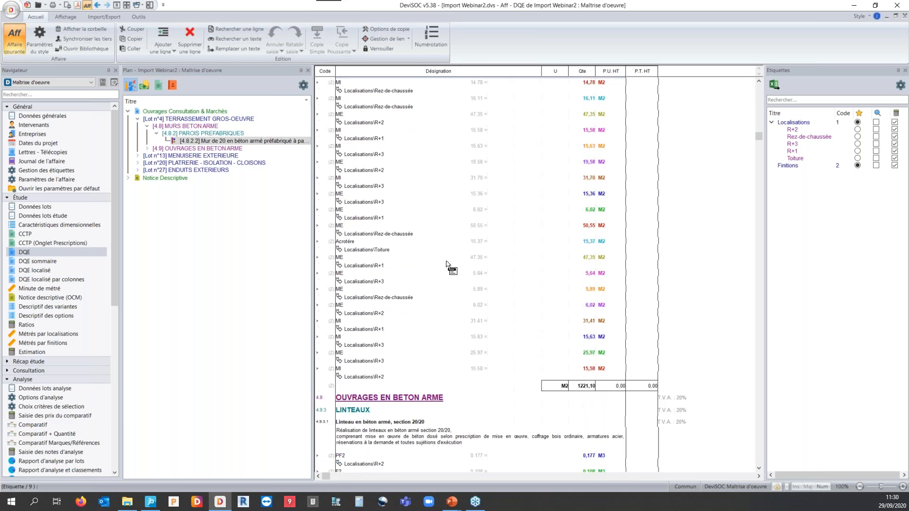
{"action": "scroll", "coordinate": [446, 265], "scroll_direction": "down", "scroll_amount": 3}
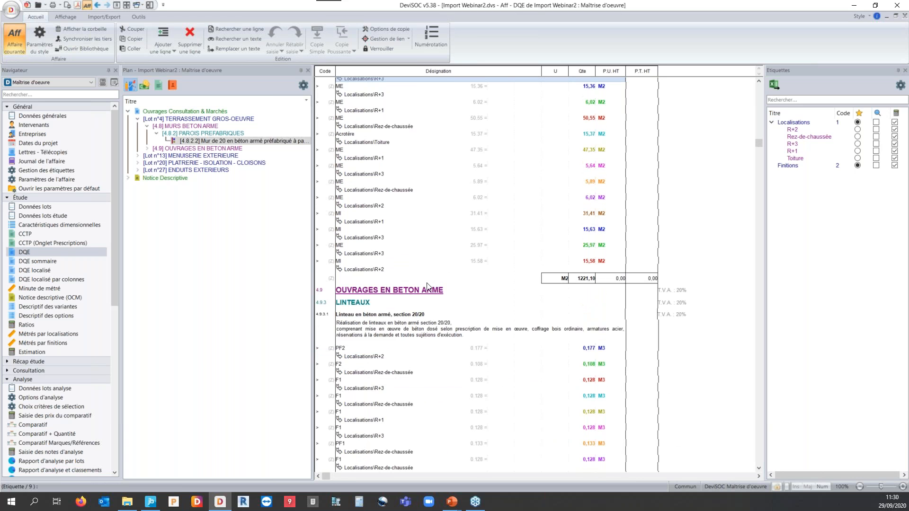
{"action": "left_click", "coordinate": [592, 279]}
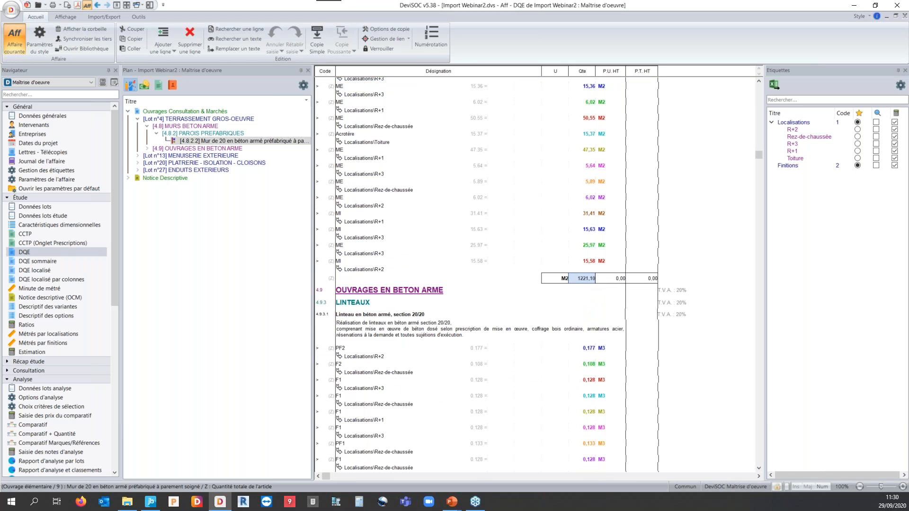
{"action": "left_click", "coordinate": [359, 253]}
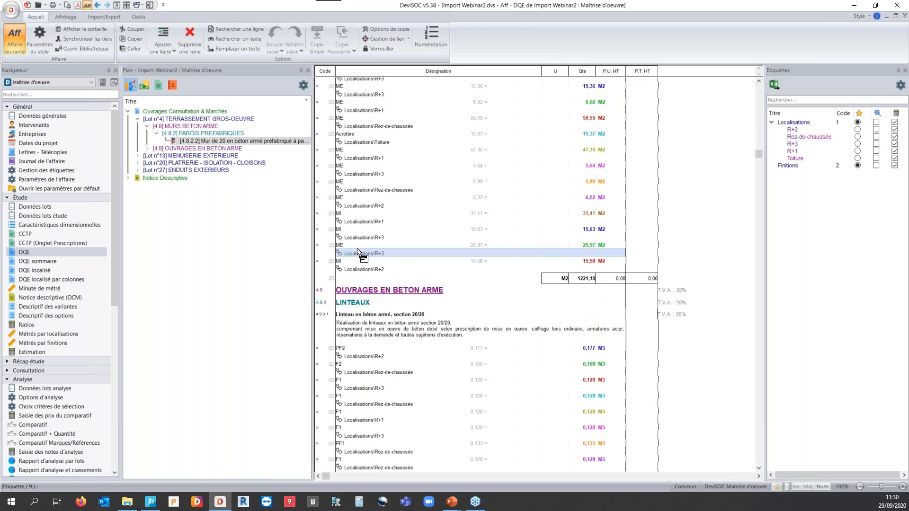
{"action": "left_click", "coordinate": [357, 247]}
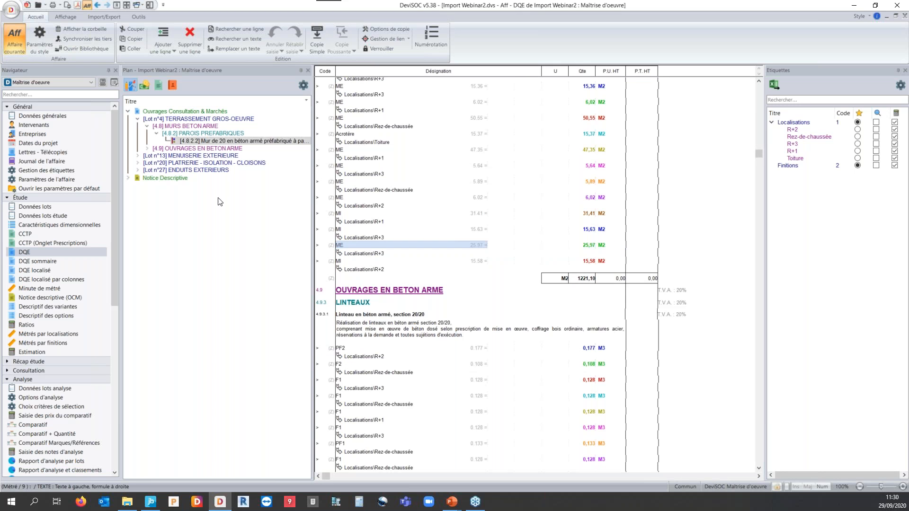
In the DQE's style parameters, turn off the display of label details and measurement lines (Afficher métrés), and return to the DQE.
{"action": "left_click", "coordinate": [41, 35]}
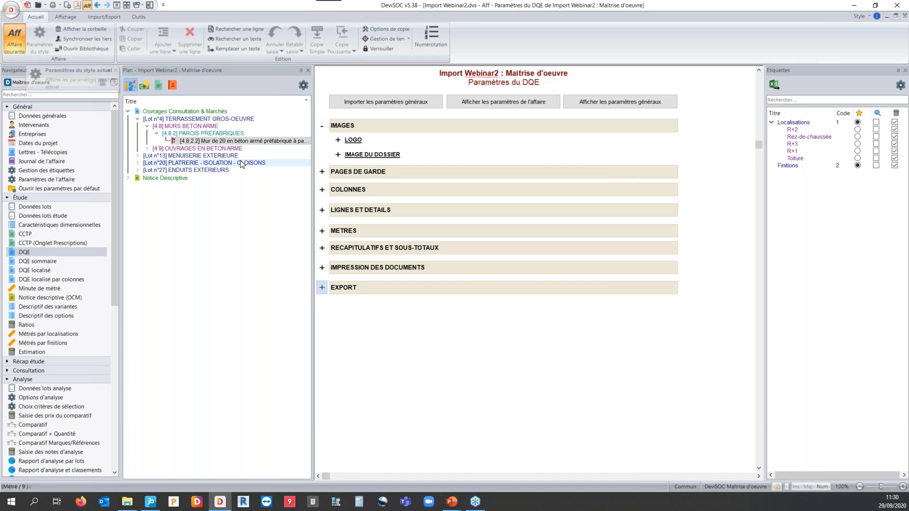
{"action": "left_click", "coordinate": [322, 210]}
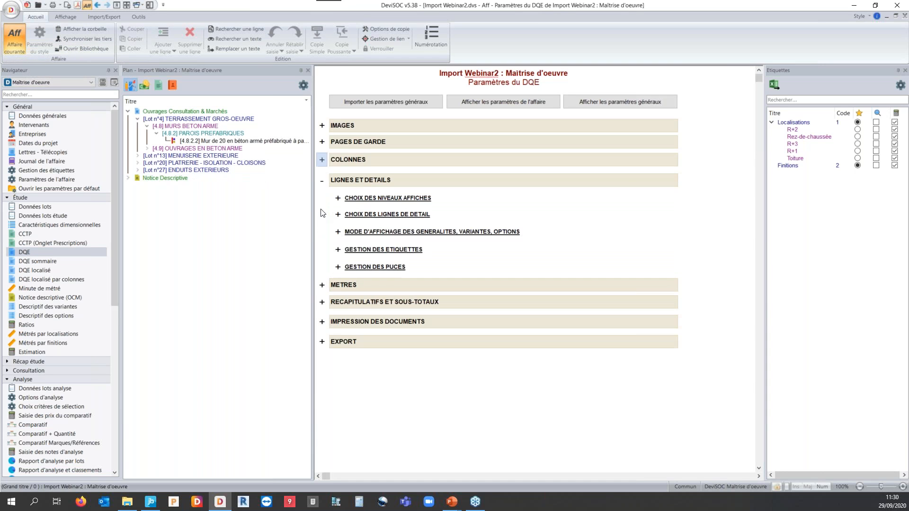
{"action": "left_click", "coordinate": [337, 250]}
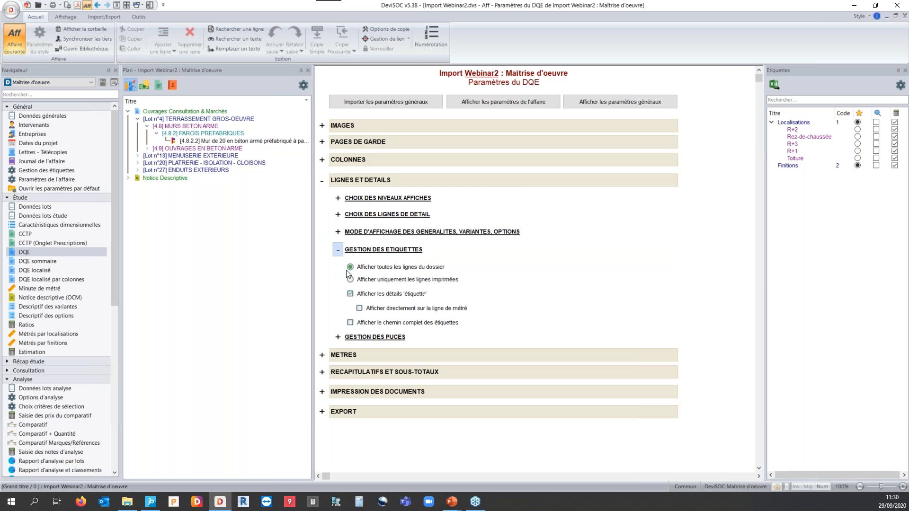
{"action": "left_click", "coordinate": [350, 294]}
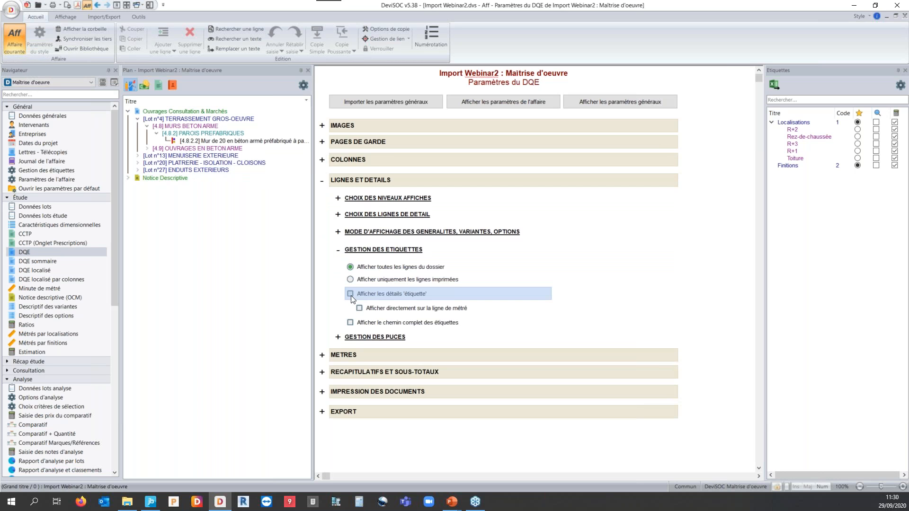
{"action": "left_click", "coordinate": [337, 214]}
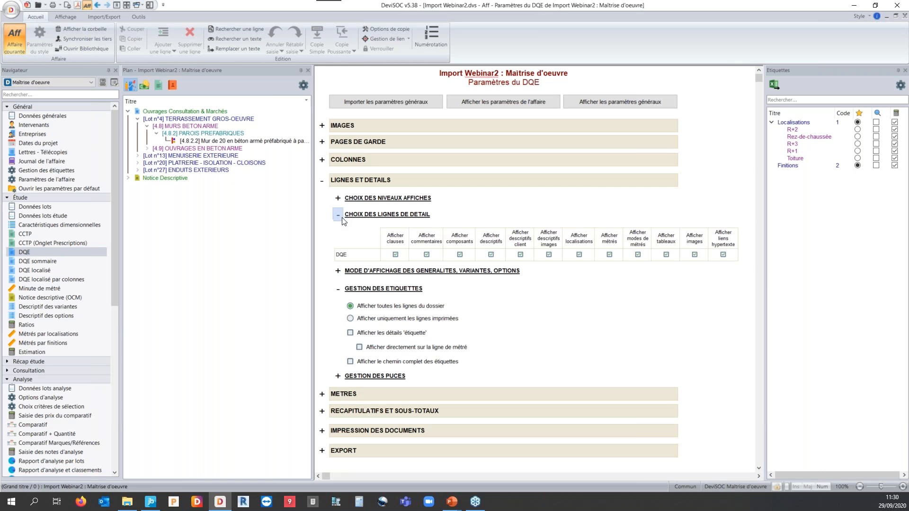
{"action": "left_click", "coordinate": [608, 256]}
{"action": "left_click", "coordinate": [97, 5]}
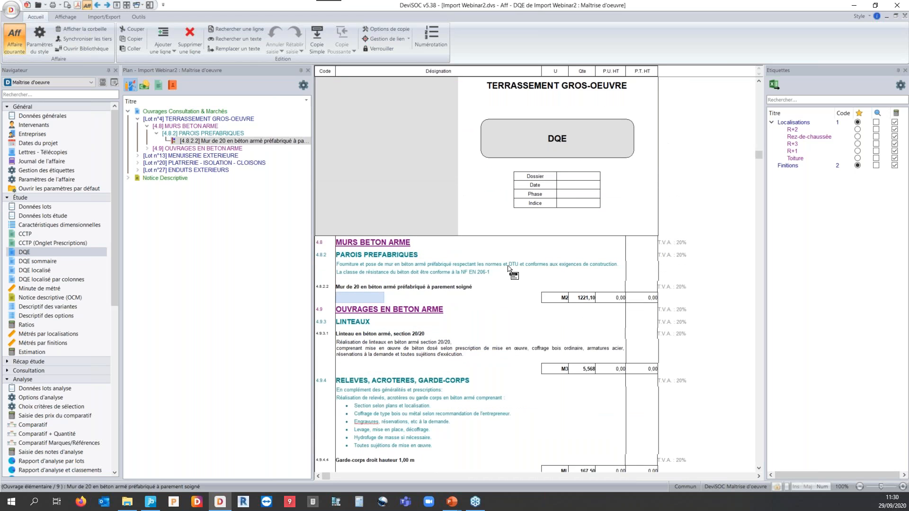
Review the PAROIS PREFABRIQUEES description and the 20 cm precast wall's title and total quantity in the condensed DQE.
{"action": "left_click", "coordinate": [405, 273]}
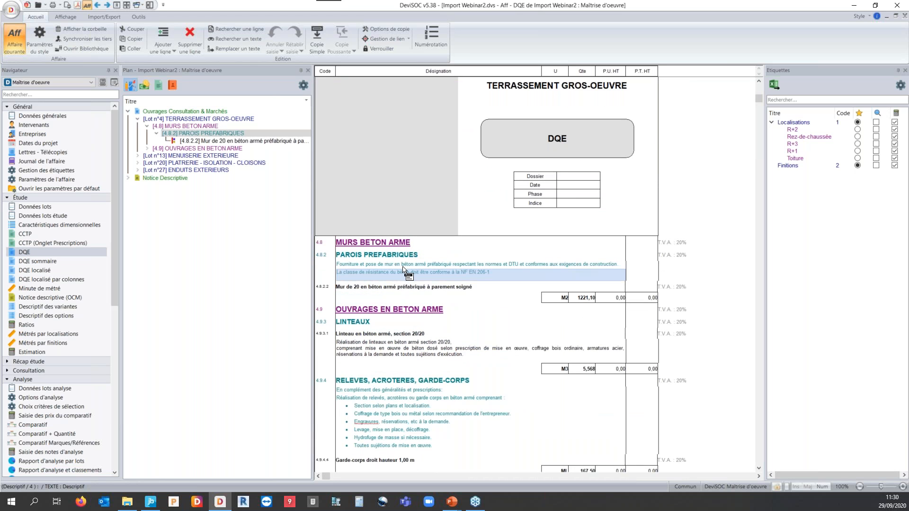
{"action": "left_click", "coordinate": [404, 264]}
{"action": "scroll", "coordinate": [400, 289], "scroll_direction": "down", "scroll_amount": 2}
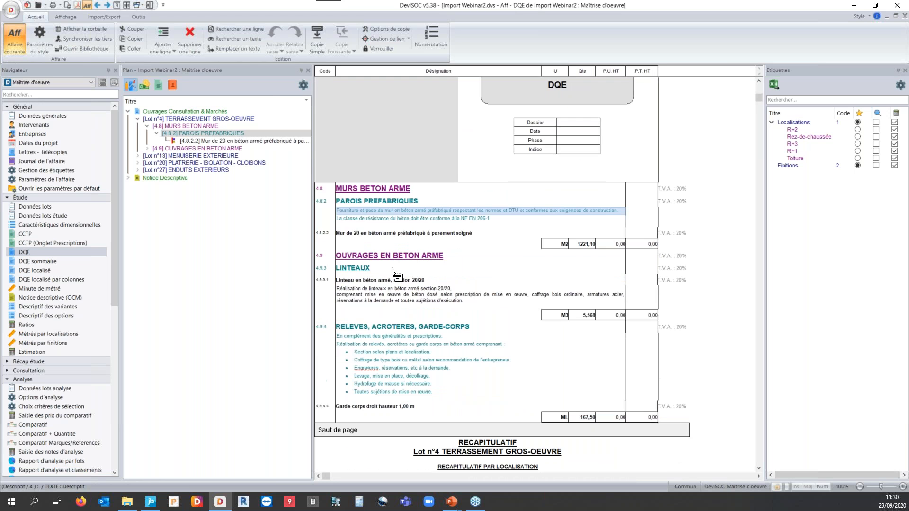
{"action": "left_click", "coordinate": [374, 235]}
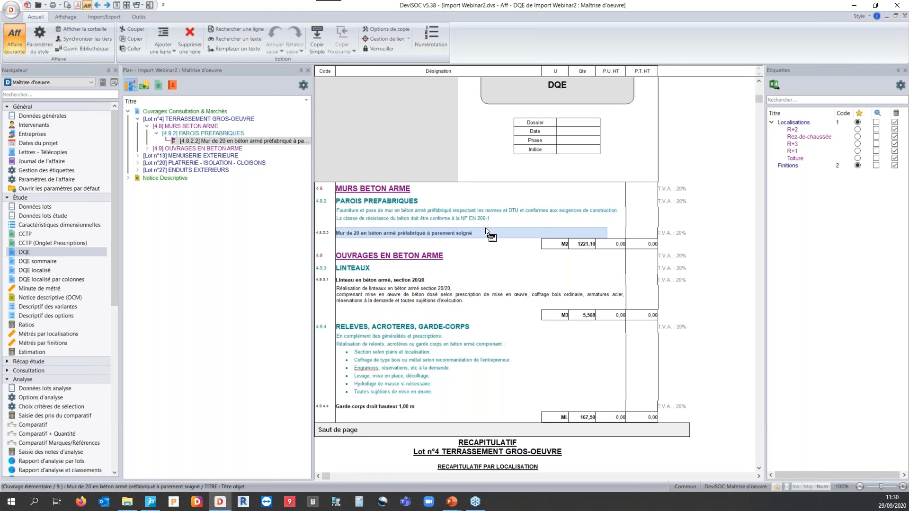
{"action": "left_click", "coordinate": [580, 244]}
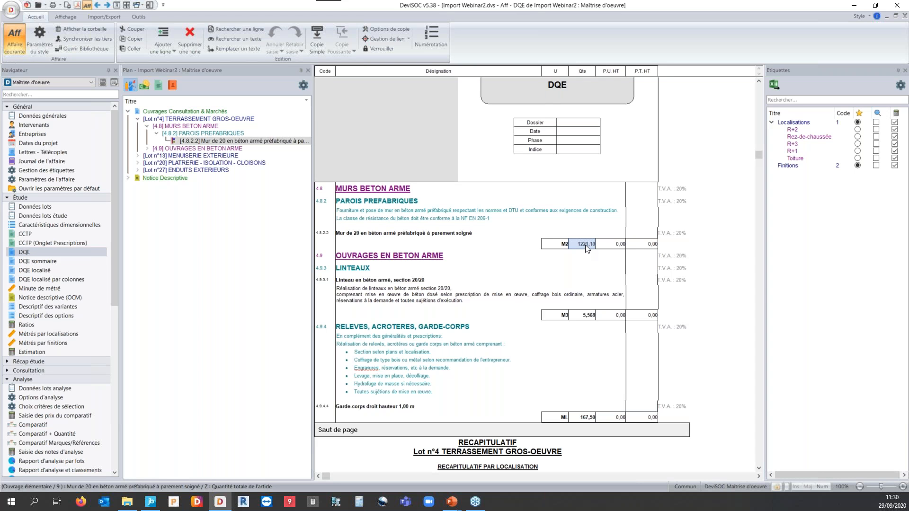
Browse lots MENUISERIE EXTERIEURE and ENDUITS EXTERIEURS, expand PLATRERIE - ISOLATION - CLOISONS, and switch to the presentation's closing slide.
{"action": "left_click", "coordinate": [190, 155]}
{"action": "scroll", "coordinate": [426, 265], "scroll_direction": "down", "scroll_amount": 10}
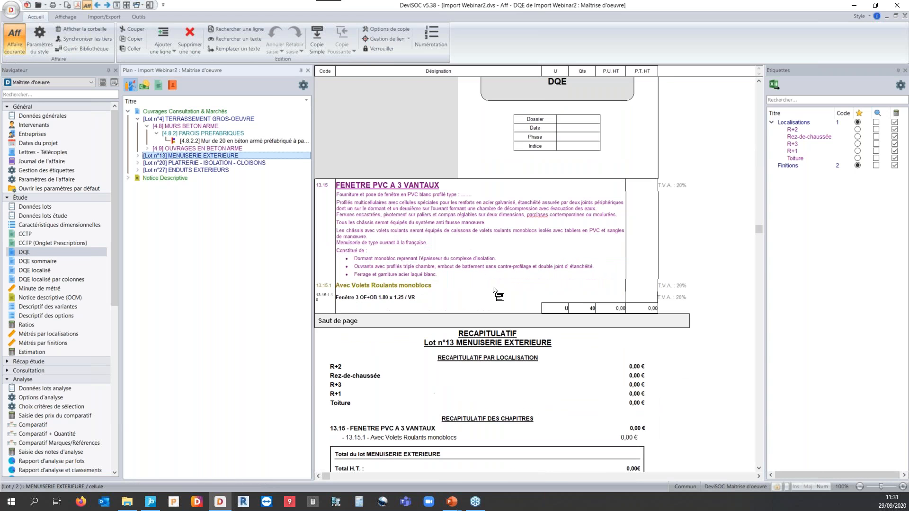
{"action": "left_click", "coordinate": [198, 171]}
{"action": "left_click", "coordinate": [190, 162]}
{"action": "left_click", "coordinate": [137, 163]}
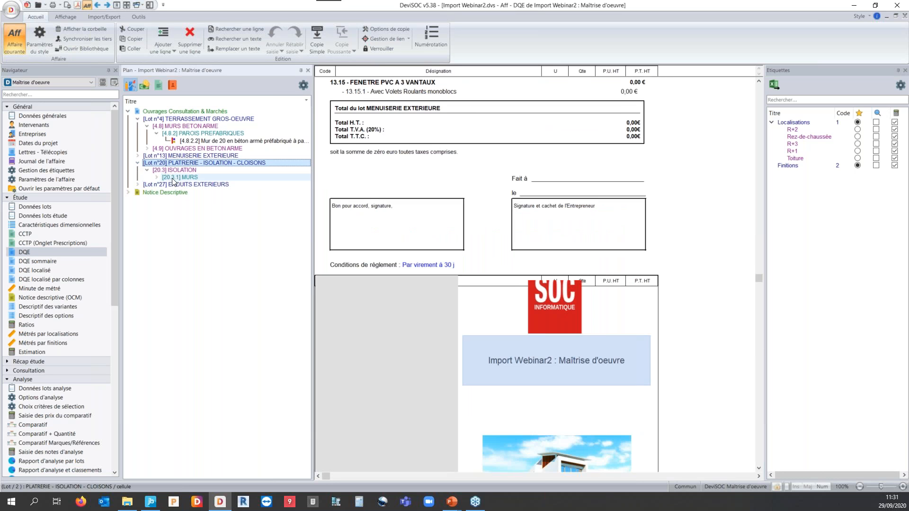
{"action": "key", "text": "alt+Tab"}
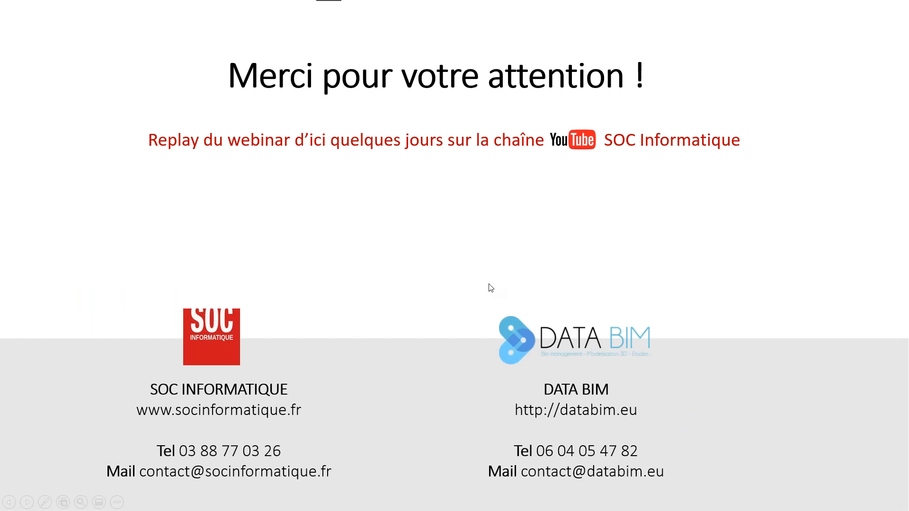